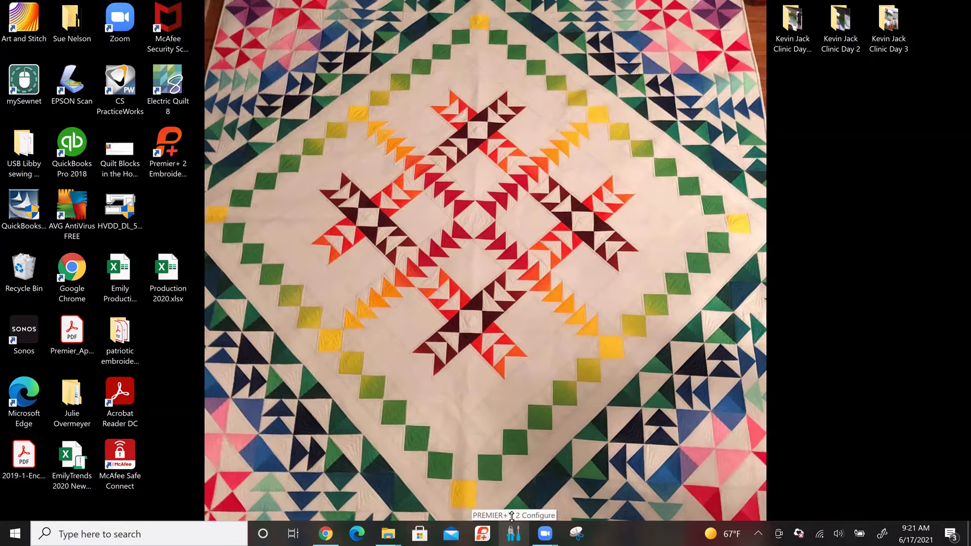
- Launch PREMIER+ 2 Configure and switch to its Appearance settings
click(517, 534)
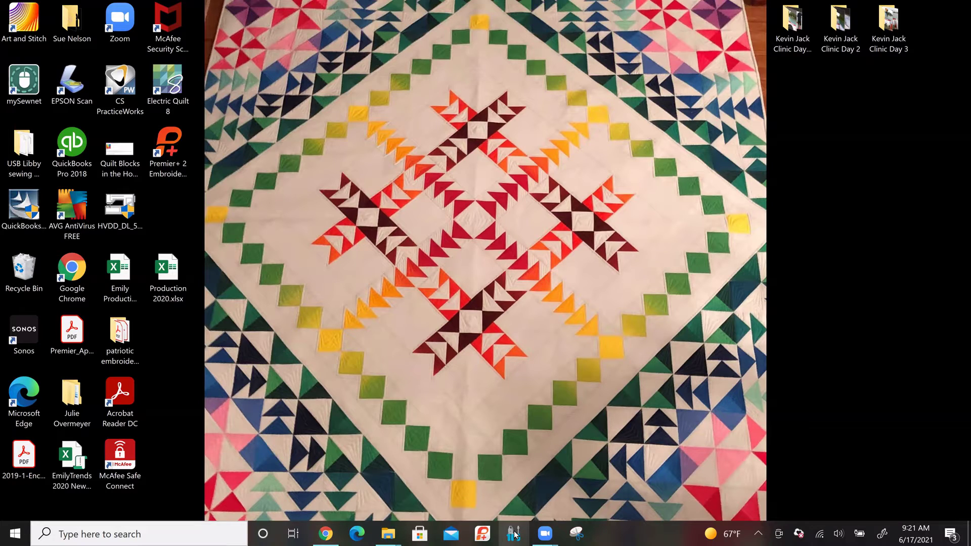
click(516, 534)
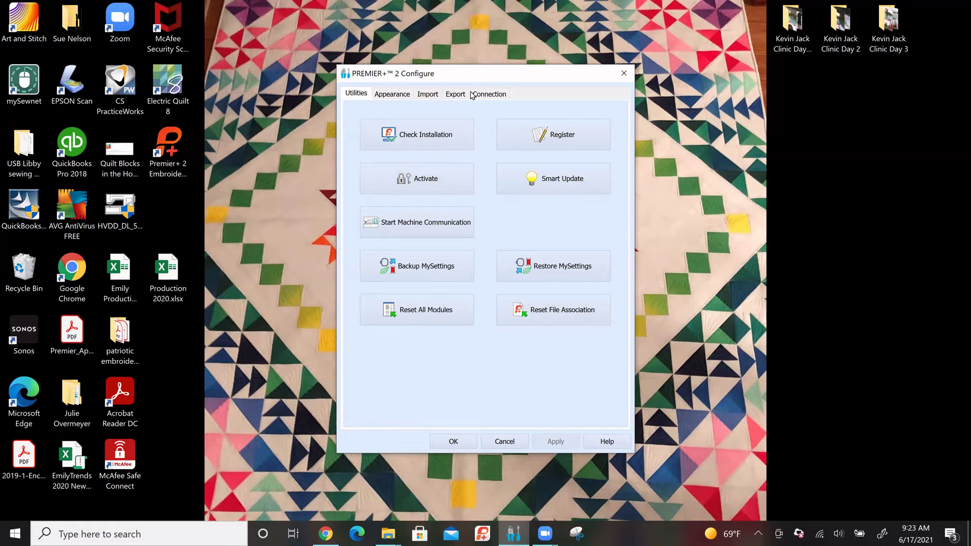
click(402, 97)
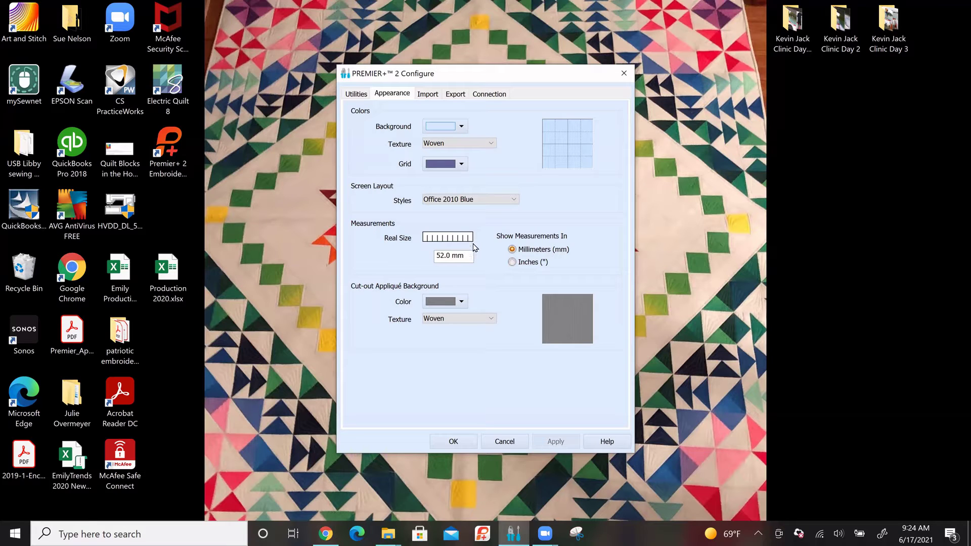
- Select the 52.0 mm Real Size value among the Appearance settings
click(452, 259)
- Browse the Import Thread Range list, leaving Robison-Anton Rayon 40 selected
click(434, 96)
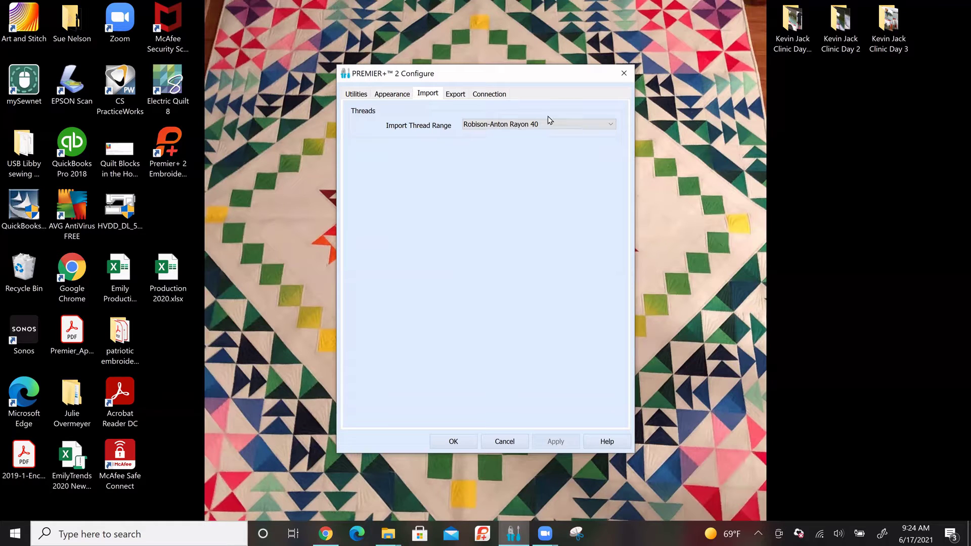
click(612, 128)
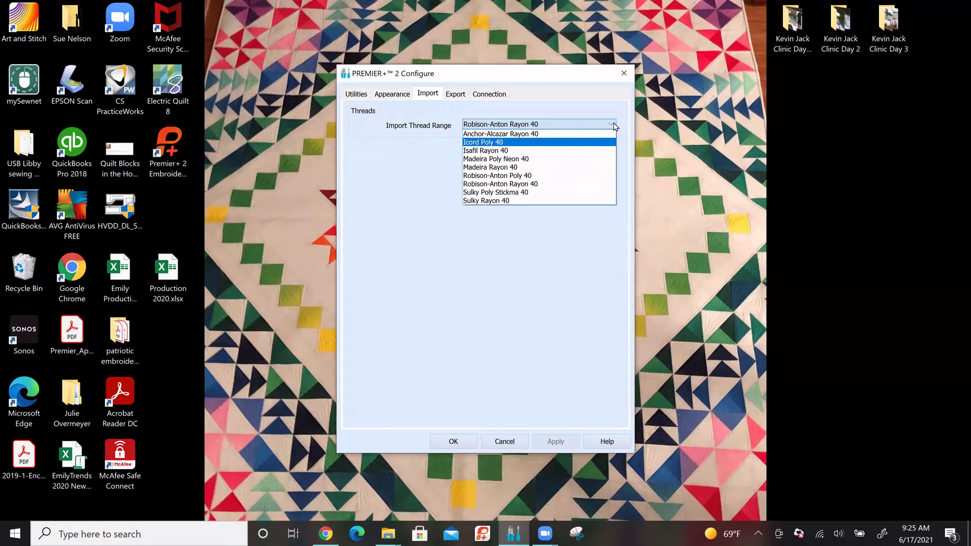
click(463, 96)
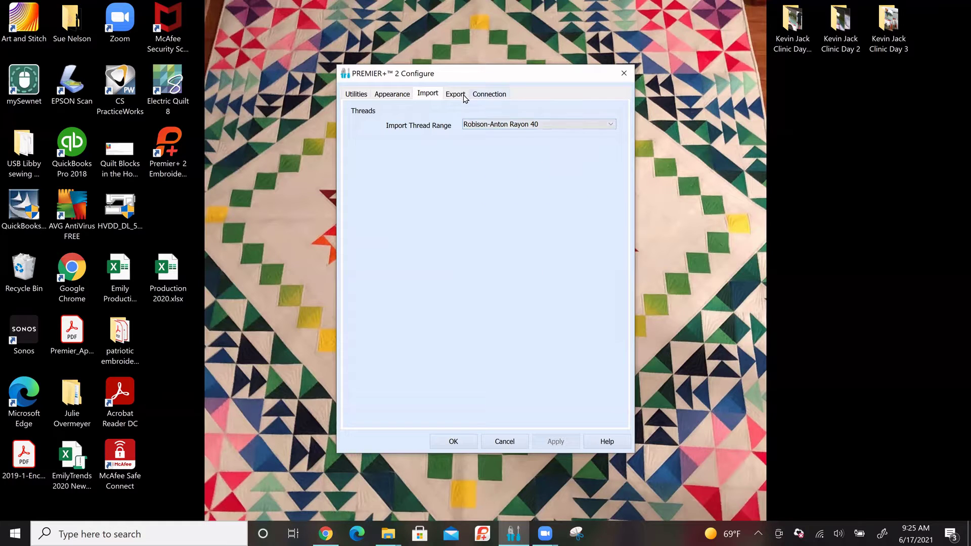
- Show the Export settings for sewing optimisation, splitting and export file names
click(464, 96)
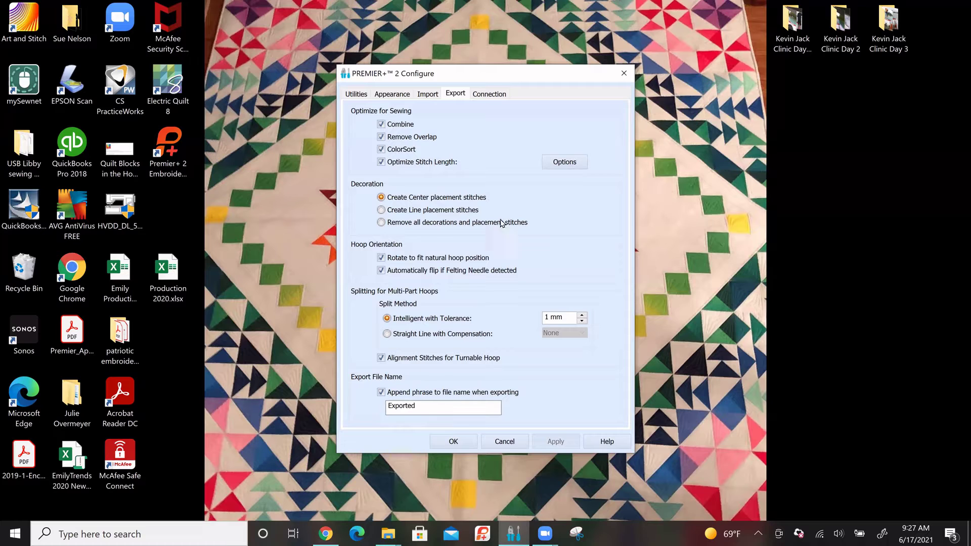
- Review the mySewnet Connection settings, then close the Configure window
click(493, 96)
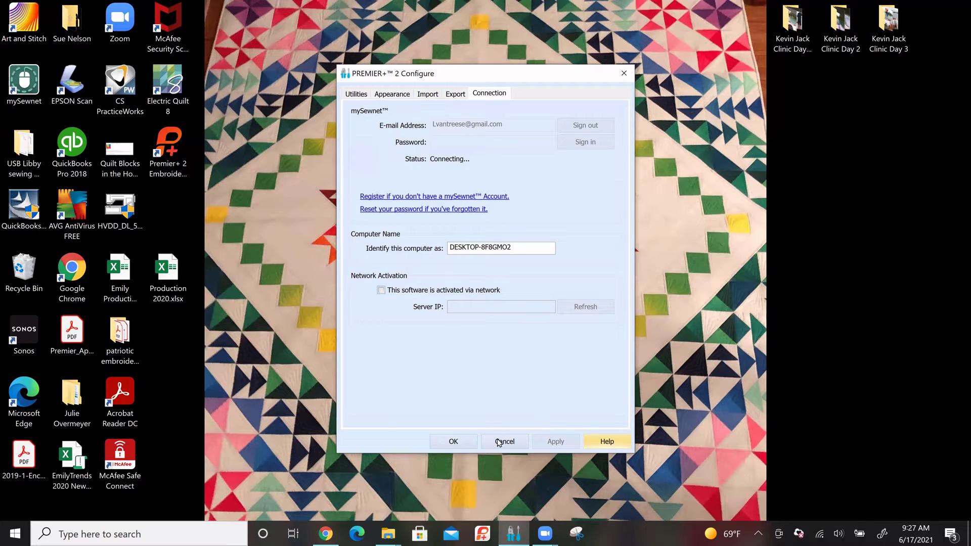
key(Escape)
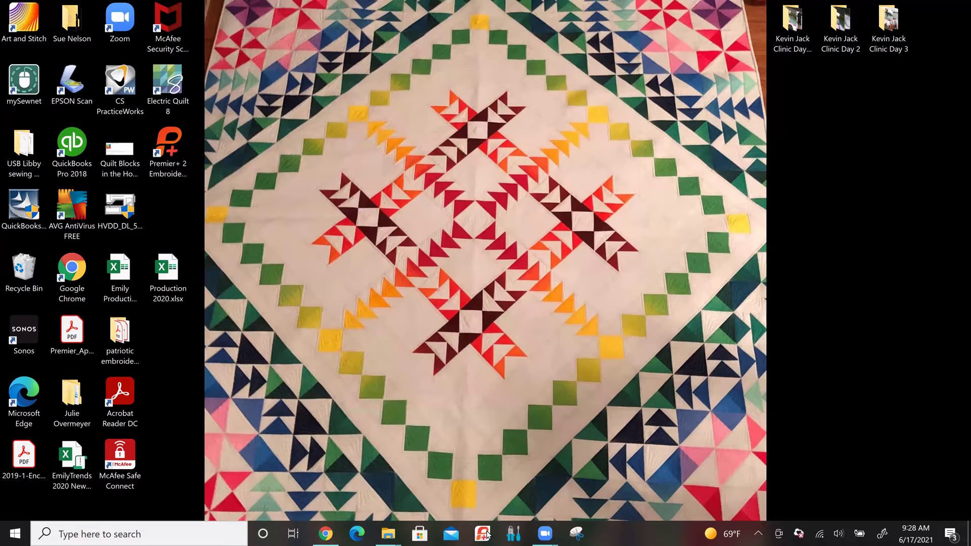
- Launch PREMIER+ 2 Embroidery Ultra from the taskbar with an empty 260.0 × 200.0 mm hoop
click(484, 535)
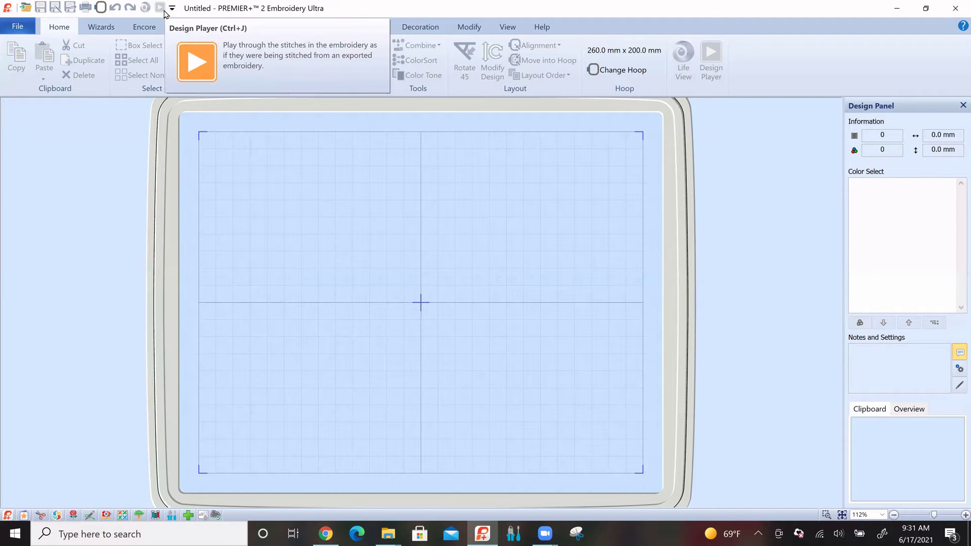
- Show the File backstage menu listing New, Open, Insert, Recent and Preferences
click(18, 28)
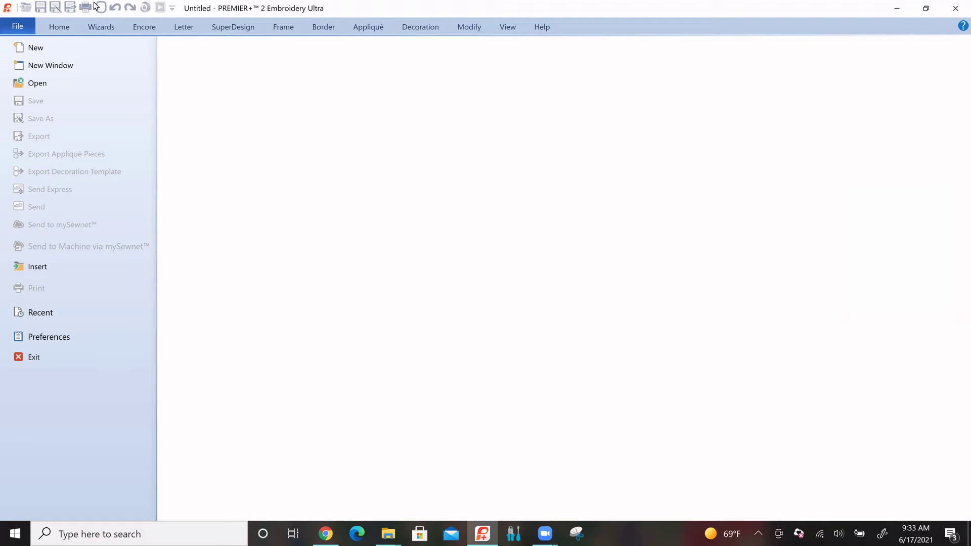
- Leave the File menu and display the Wizards ribbon tab with its wizard buttons
click(58, 28)
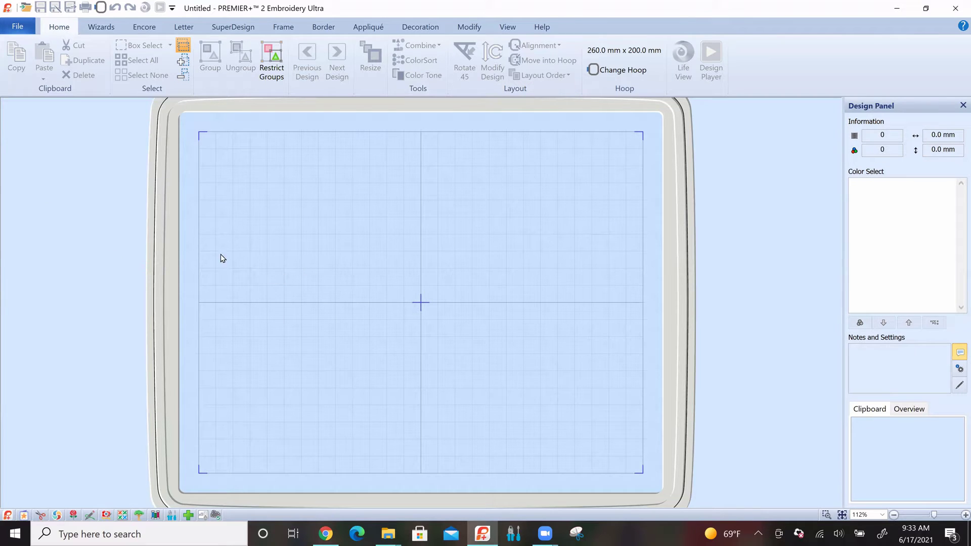
click(104, 30)
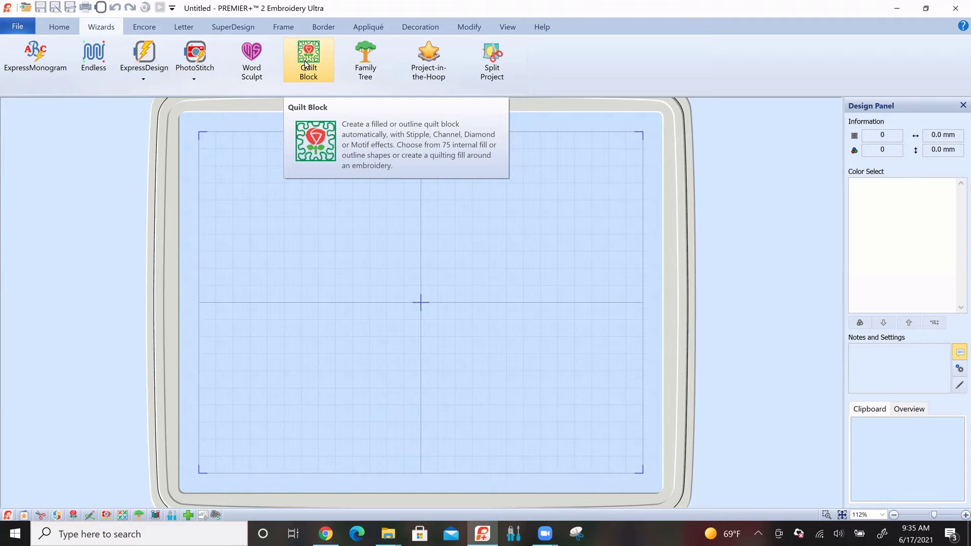
- Start the Project-in-the-Hoop Wizard, view the Book Cover PDF instructions and list the categories
click(433, 59)
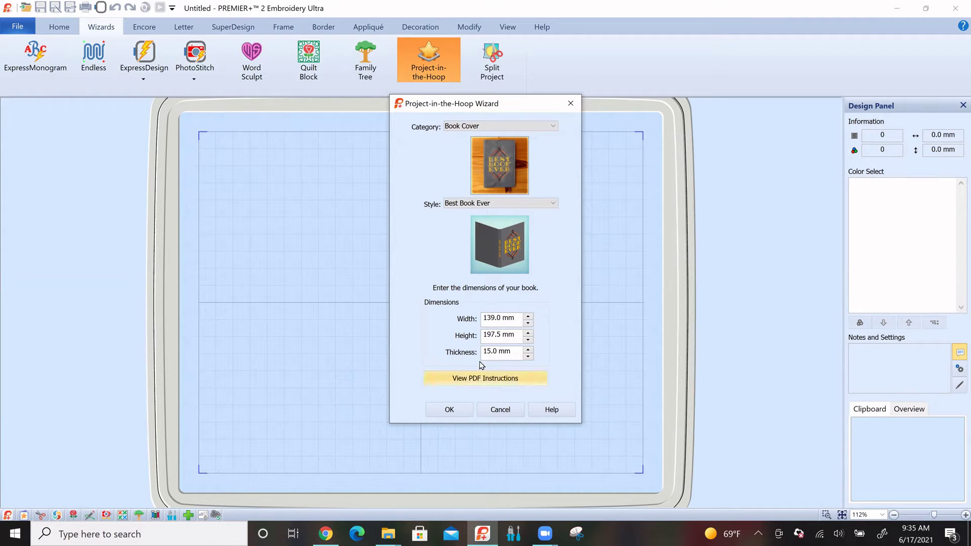
click(511, 383)
click(556, 129)
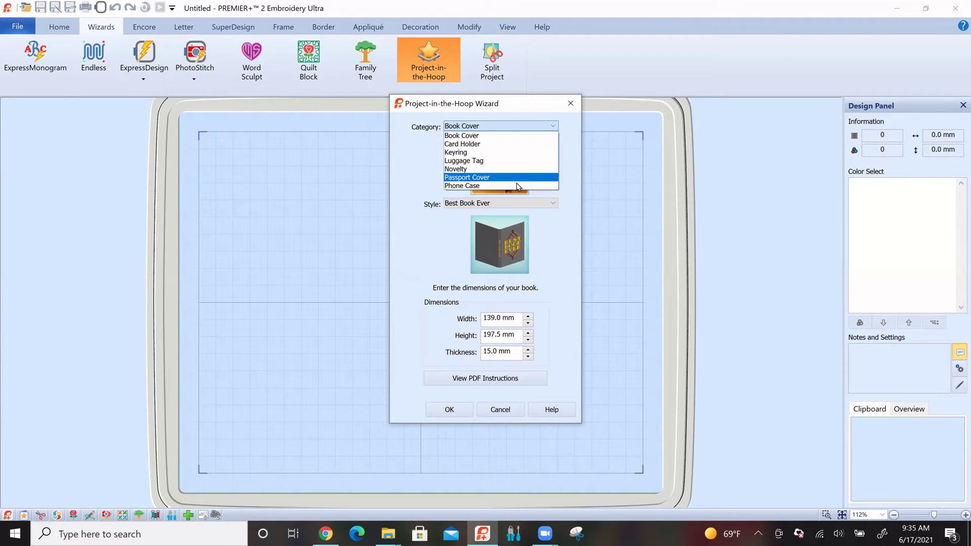
- Switch the project category to Card Holder, then to Keyring
click(526, 146)
click(553, 127)
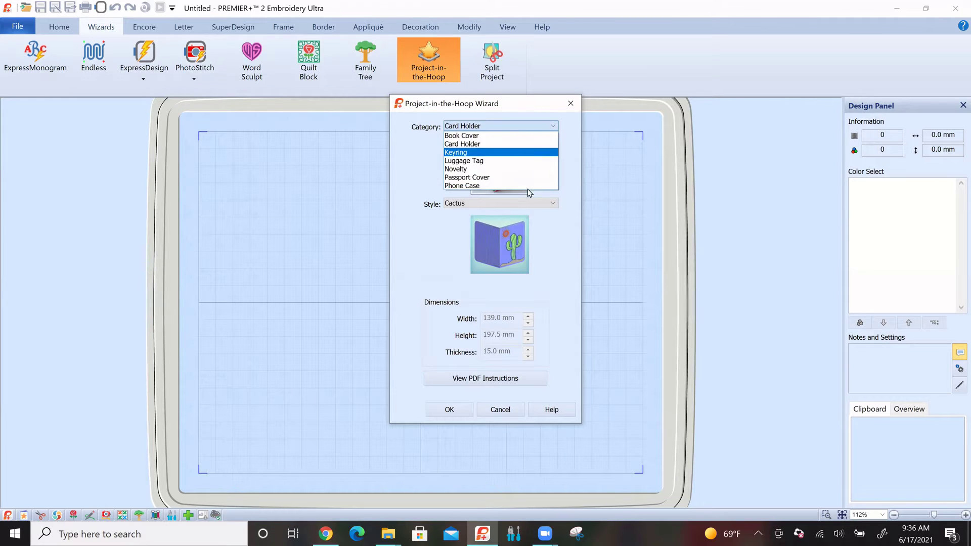
click(528, 152)
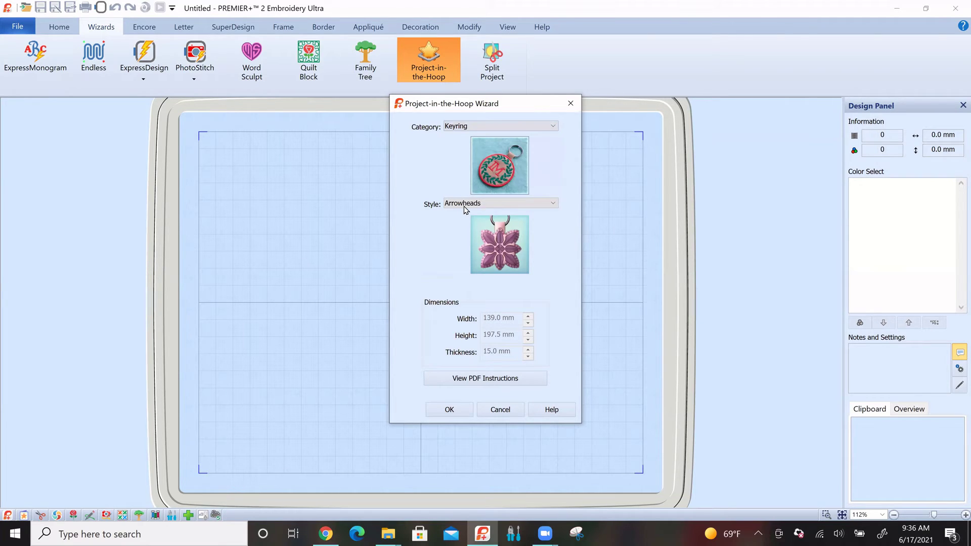
- Preview the Flower and Initial keyring styles, then cancel the wizard
click(555, 204)
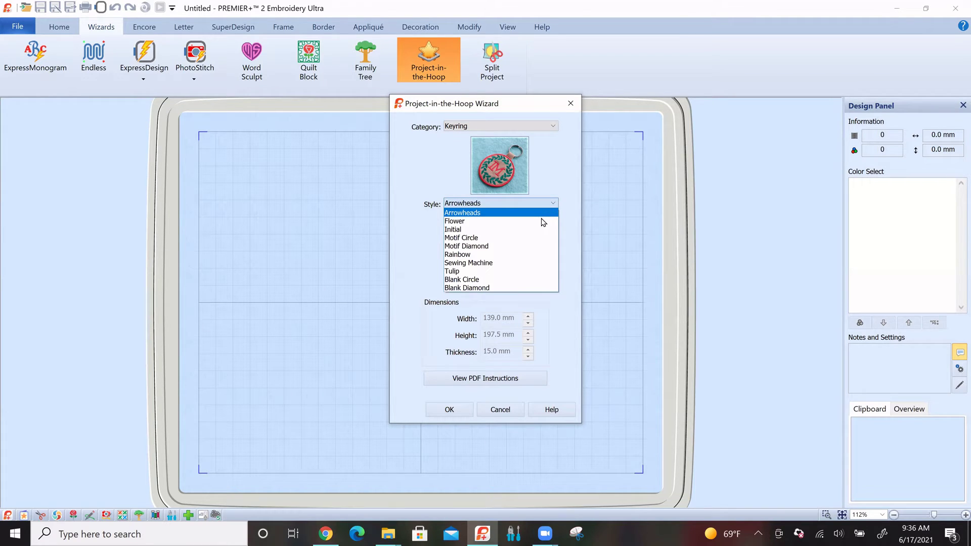
click(543, 221)
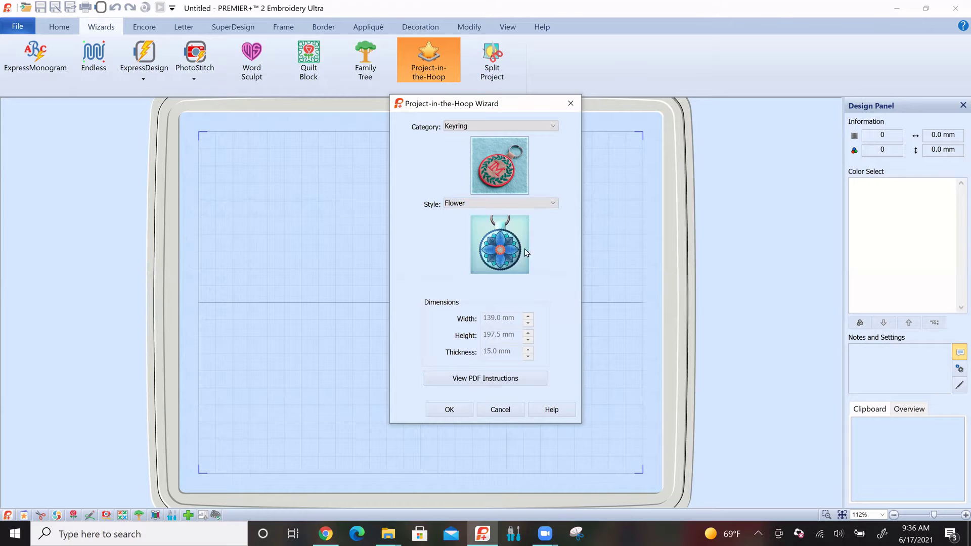
click(555, 205)
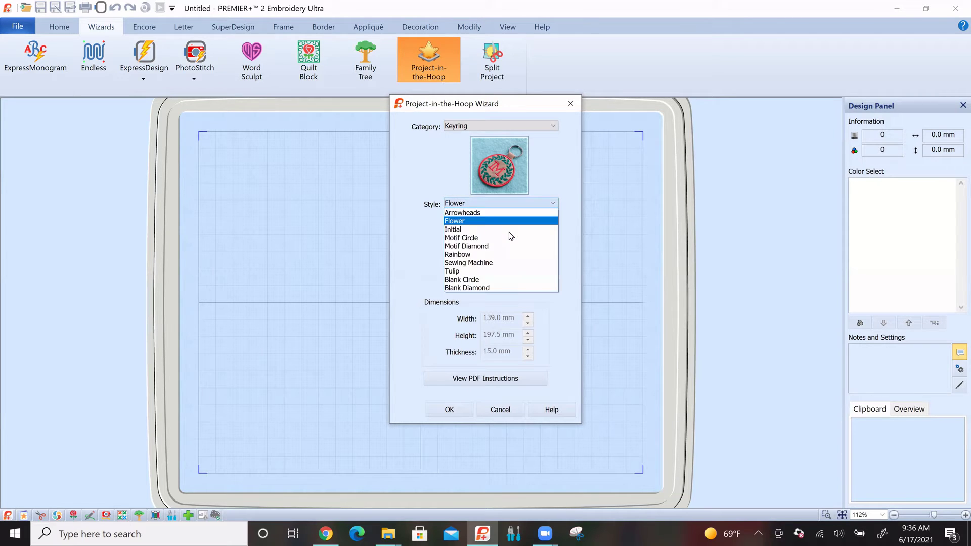
click(516, 232)
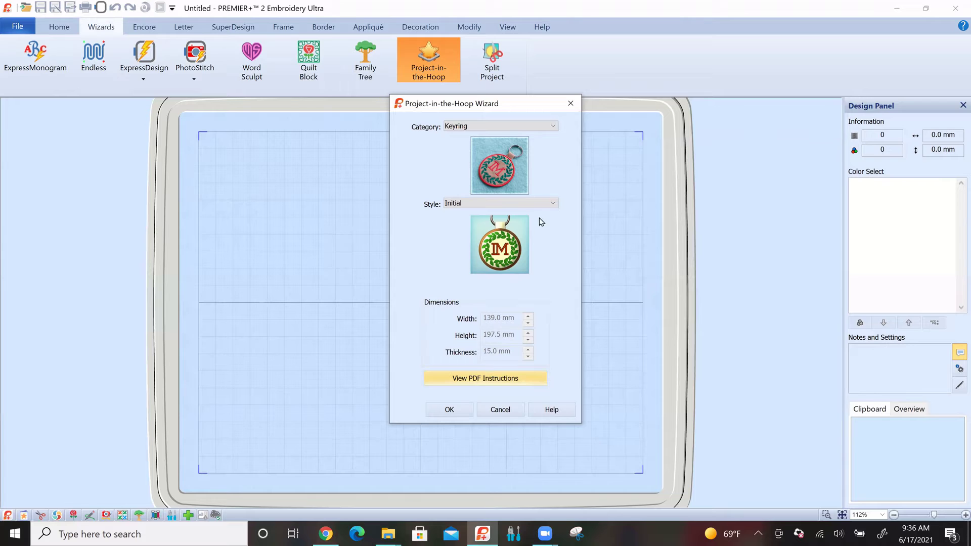
click(499, 410)
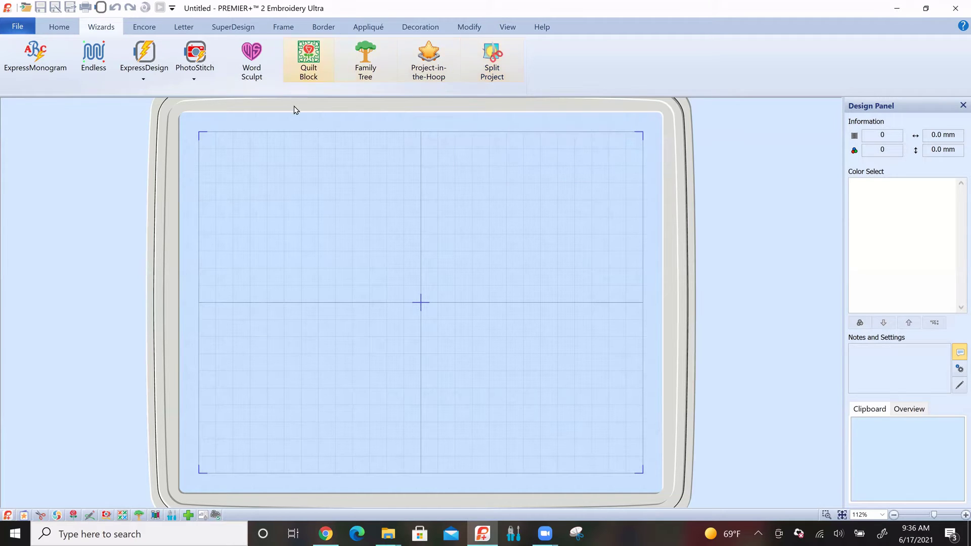
- Look over the Encore repeat options, then bring up the Letter tab with Georgia 20-40mm at 20 mm
click(148, 28)
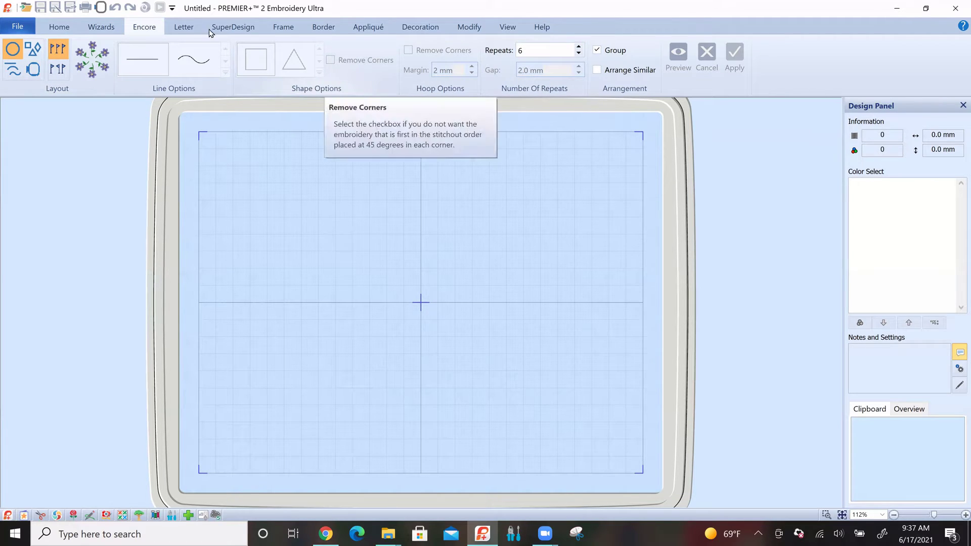
click(184, 27)
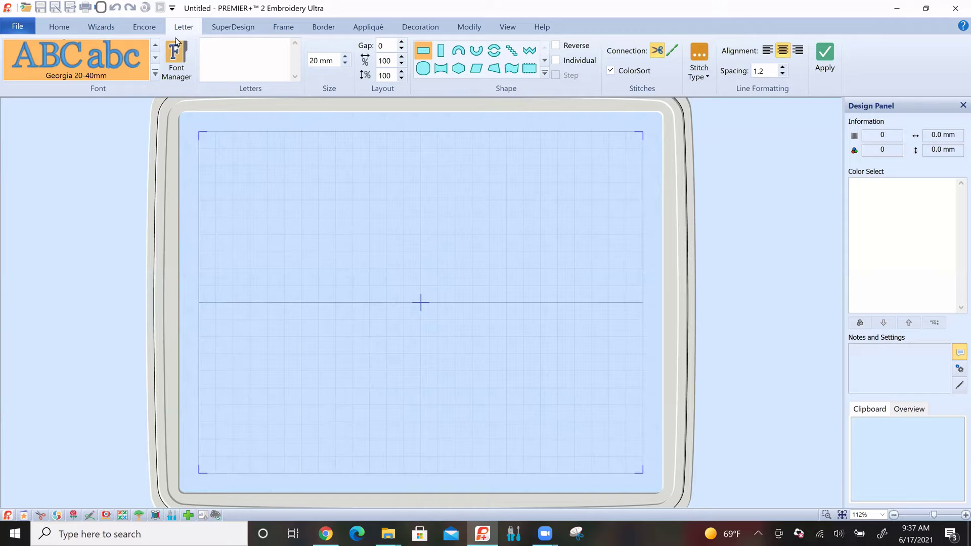
- Expand the font gallery and browse its Script, Display, Fun and Monogram font categories
click(155, 74)
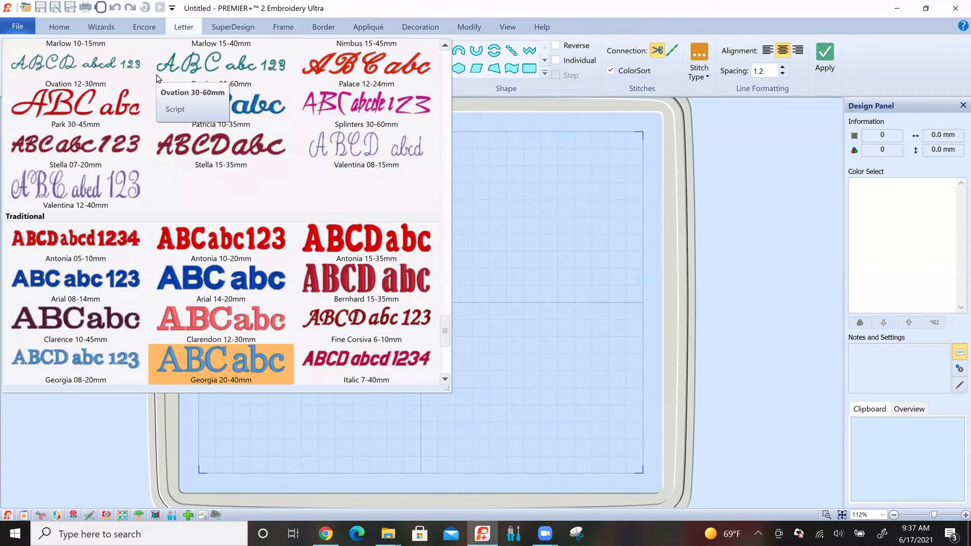
scroll(149, 120, up, 10)
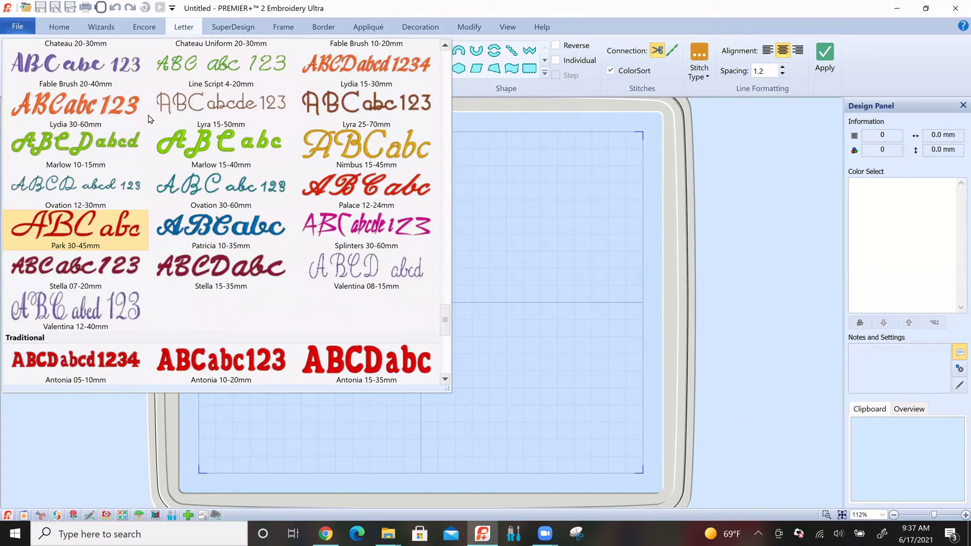
scroll(149, 120, up, 15)
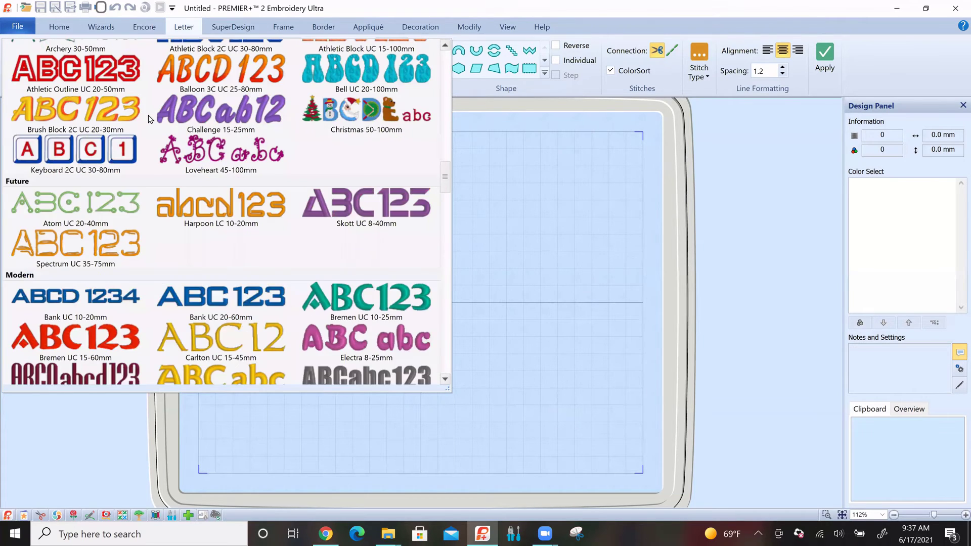
scroll(149, 120, up, 15)
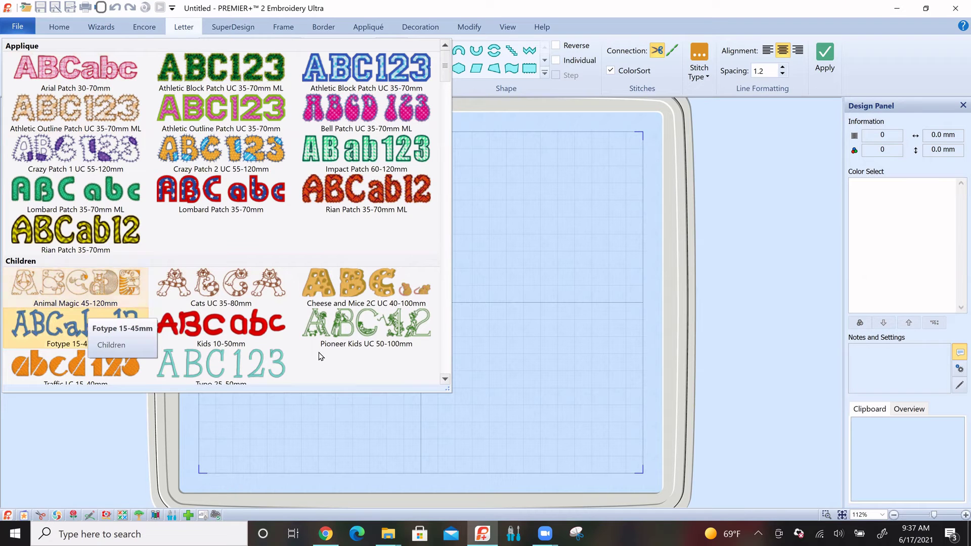
scroll(319, 356, down, 3)
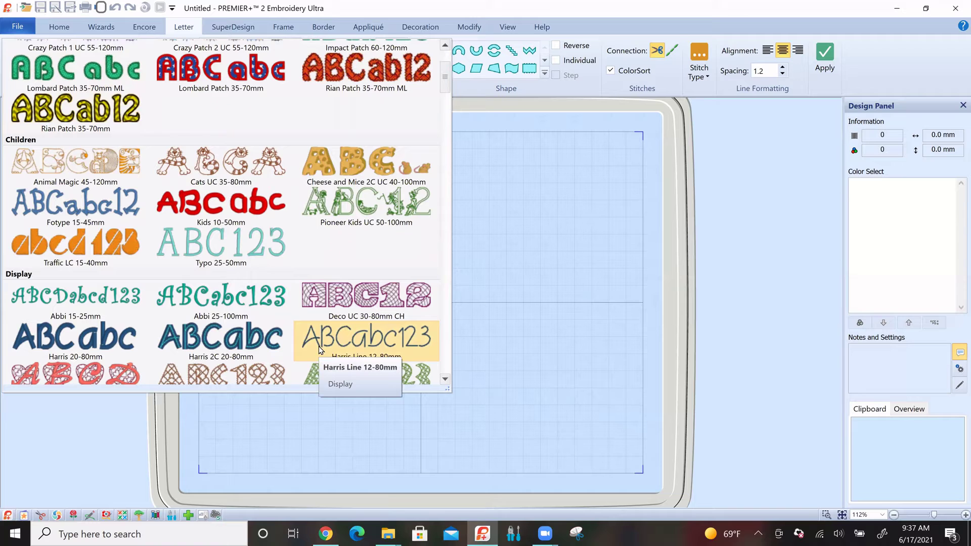
scroll(299, 354, down, 3)
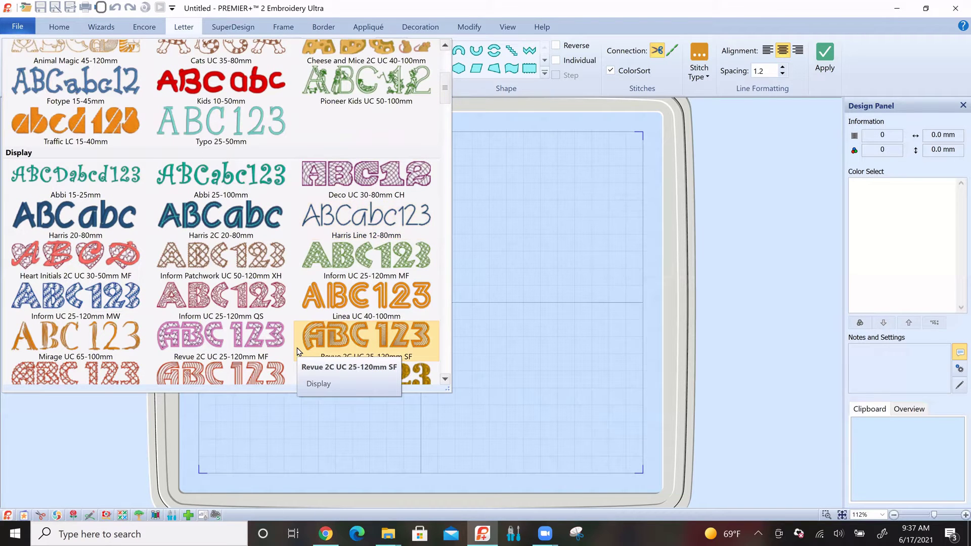
scroll(299, 351, down, 3)
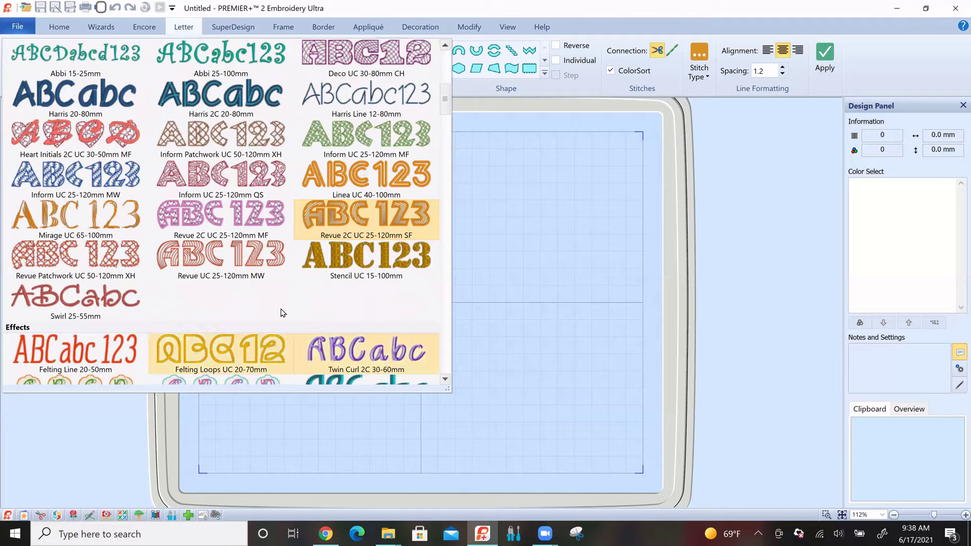
scroll(282, 313, down, 3)
scroll(282, 313, down, 3)
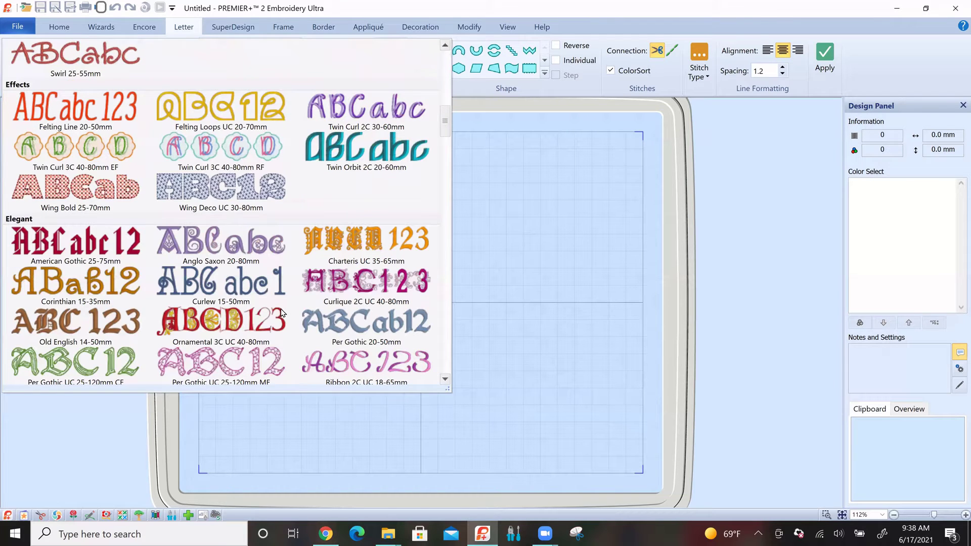
scroll(282, 313, down, 9)
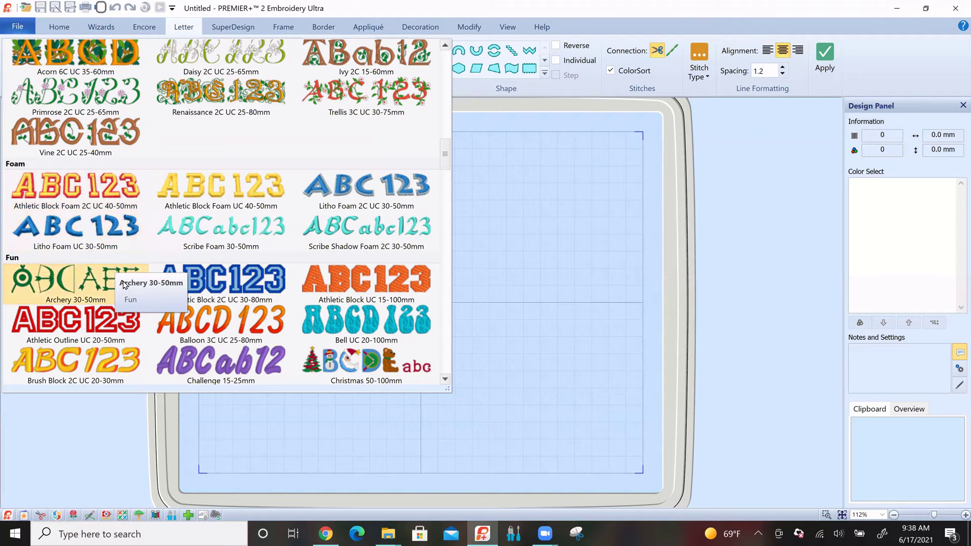
scroll(124, 286, down, 6)
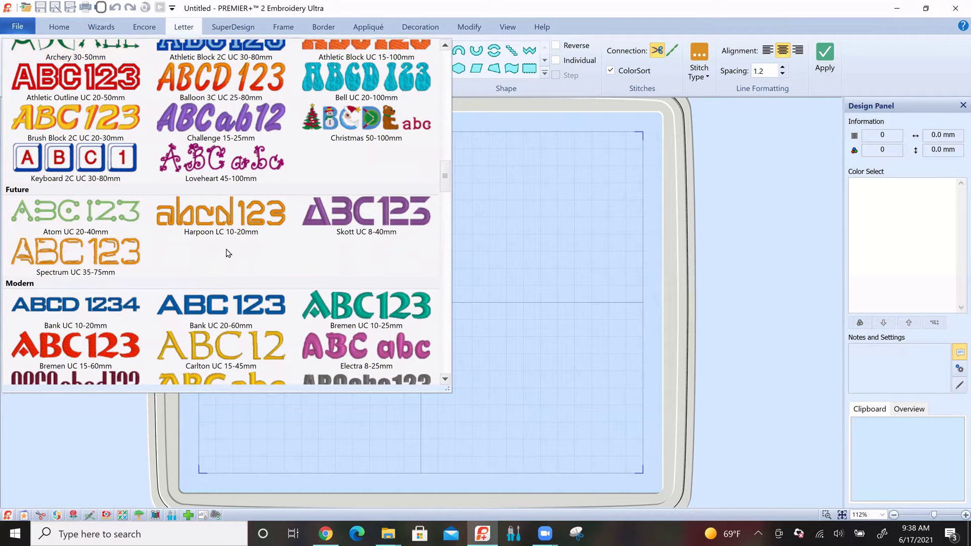
scroll(227, 253, down, 3)
scroll(226, 251, down, 6)
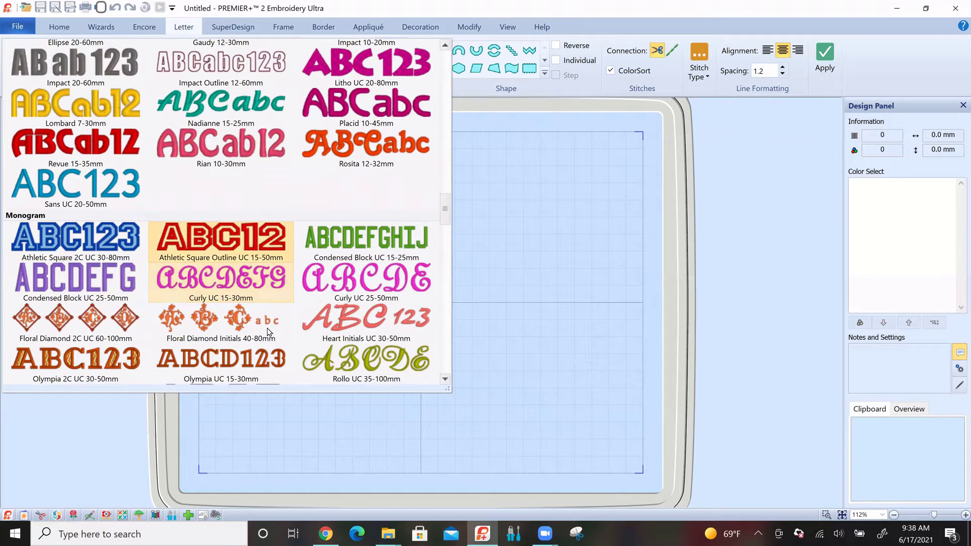
- Browse further down the font categories, then close the gallery keeping Georgia 20-40mm
scroll(287, 332, down, 6)
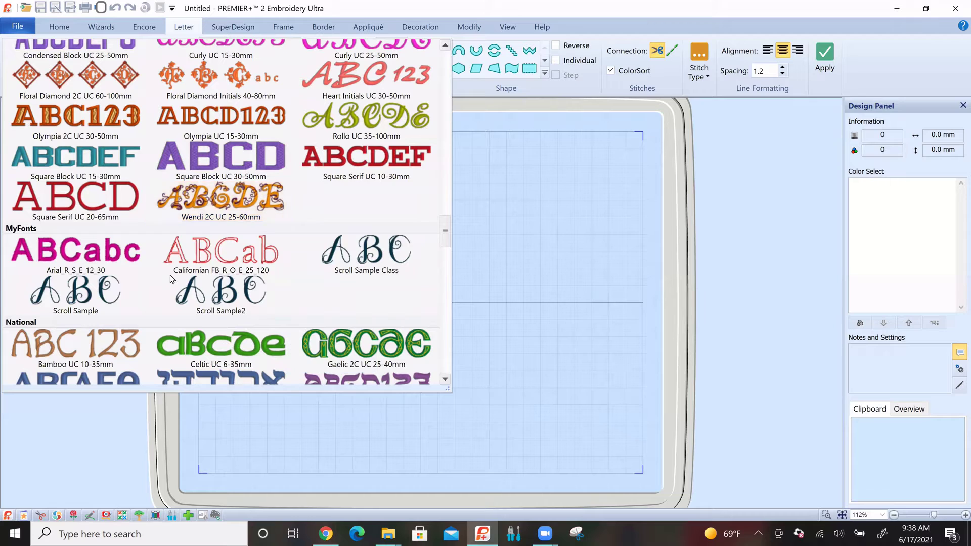
click(276, 292)
scroll(303, 301, down, 8)
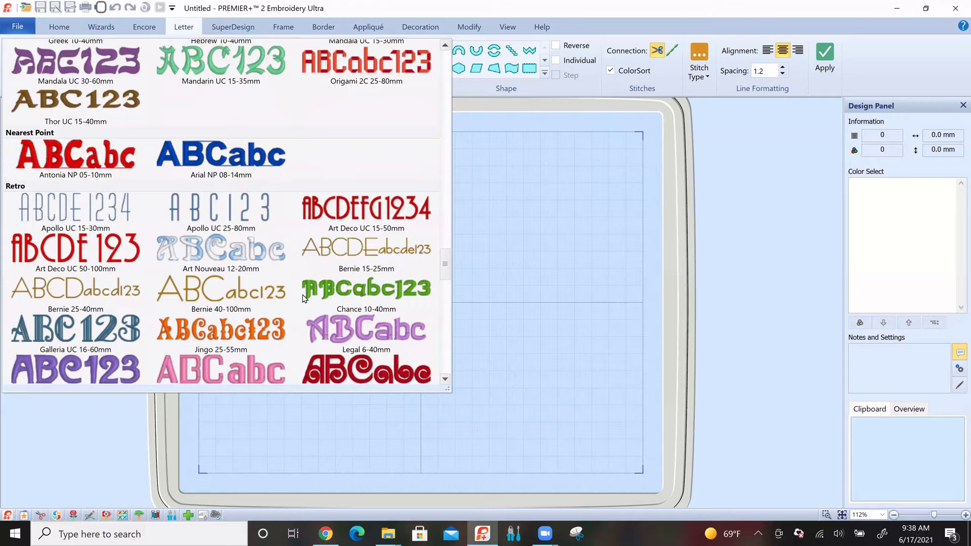
scroll(302, 298, down, 6)
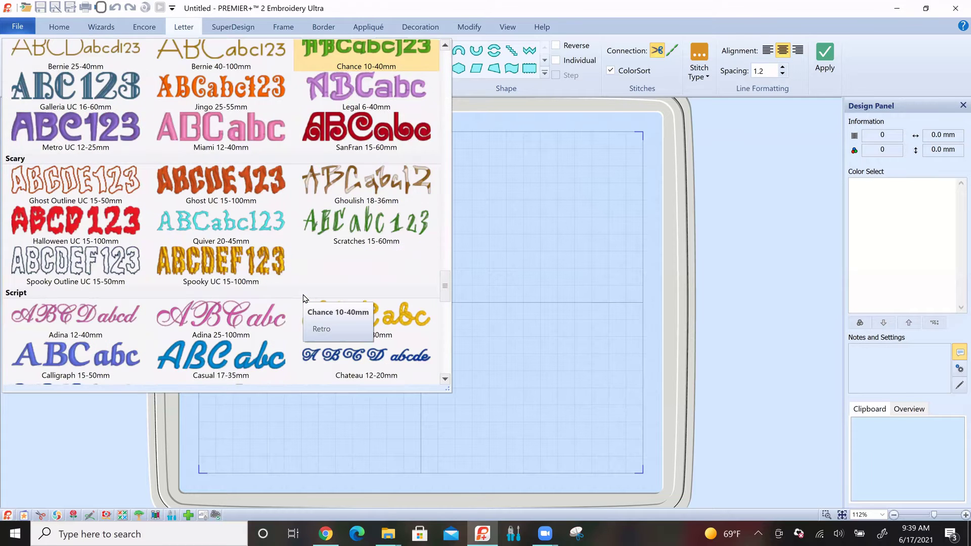
scroll(303, 298, down, 3)
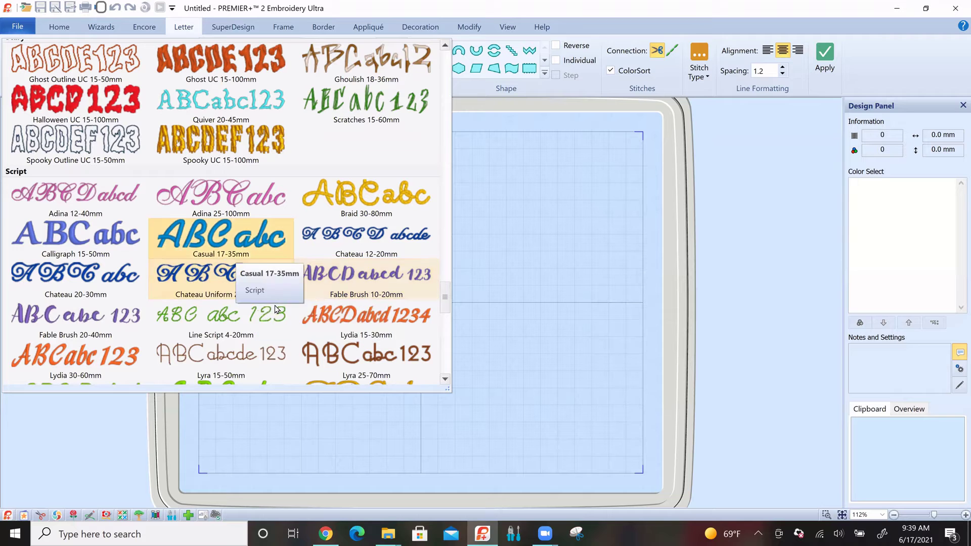
scroll(276, 304, down, 3)
scroll(276, 304, down, 12)
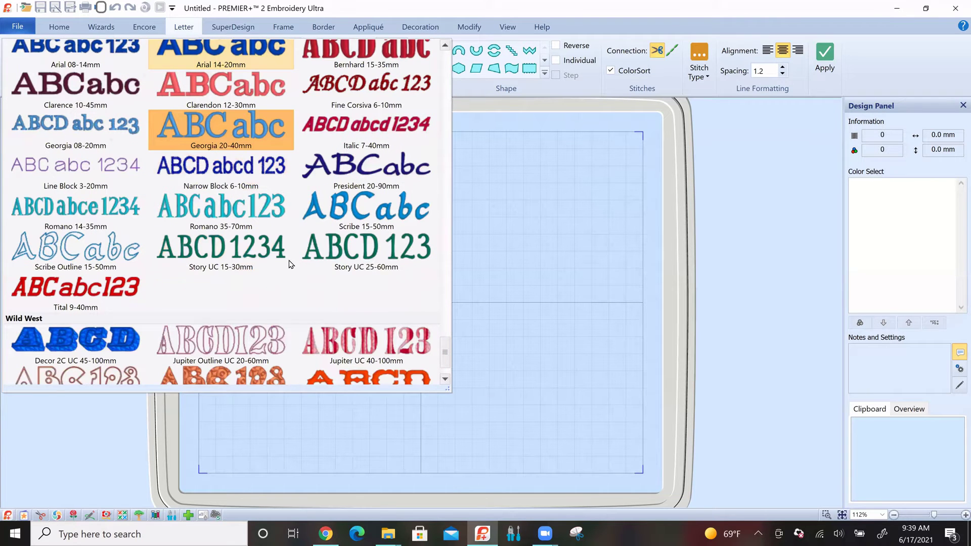
click(184, 31)
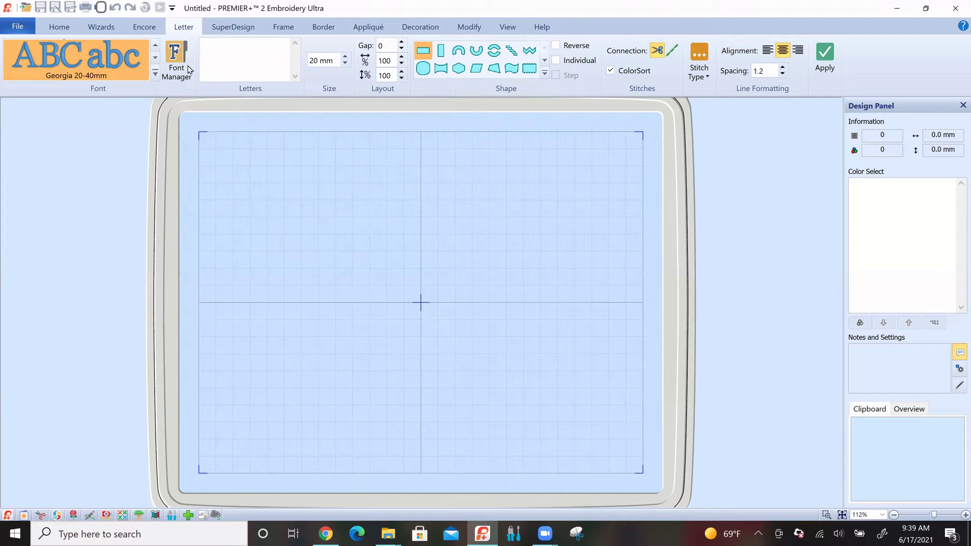
- Switch the lettering font to Romano 35-70mm at 35 mm and expand the Shape gallery
click(155, 76)
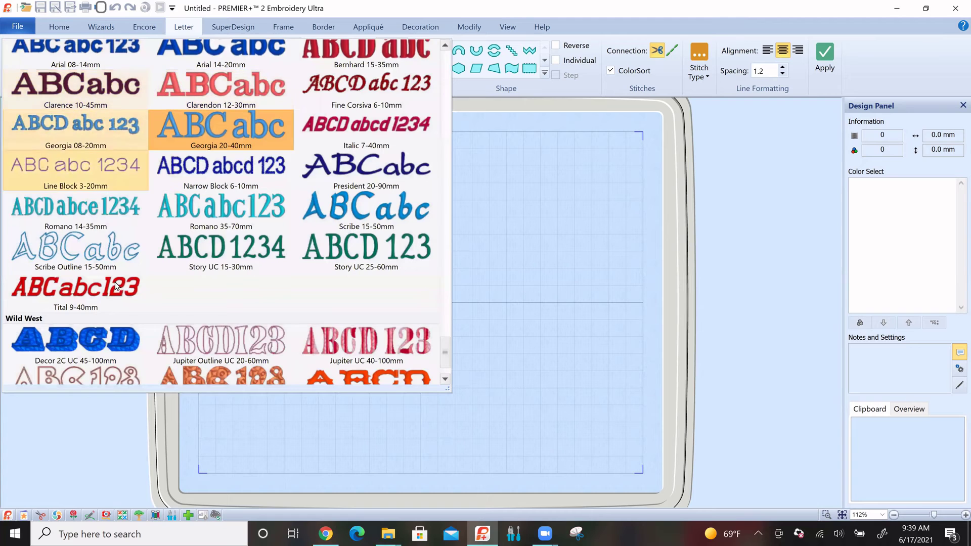
click(241, 209)
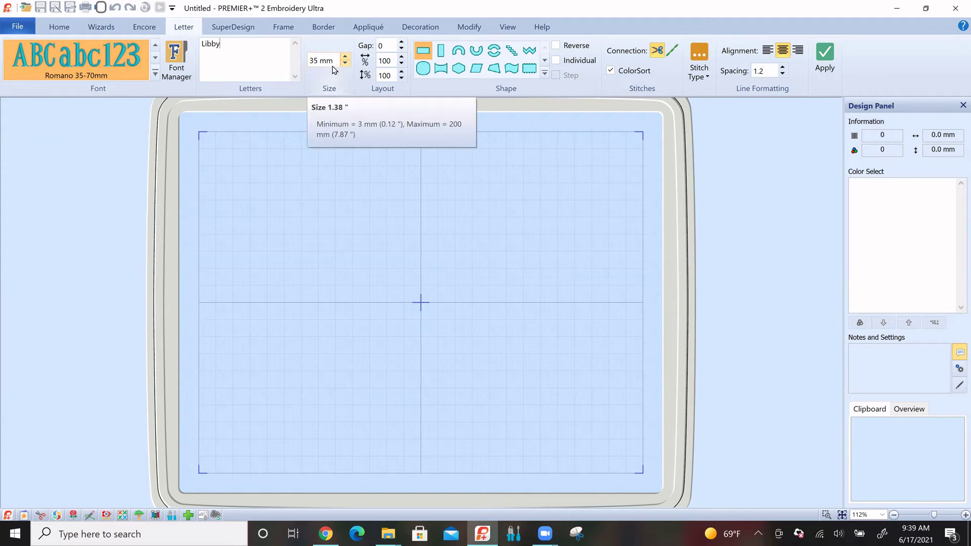
click(545, 74)
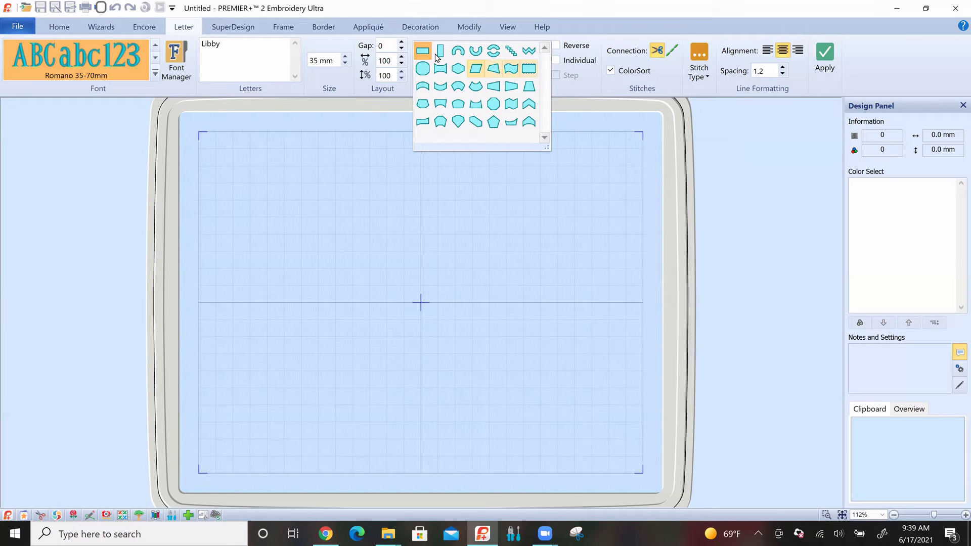
- Keep the straight-line shape, place the 56.3 × 43.3 mm Romano name lettering, then clear the text
click(588, 93)
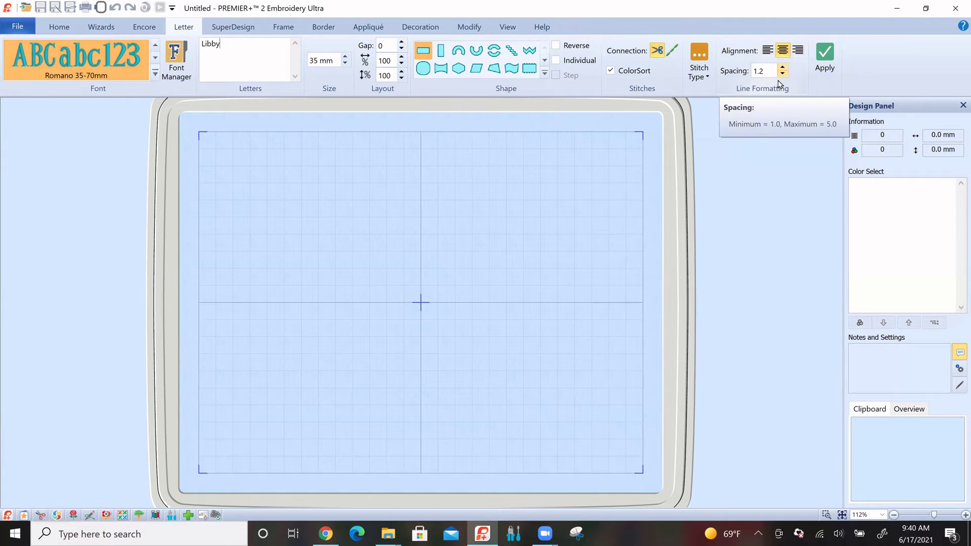
click(826, 54)
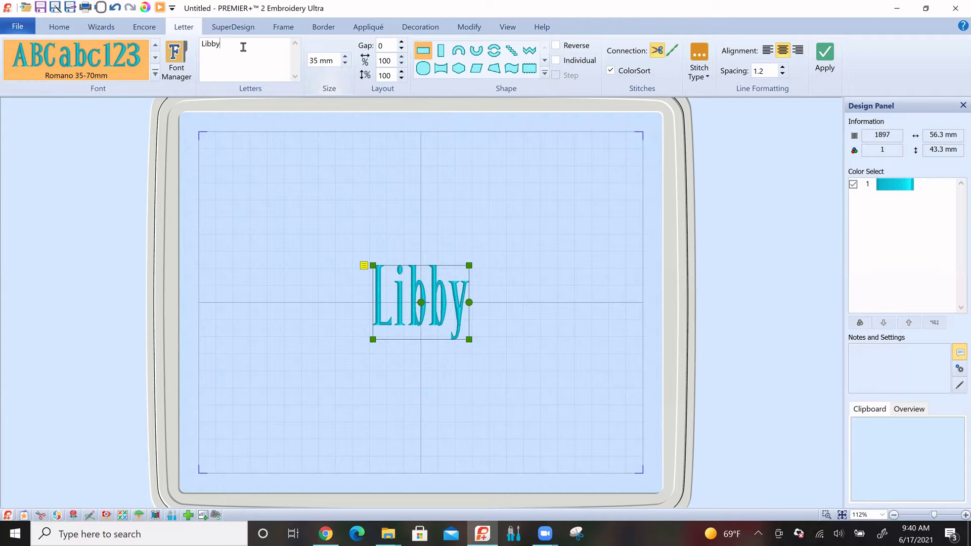
key(BackSpace)
key(BackSpace)
- Move the name to the top-left and add three-line 'Quilting is My Passion' lettering near centre
drag(425, 281, 212, 124)
click(231, 50)
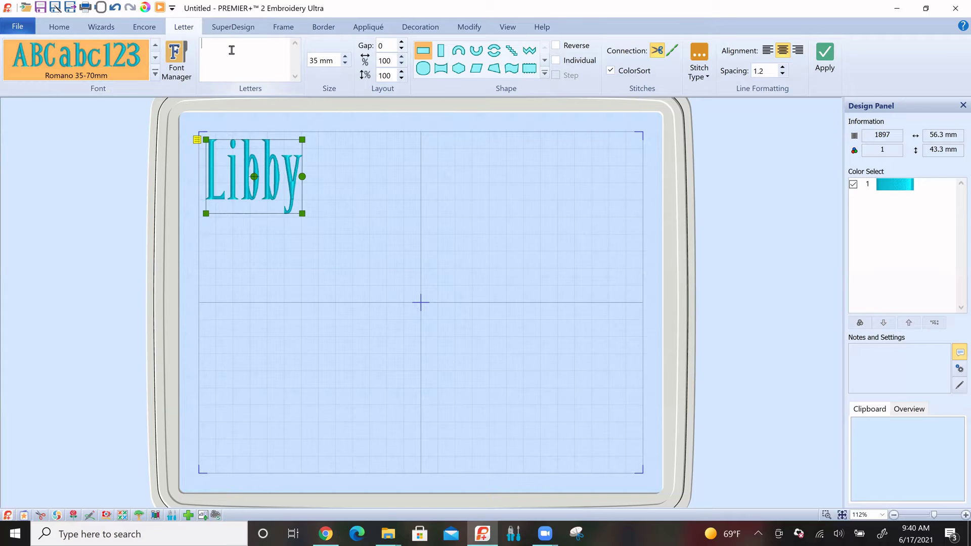
text(Quiltiong)
text(M)
text(y Passion)
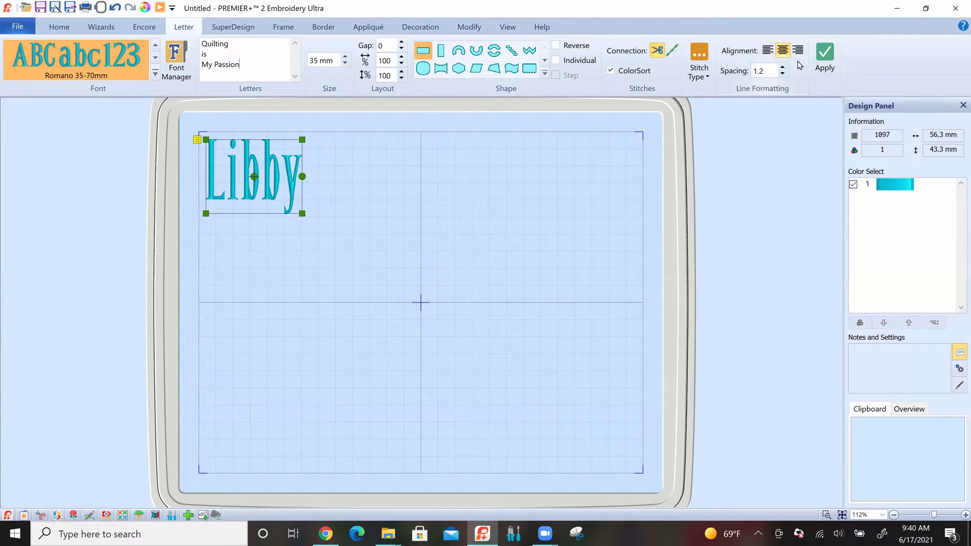
click(825, 57)
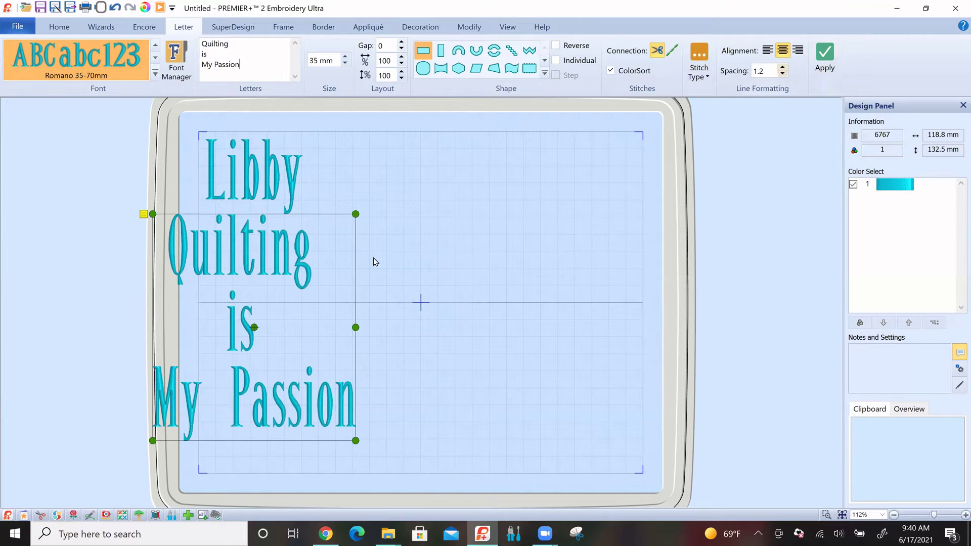
drag(369, 266, 524, 246)
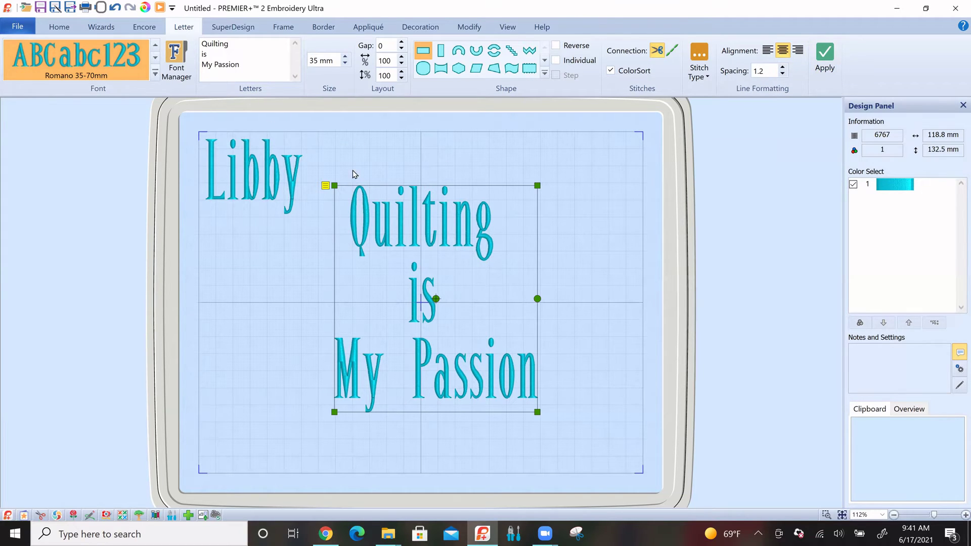
- Delete both the 'Quilting is My Passion' phrase and the name lettering from the hoop
right_click(388, 233)
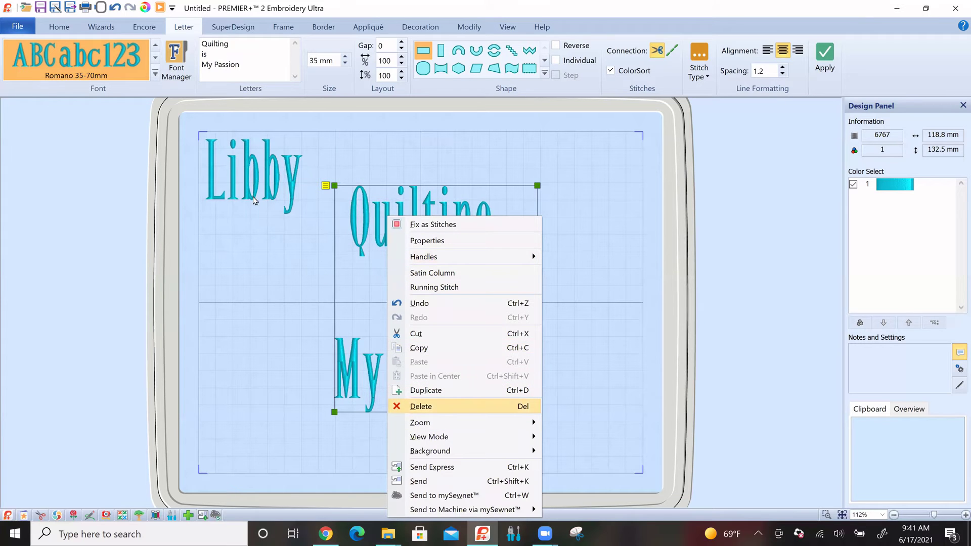
key(Return)
right_click(304, 282)
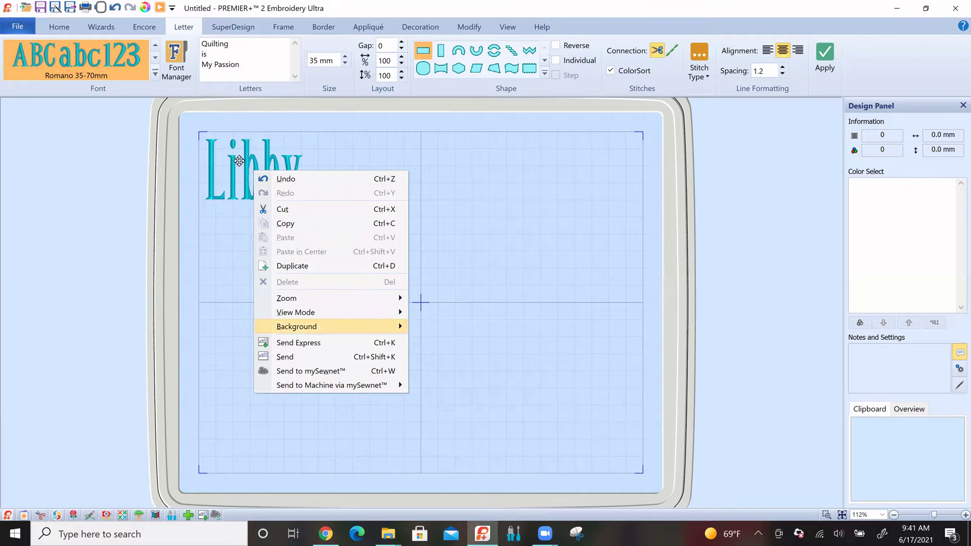
click(255, 192)
right_click(257, 193)
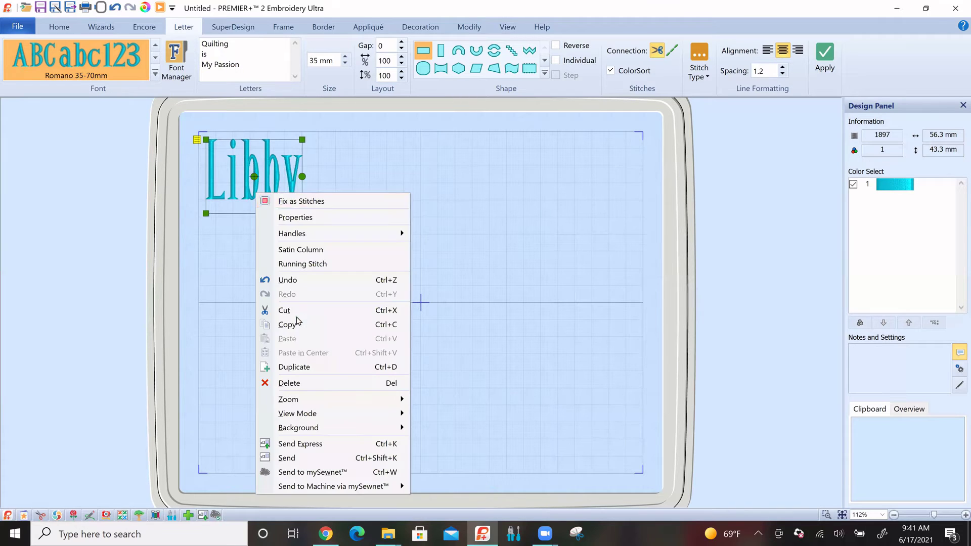
key(Return)
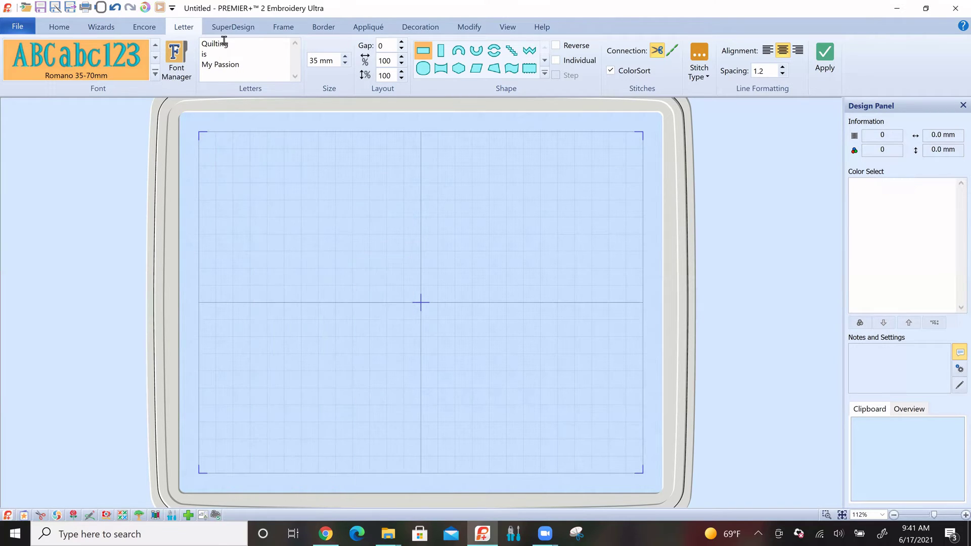
- Clear all the text from the Letters box
click(260, 65)
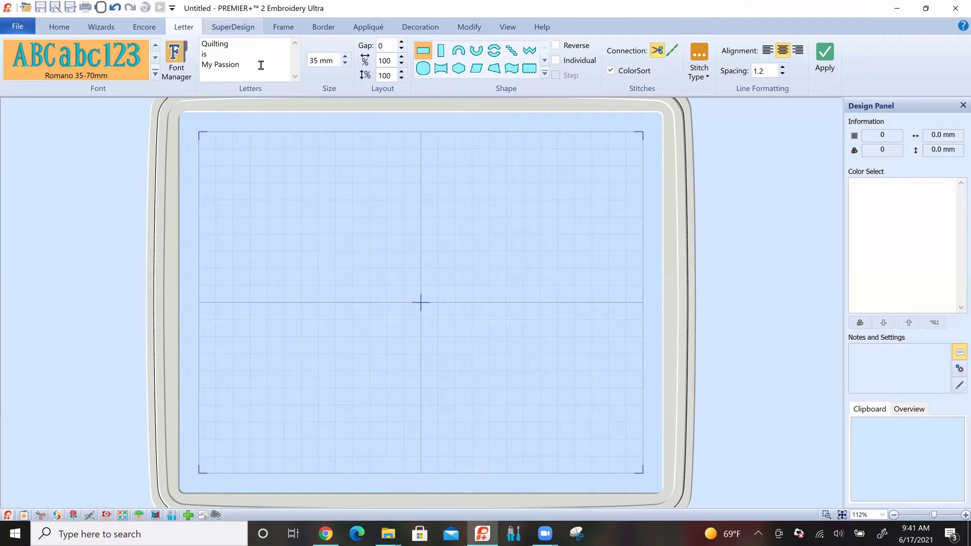
shift+click(198, 44)
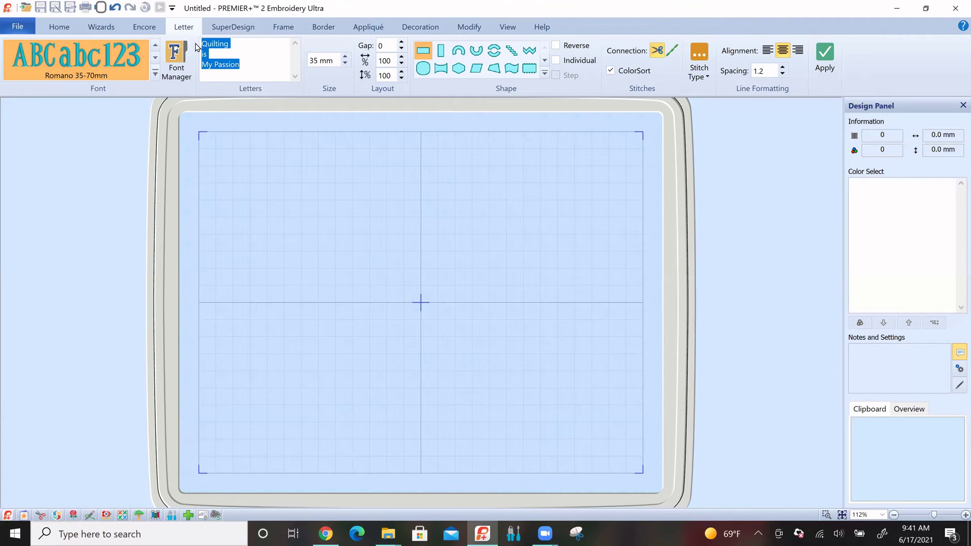
key(Delete)
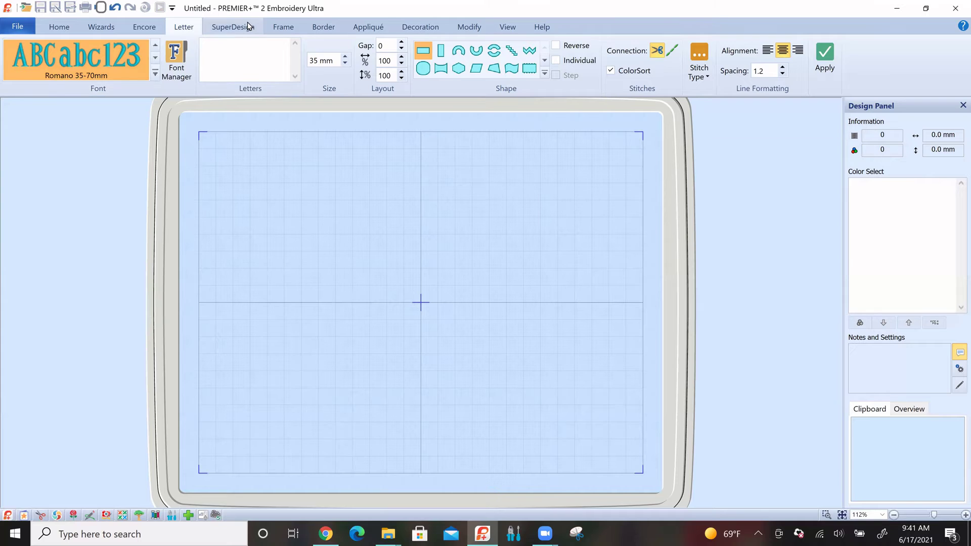
- Create the Angelfish 1 SuperDesign from the Fish row at the hoop centre, 56.4 × 50.0 mm
click(252, 24)
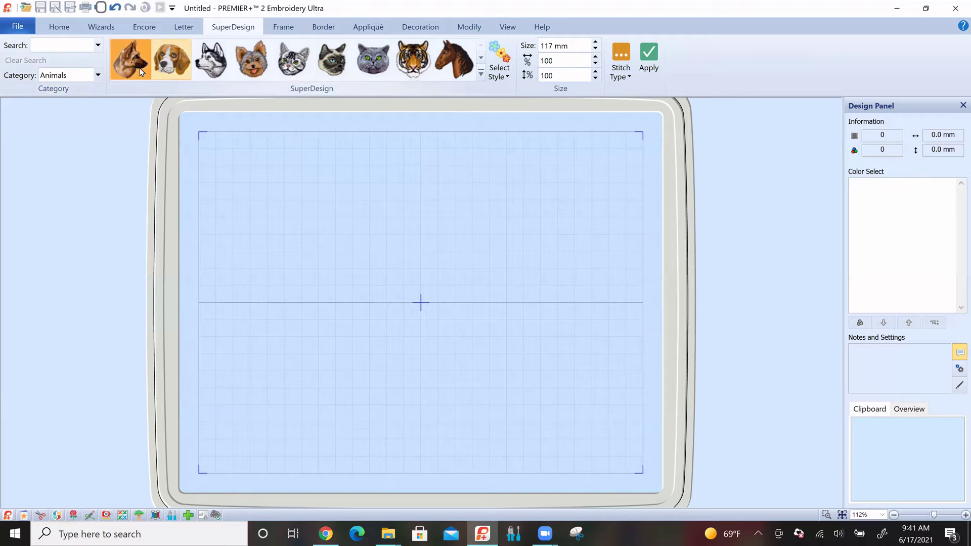
click(482, 75)
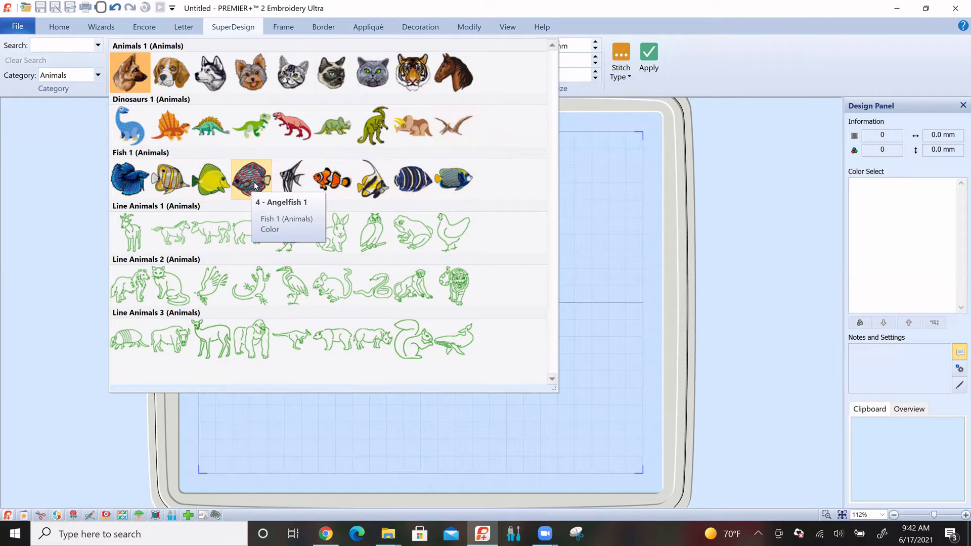
click(263, 167)
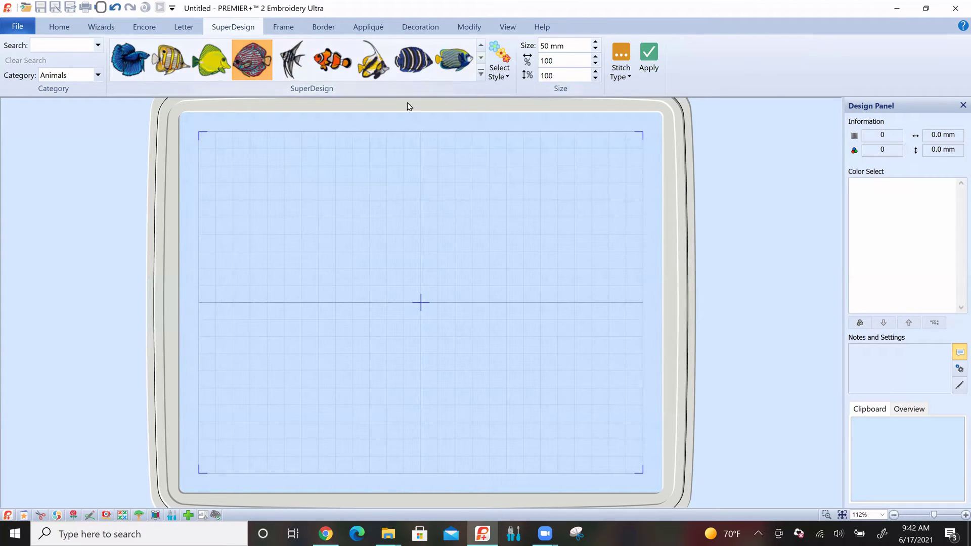
click(649, 53)
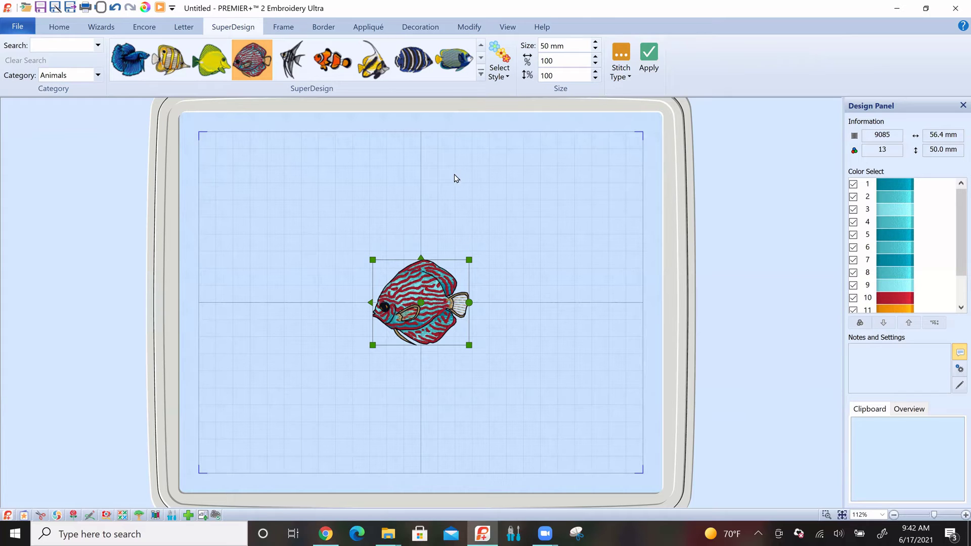
- Delete the angelfish, set the SuperDesign category to All, and expand the full gallery
right_click(439, 283)
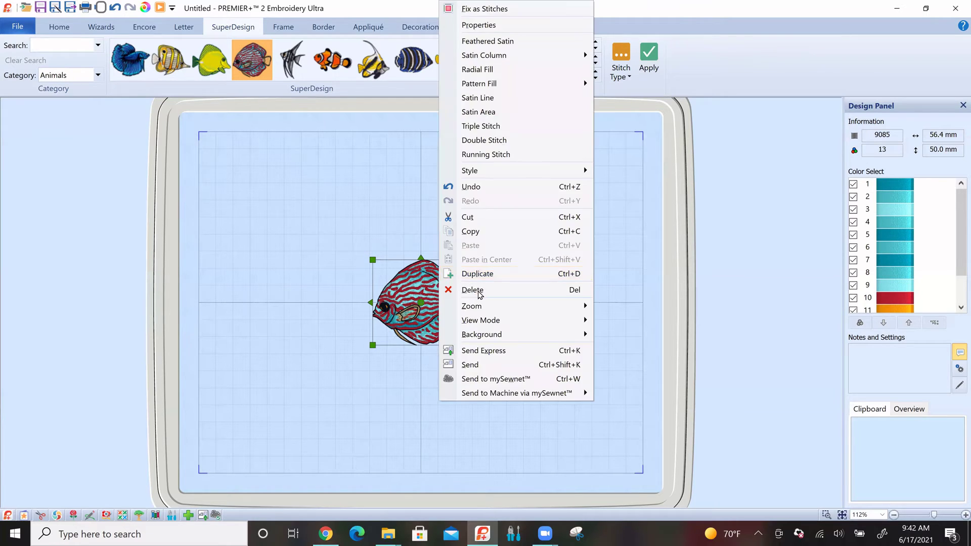
click(479, 295)
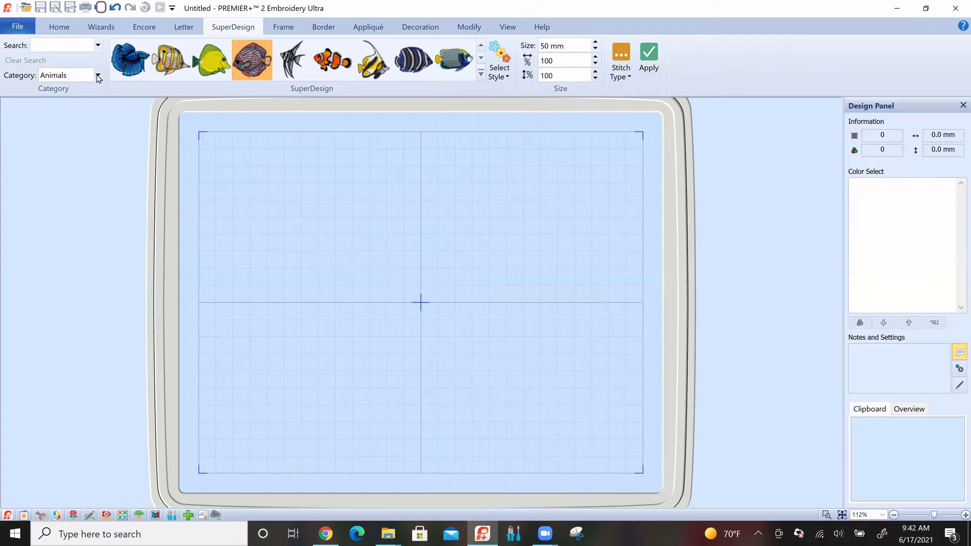
click(98, 76)
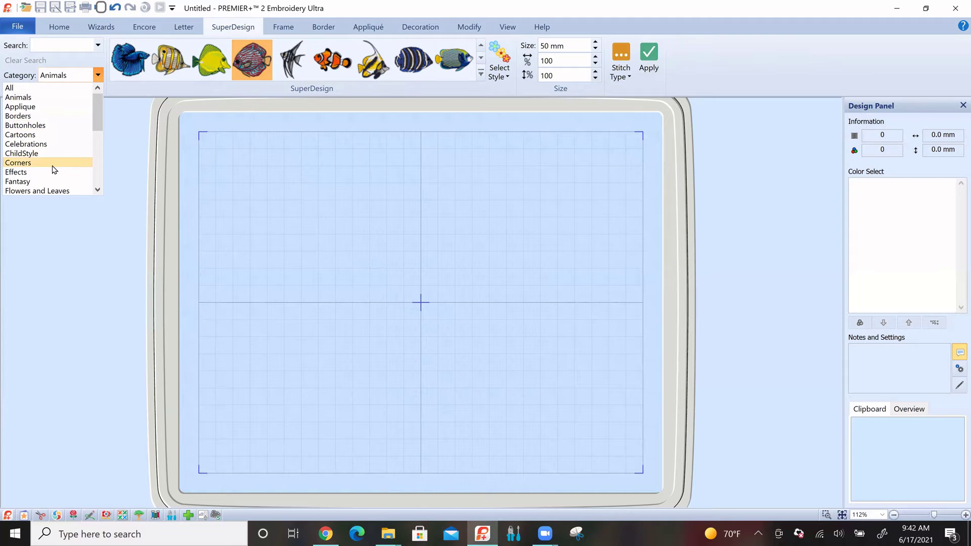
scroll(55, 176, down, 5)
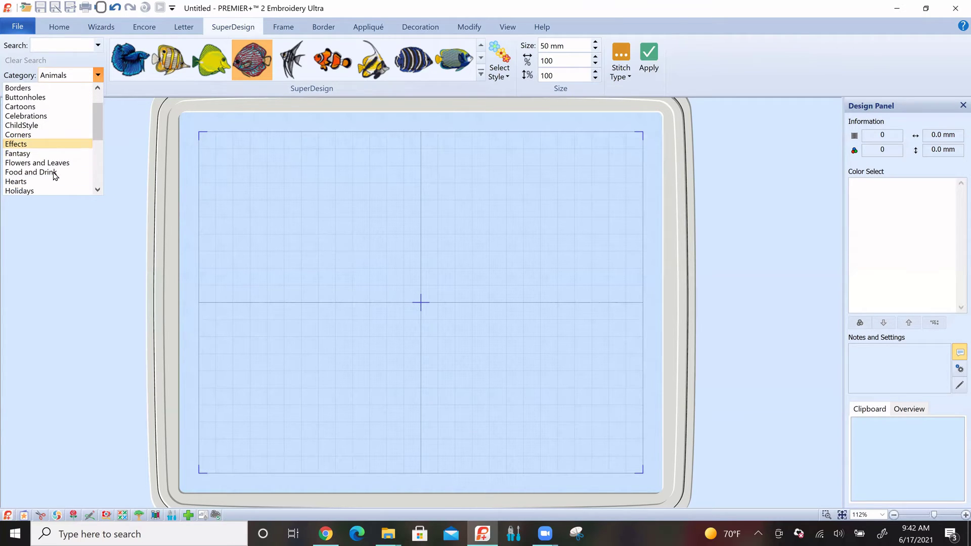
scroll(55, 177, down, 2)
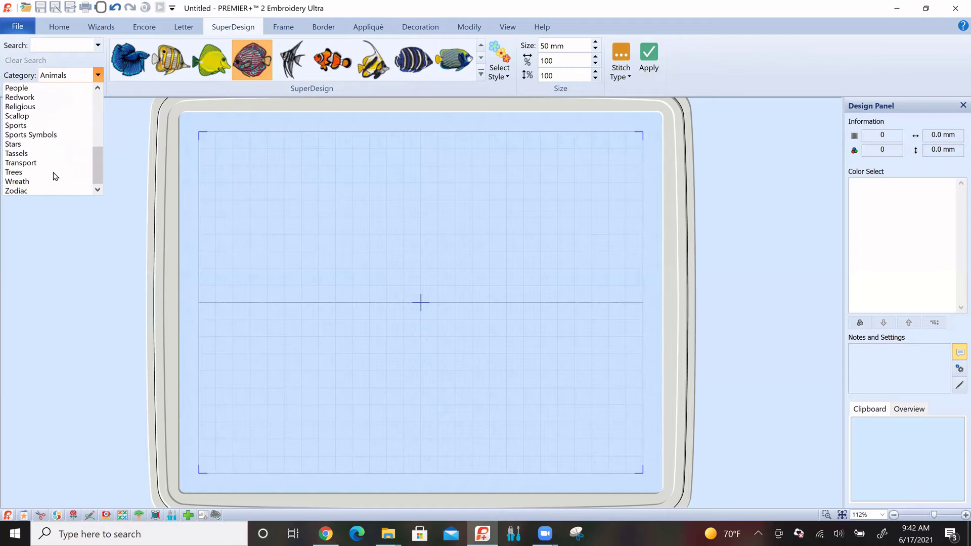
scroll(55, 176, up, 7)
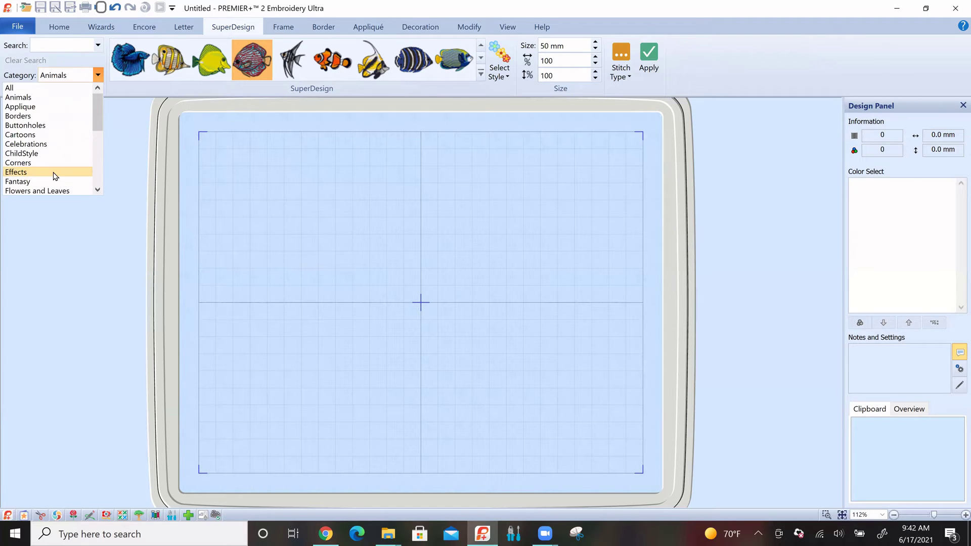
click(34, 89)
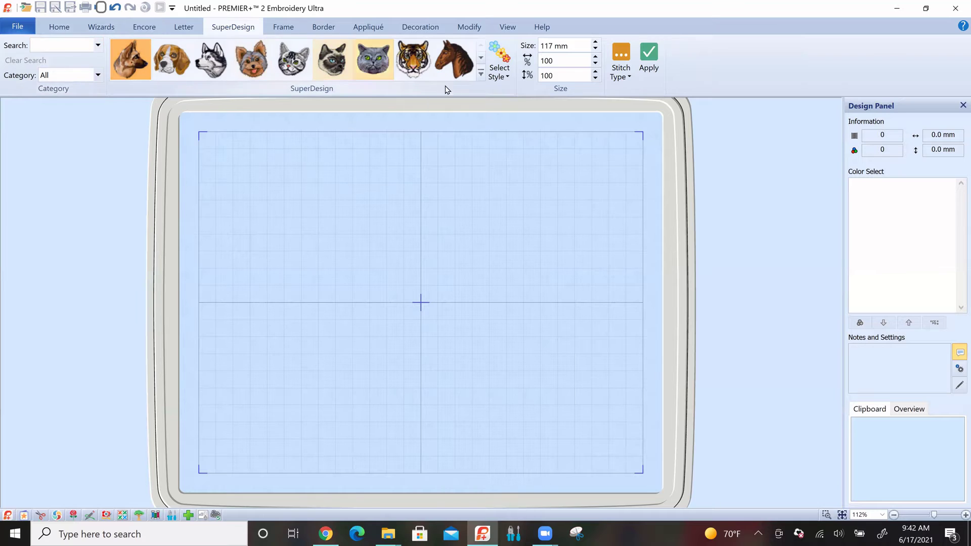
click(481, 74)
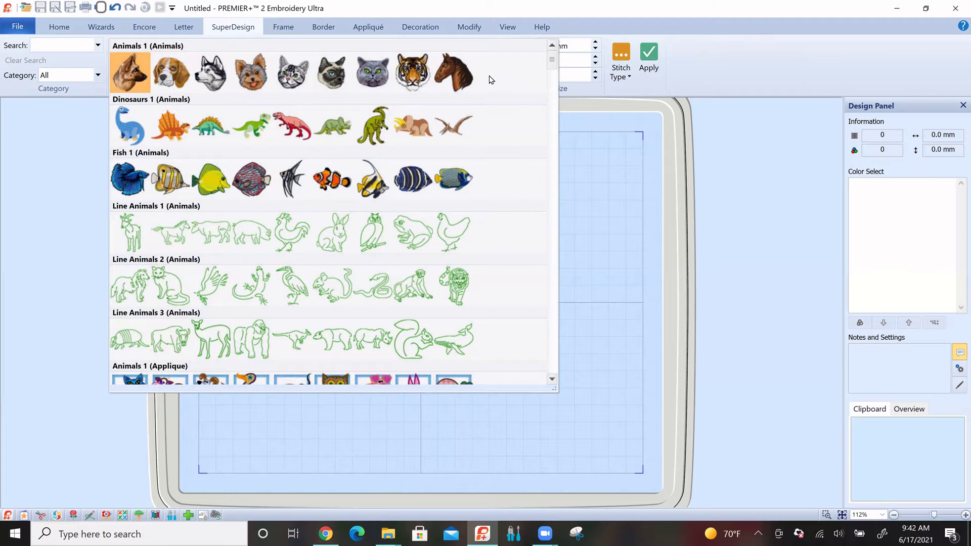
- Scroll the SuperDesign gallery down to the Zodiac sets, close it, and select the Siamese cat design
scroll(491, 79, down, 3)
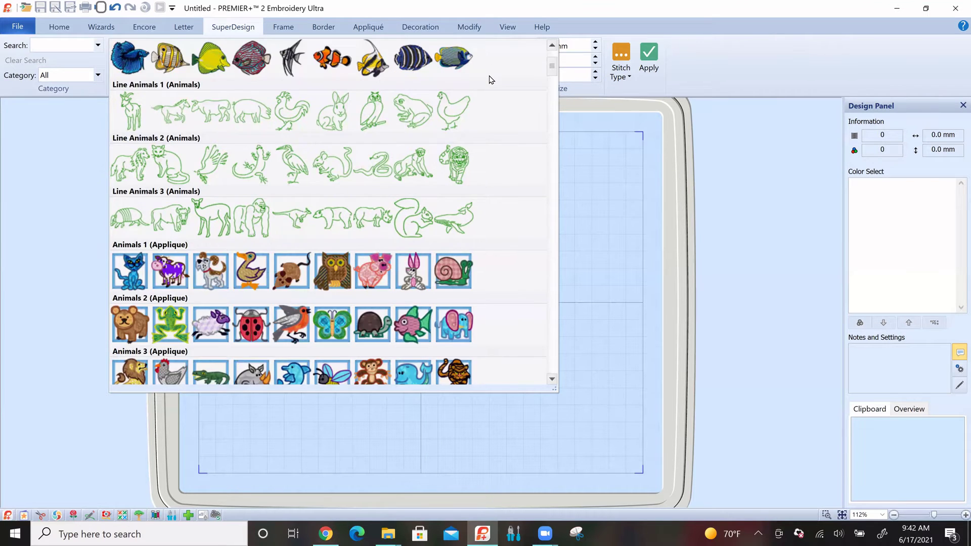
scroll(489, 80, down, 3)
scroll(489, 80, down, 3)
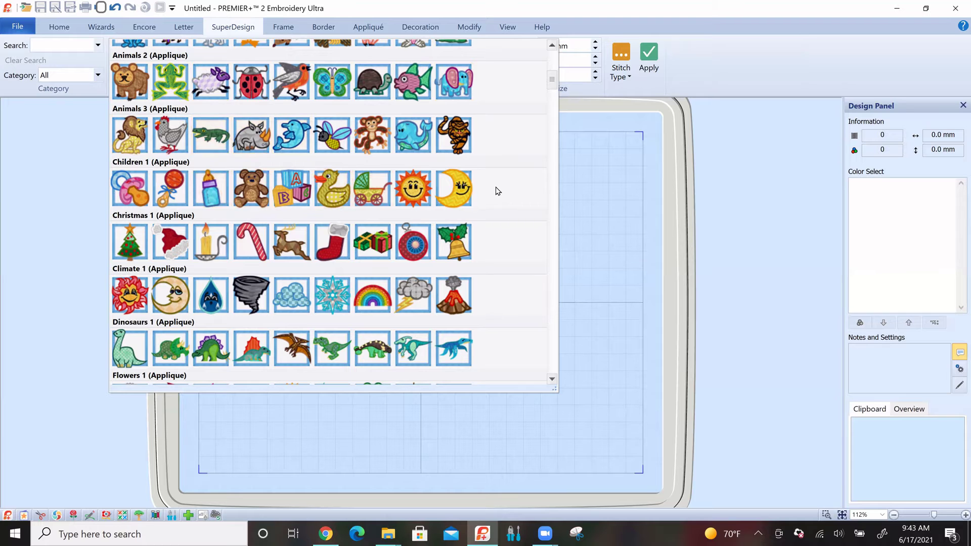
scroll(498, 191, down, 3)
scroll(497, 191, down, 9)
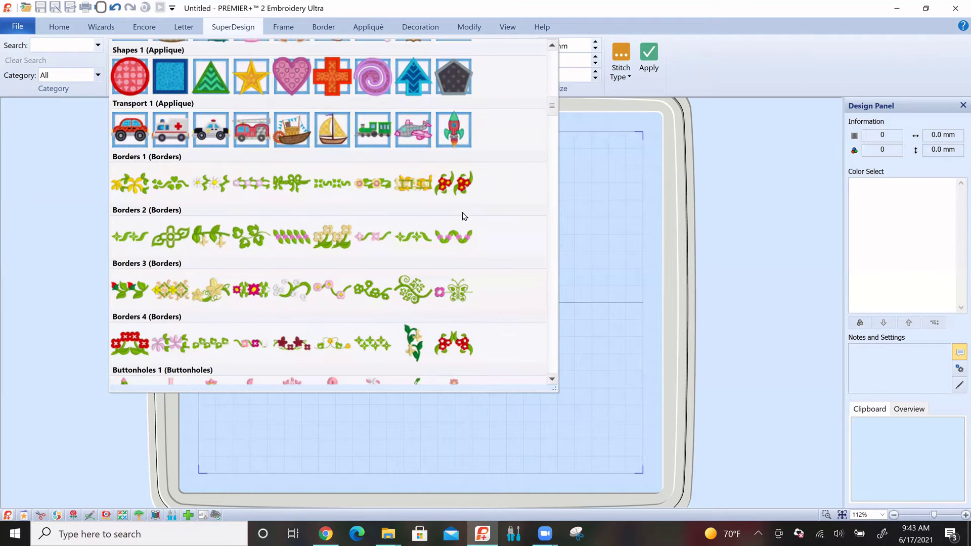
scroll(514, 207, down, 3)
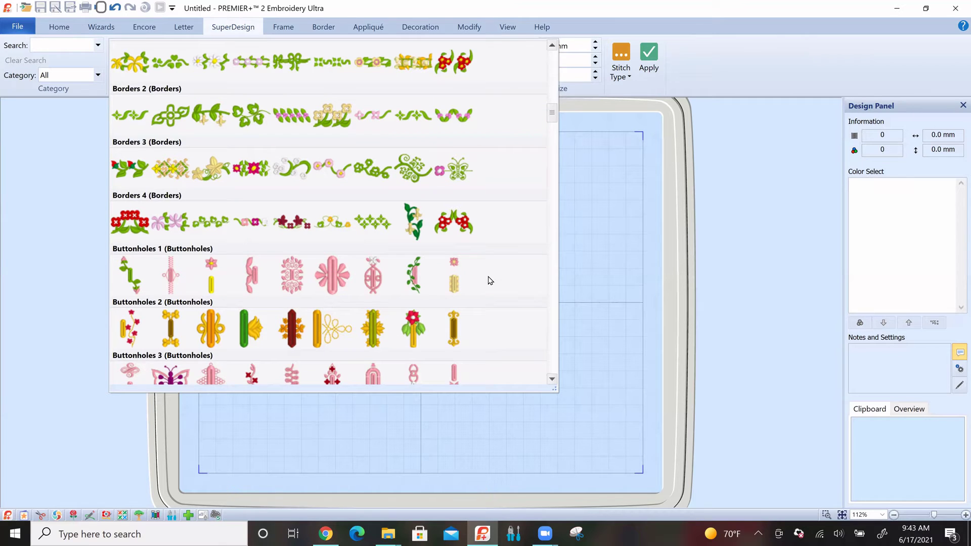
scroll(490, 280, down, 6)
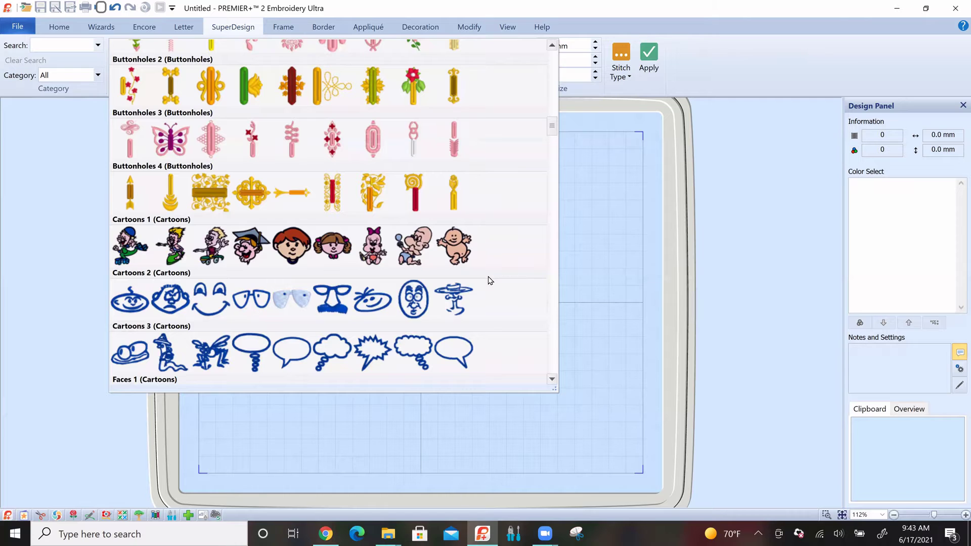
scroll(490, 281, down, 6)
scroll(491, 280, down, 3)
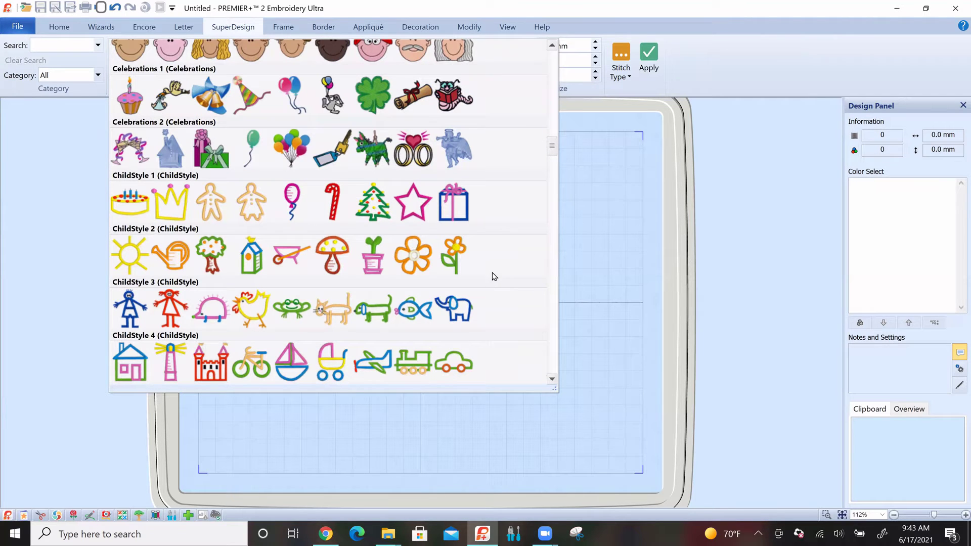
scroll(497, 273, down, 9)
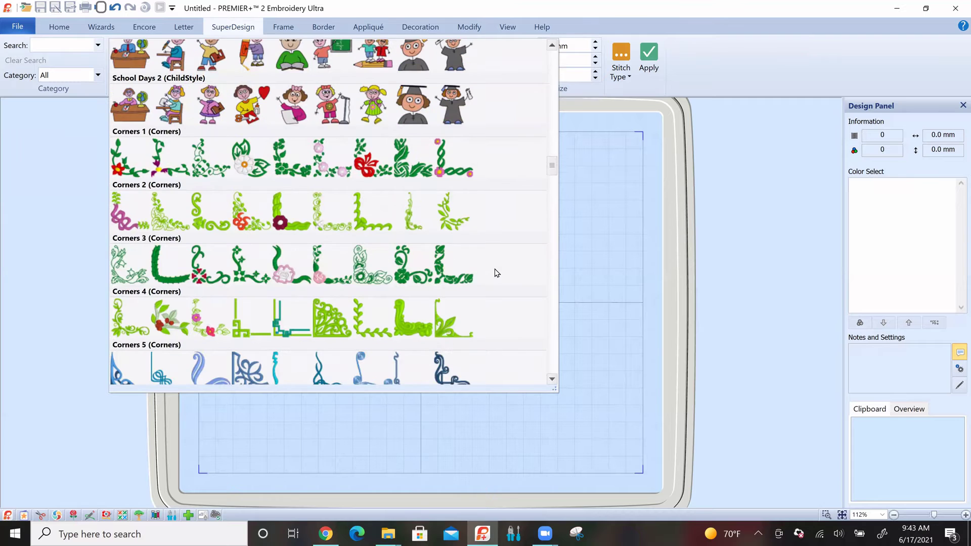
scroll(497, 273, down, 9)
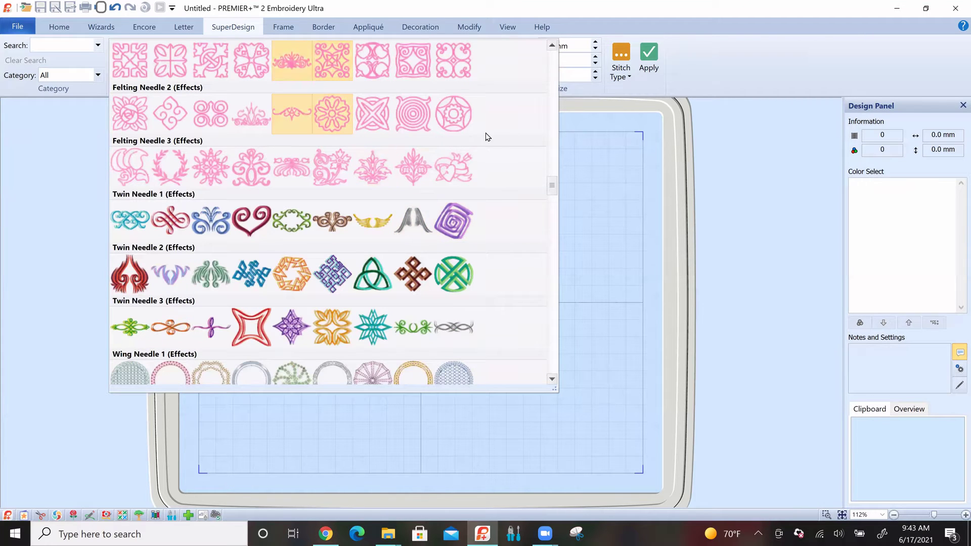
scroll(512, 158, down, 3)
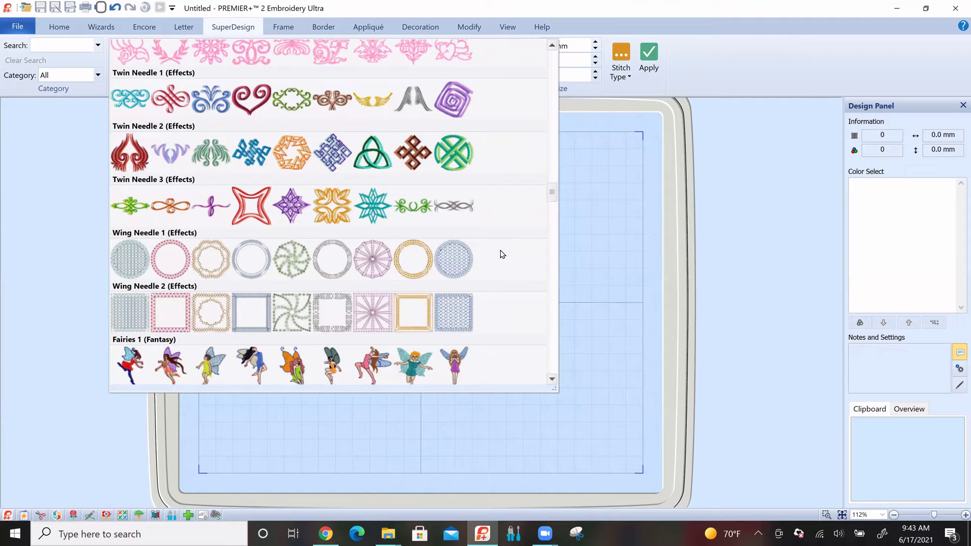
scroll(502, 254, down, 3)
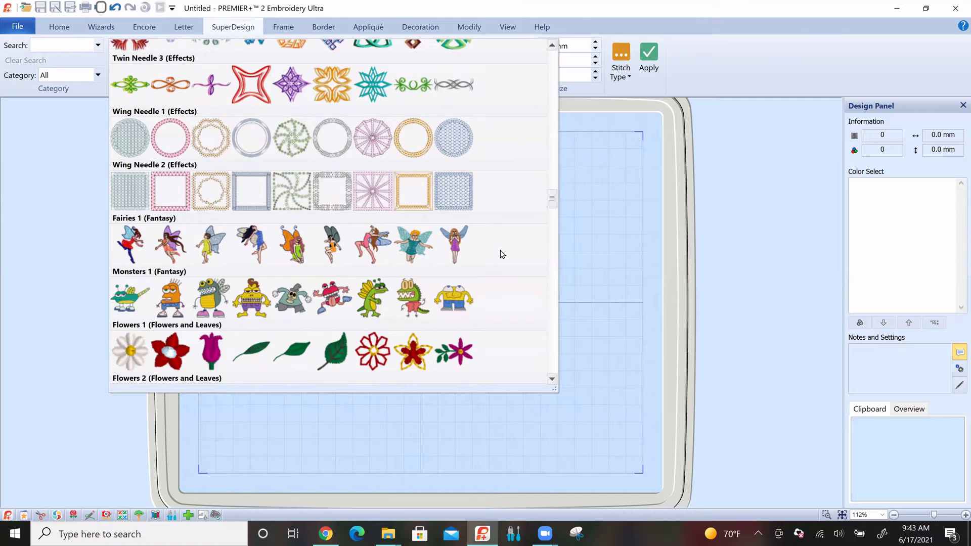
scroll(502, 254, down, 6)
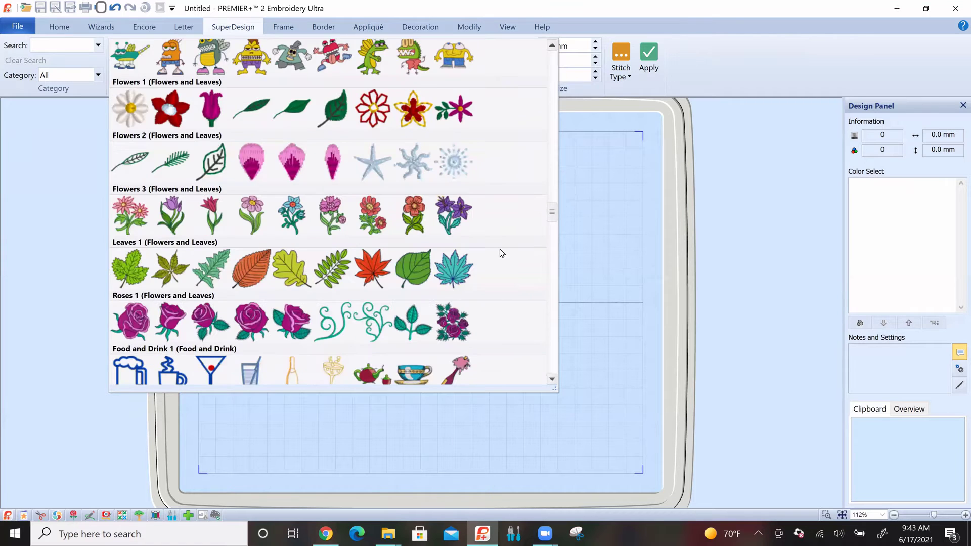
scroll(503, 254, down, 6)
scroll(502, 253, down, 6)
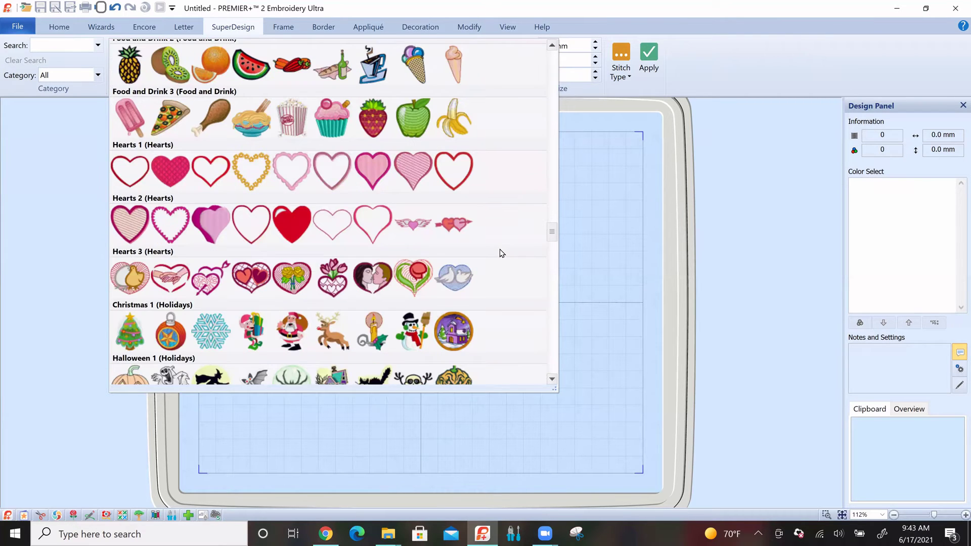
scroll(502, 254, down, 6)
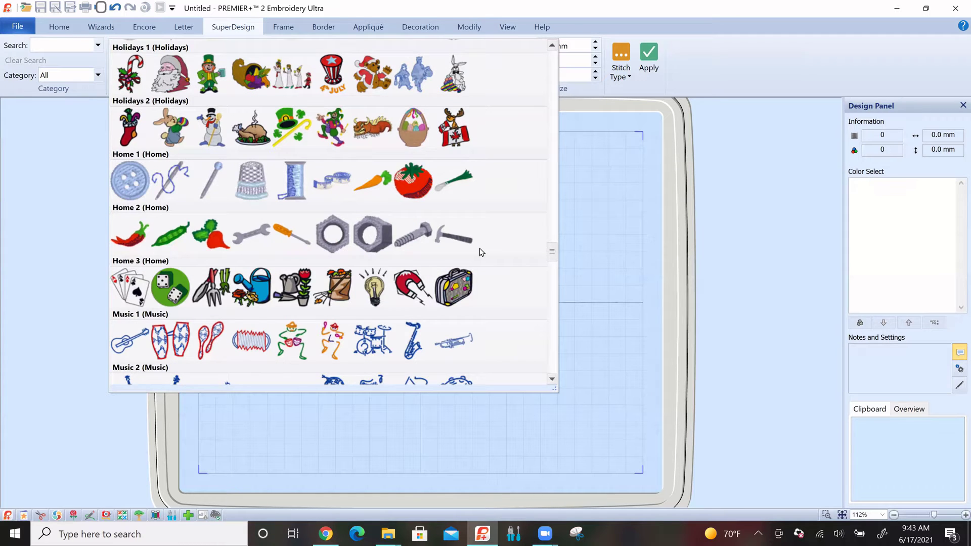
scroll(481, 252, down, 15)
scroll(481, 252, down, 18)
scroll(481, 252, down, 20)
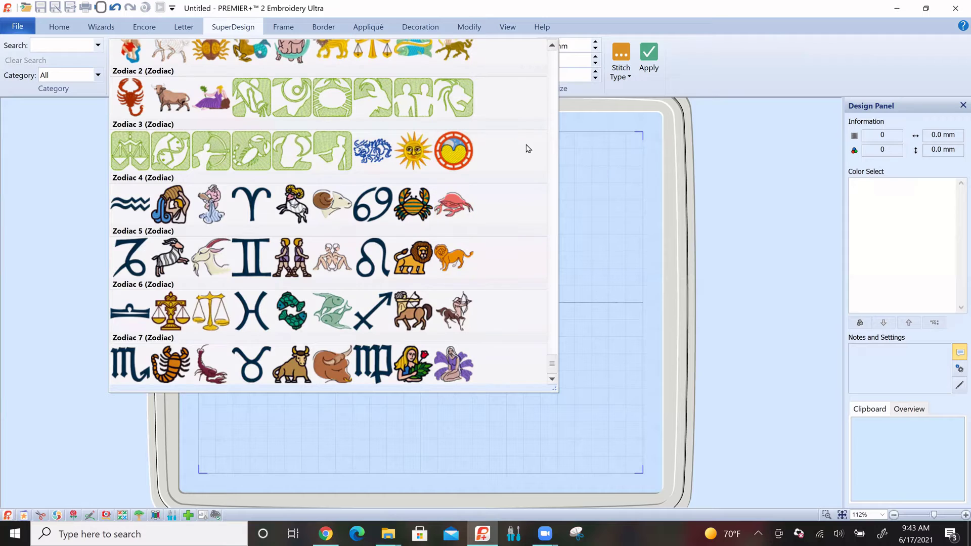
key(Escape)
click(328, 63)
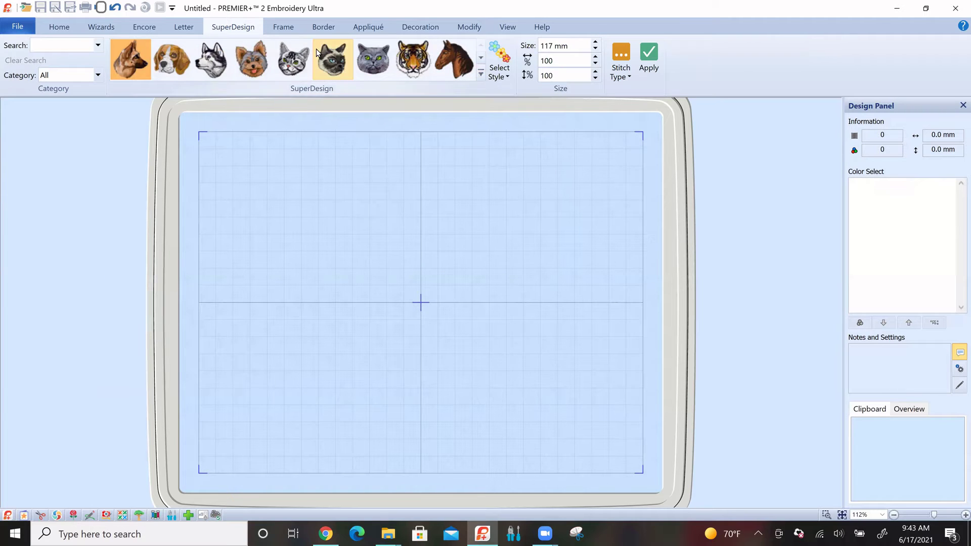
- Show the Frame tab and browse the full gallery of frame shapes
click(287, 28)
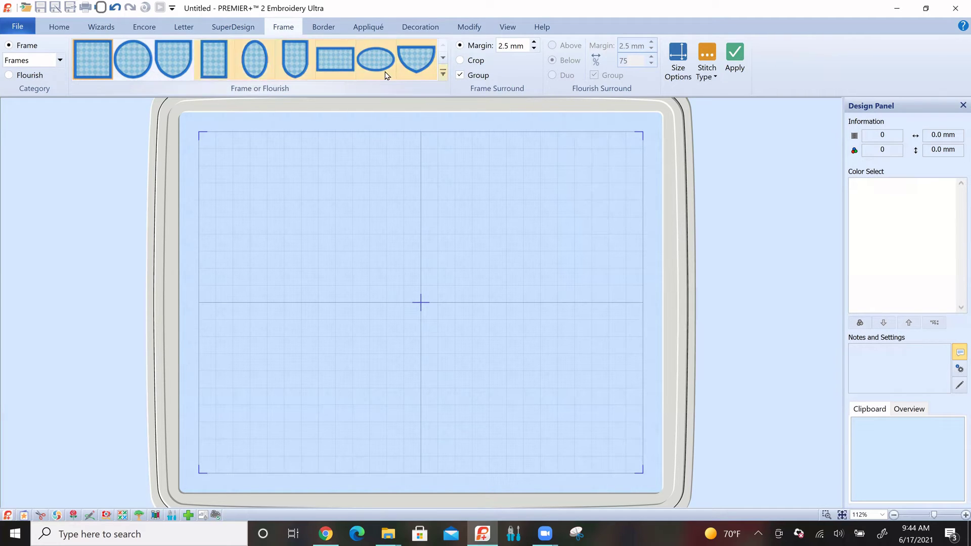
click(444, 74)
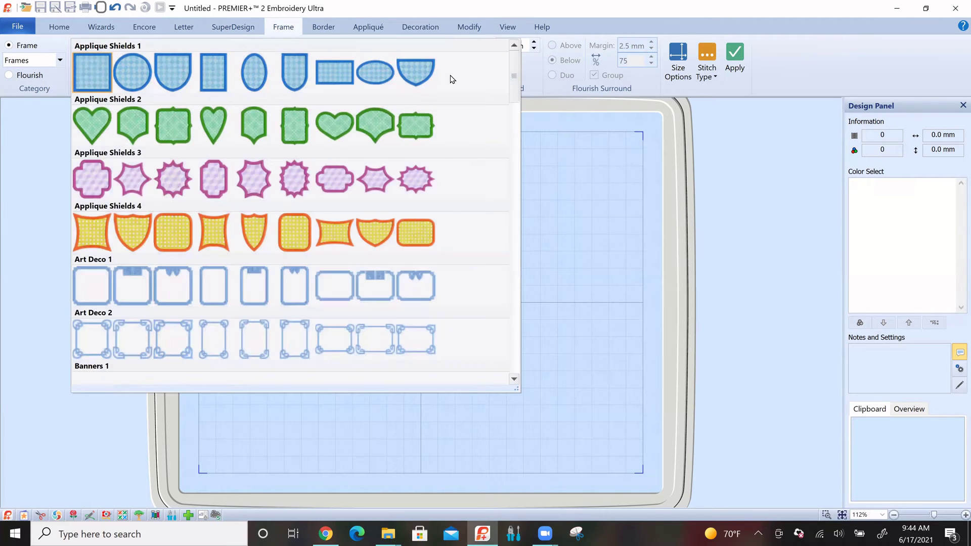
scroll(453, 78, down, 15)
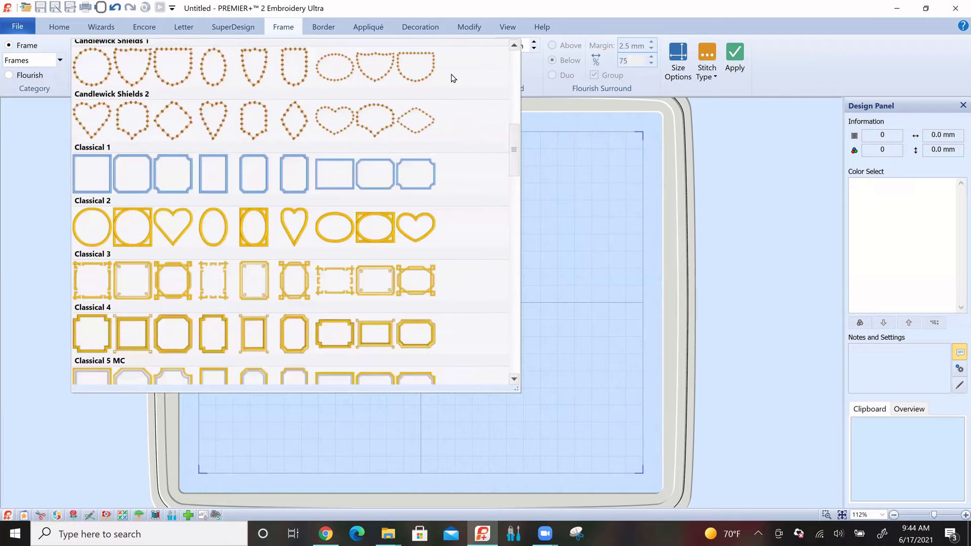
scroll(453, 78, down, 15)
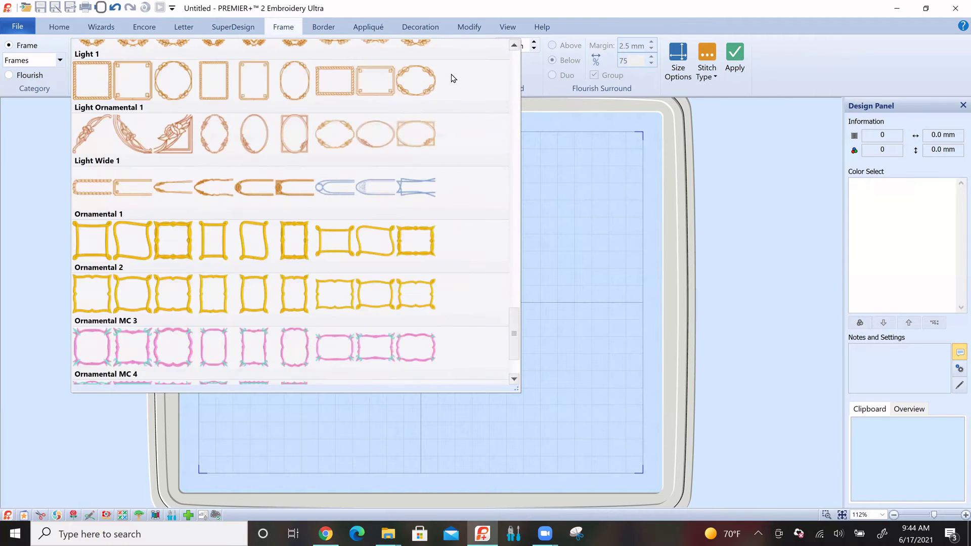
- Switch the frame category to Flourish and browse the ABC flourish designs
click(9, 75)
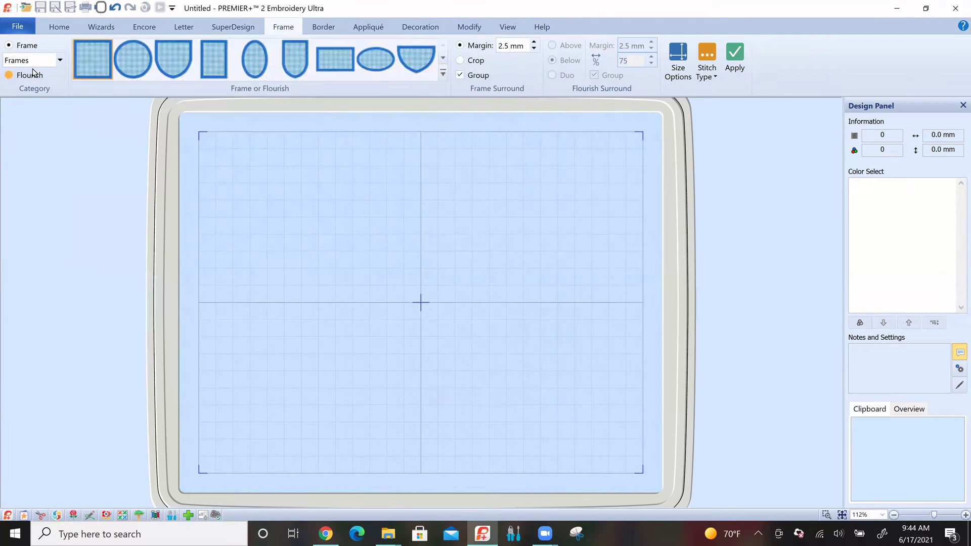
click(444, 74)
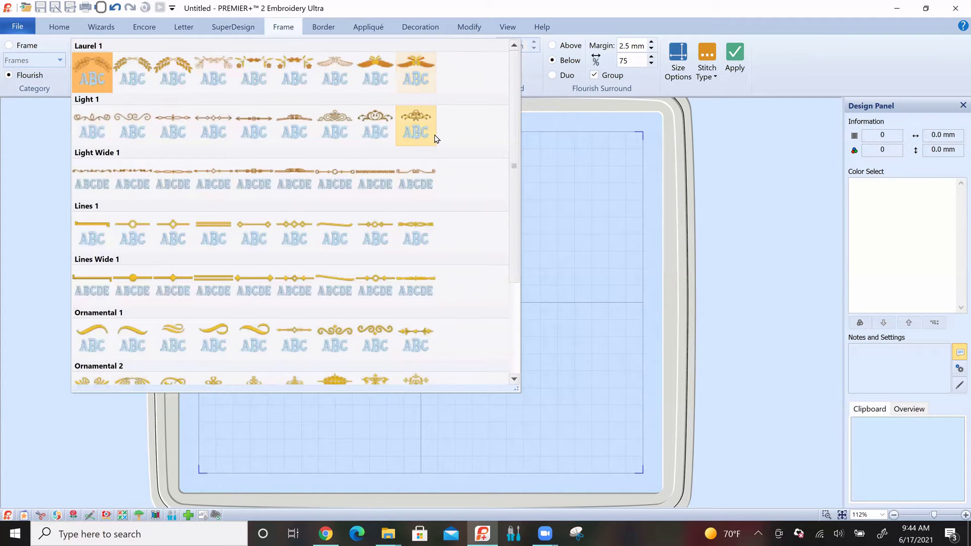
scroll(436, 138, down, 3)
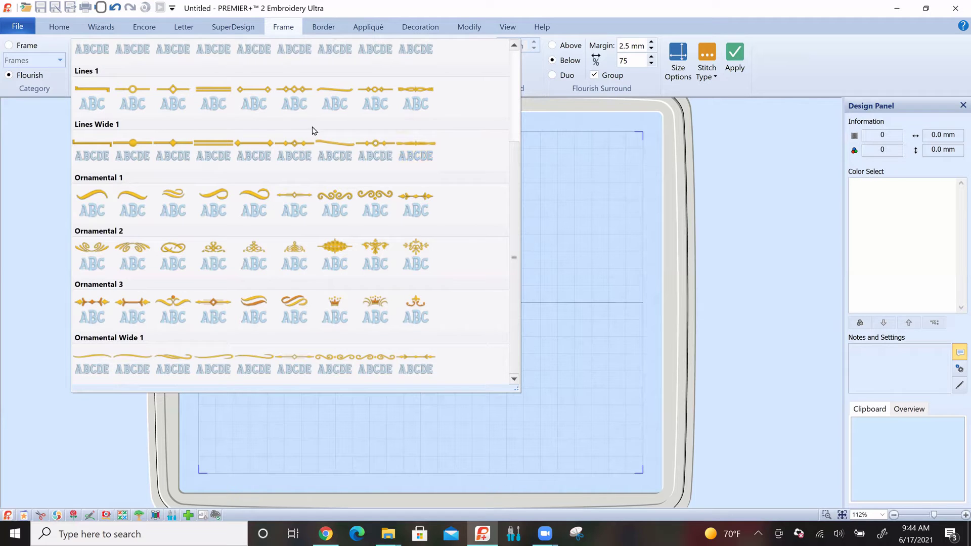
click(569, 150)
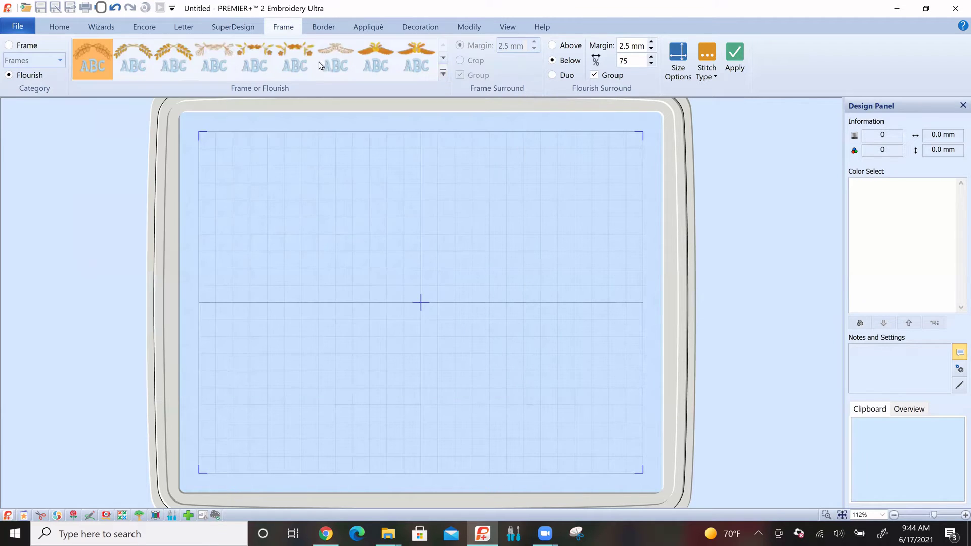
- Look over the Border and Appliqué tools, ending on the Decoration beads, sequins and crystals tools
click(324, 28)
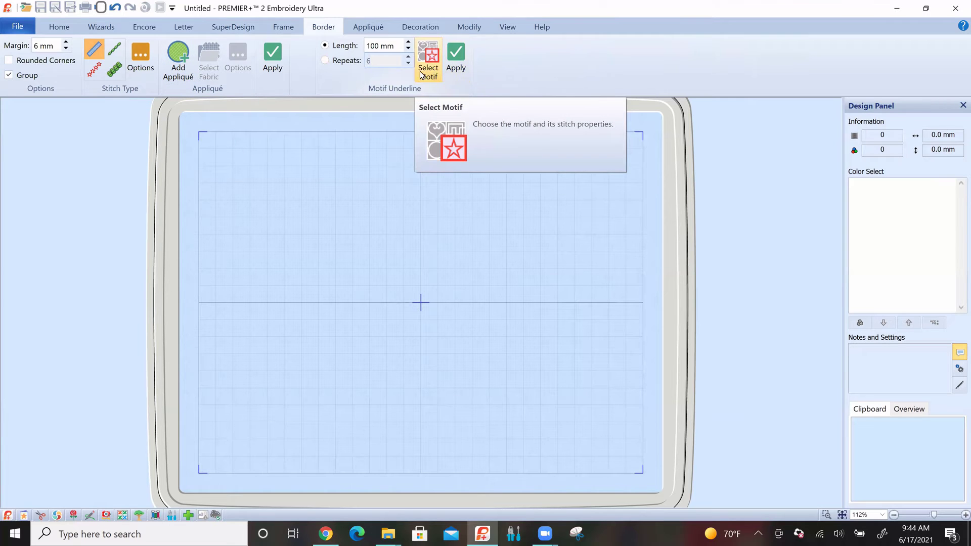
click(365, 30)
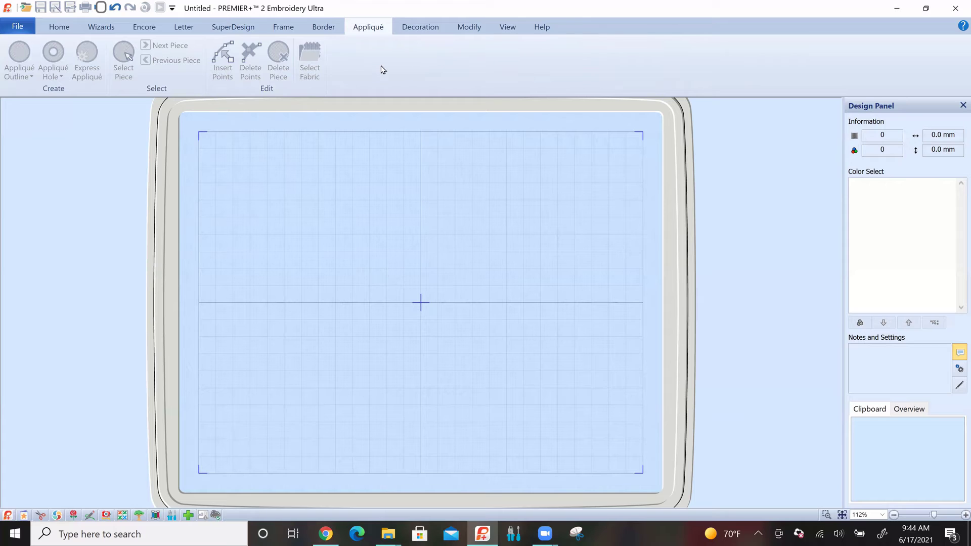
click(411, 31)
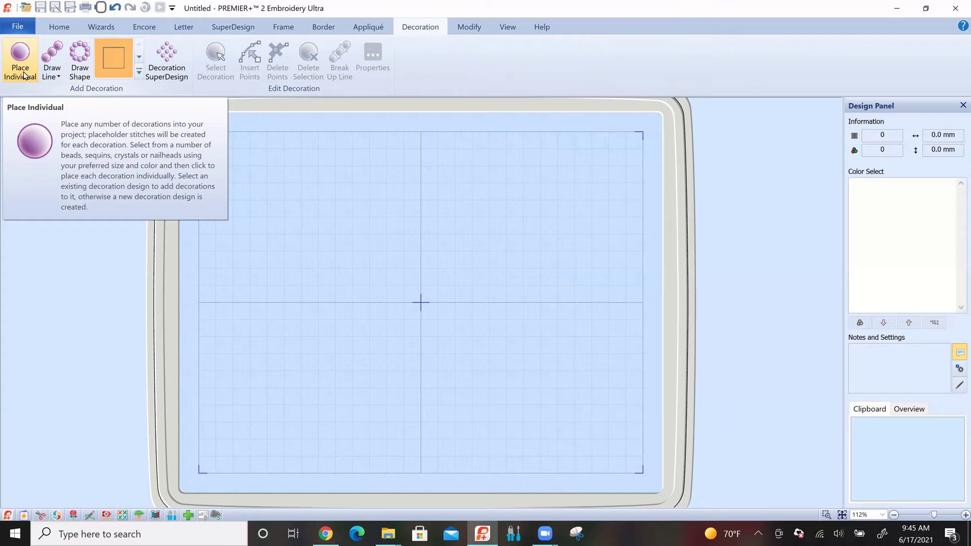
- Try the Modify tools, accept the no-design-selected warning, and show the View tools
click(468, 26)
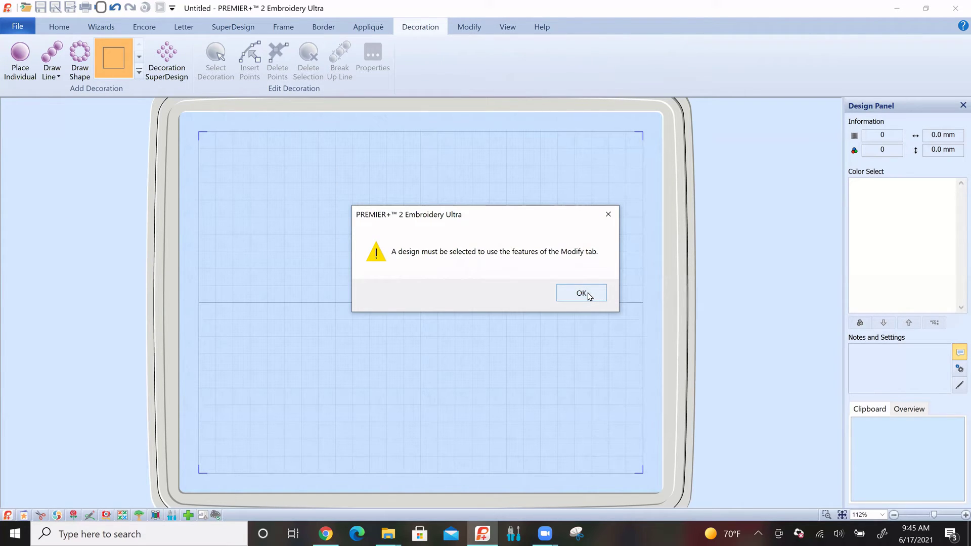
click(582, 294)
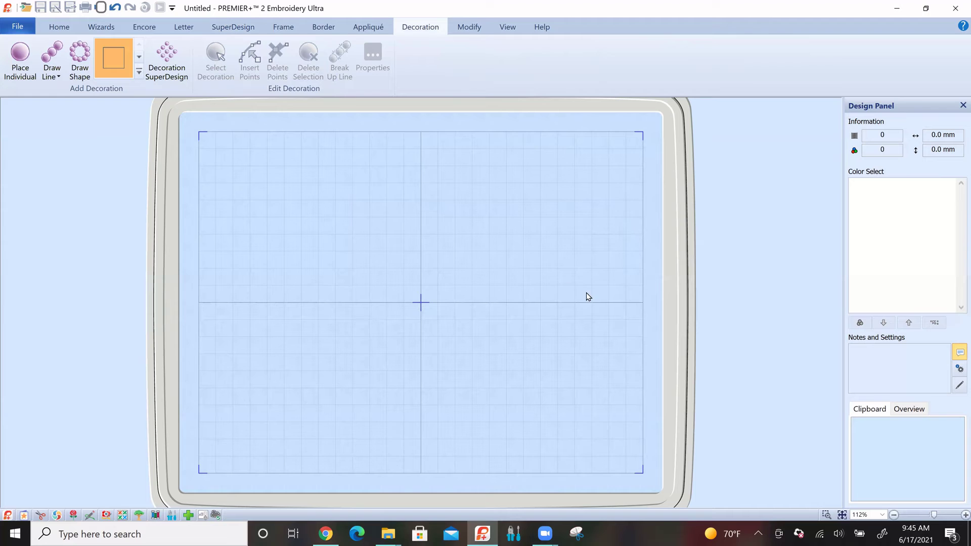
click(508, 28)
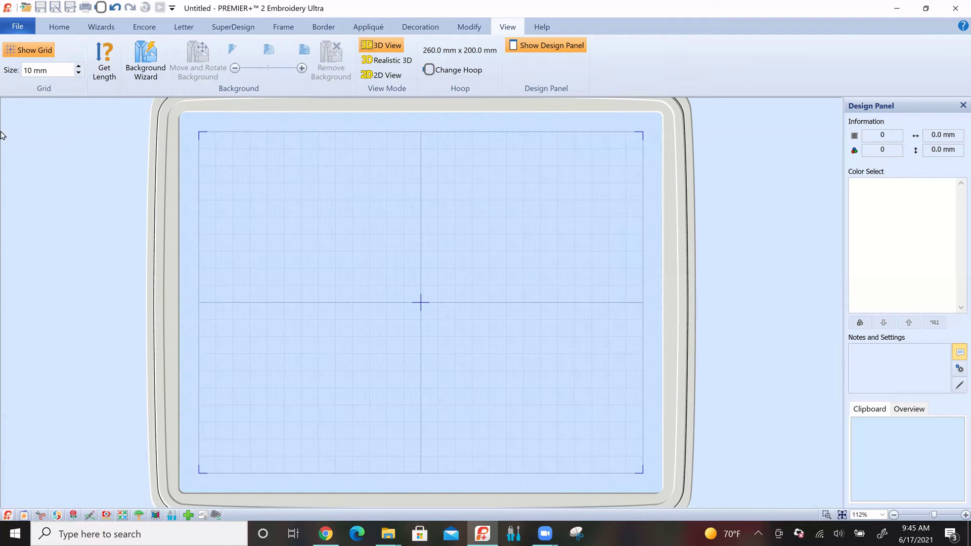
click(20, 52)
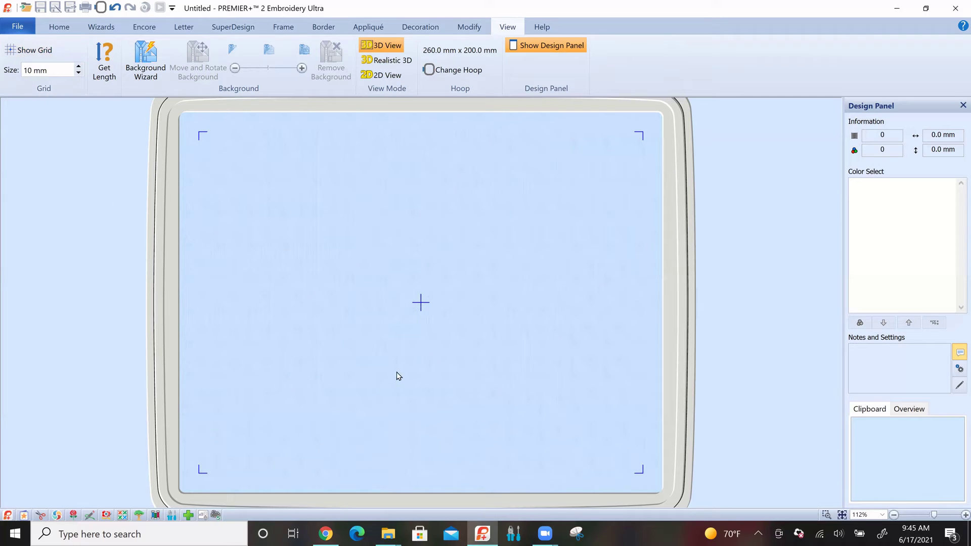
click(31, 51)
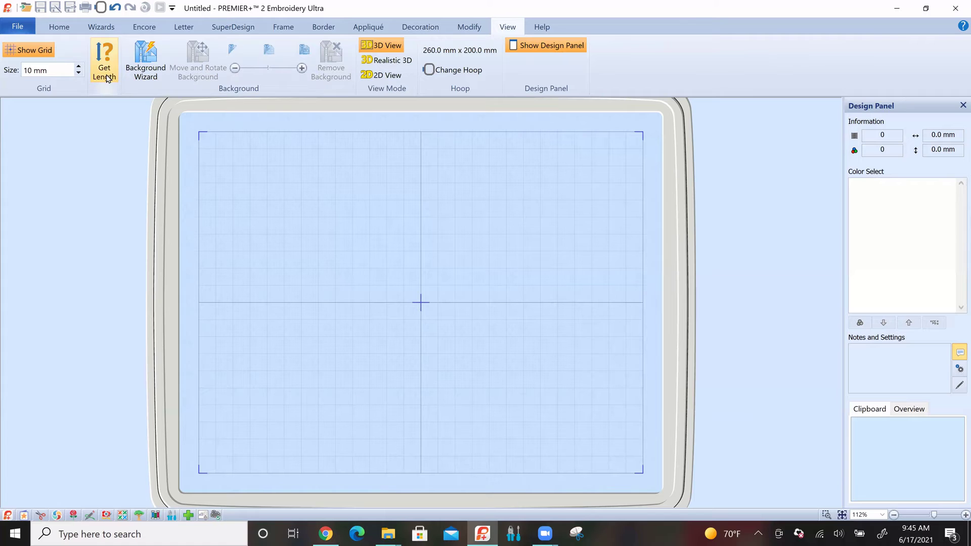
click(149, 69)
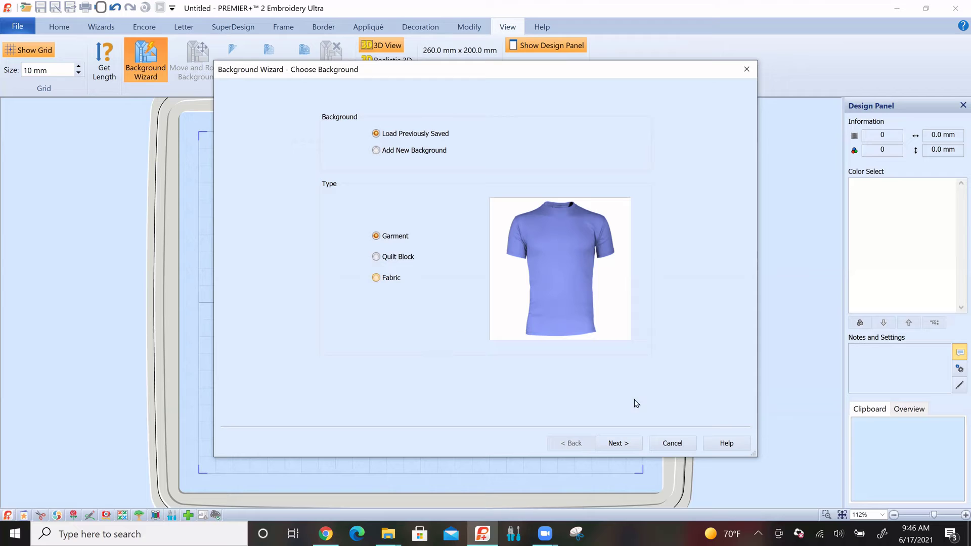
click(673, 444)
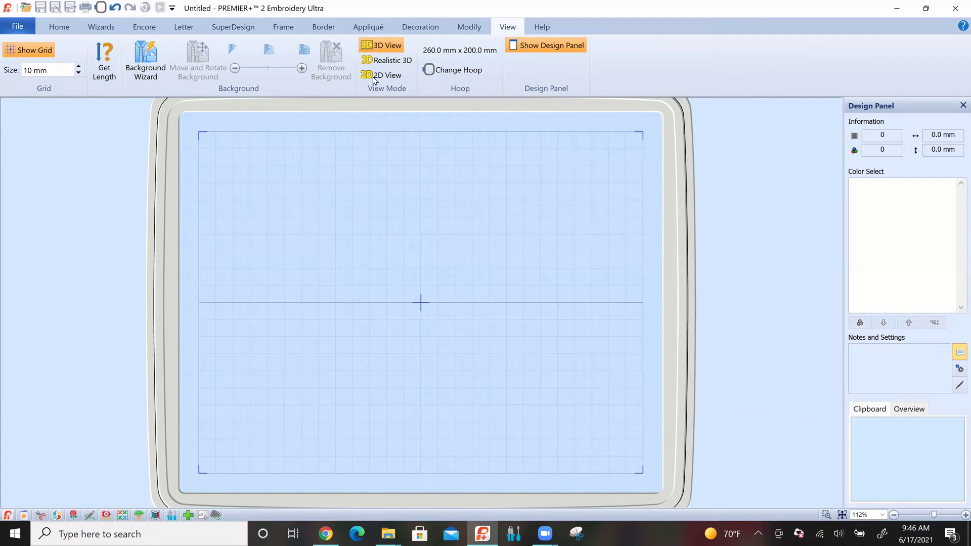
- Compare 3D, Realistic 3D and 2D hoop views, return to 3D, then show Home tools
click(387, 50)
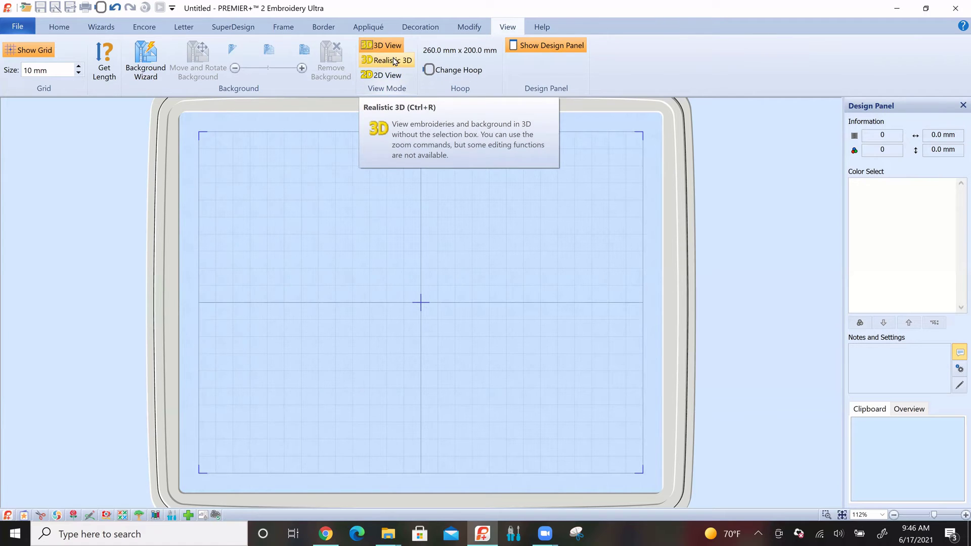
click(396, 61)
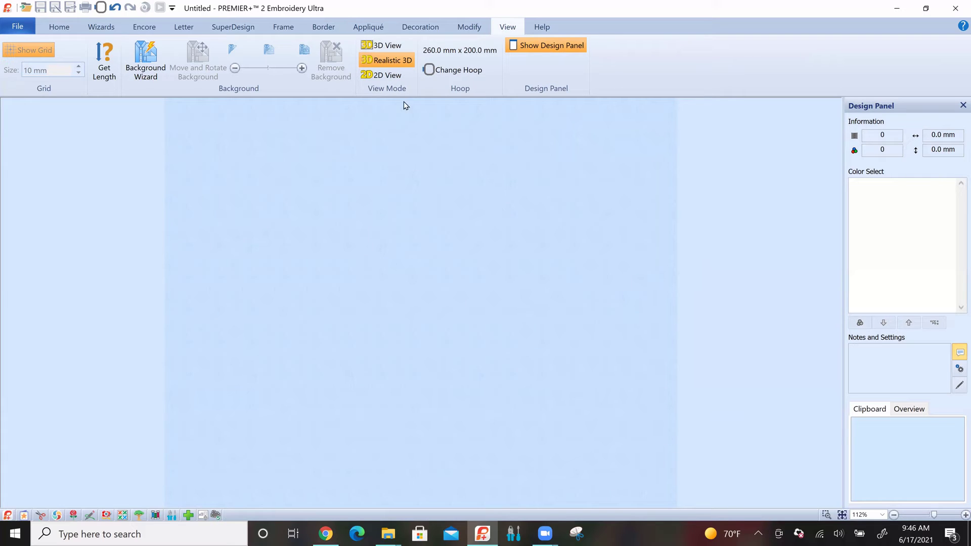
click(391, 81)
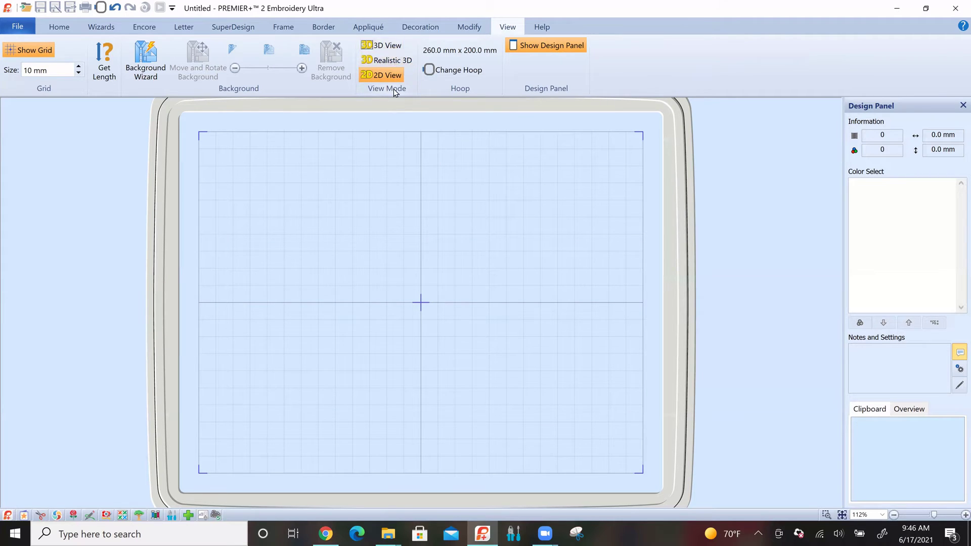
click(389, 47)
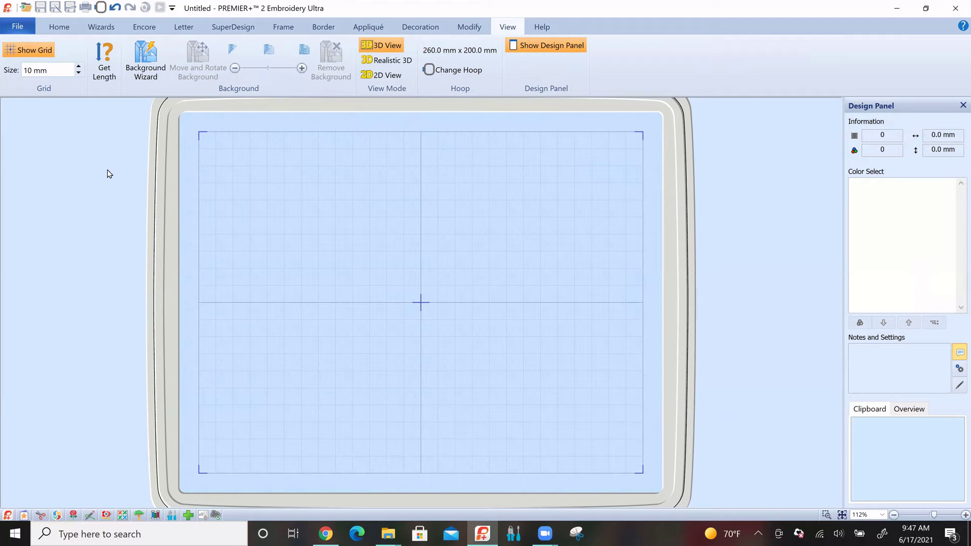
click(57, 30)
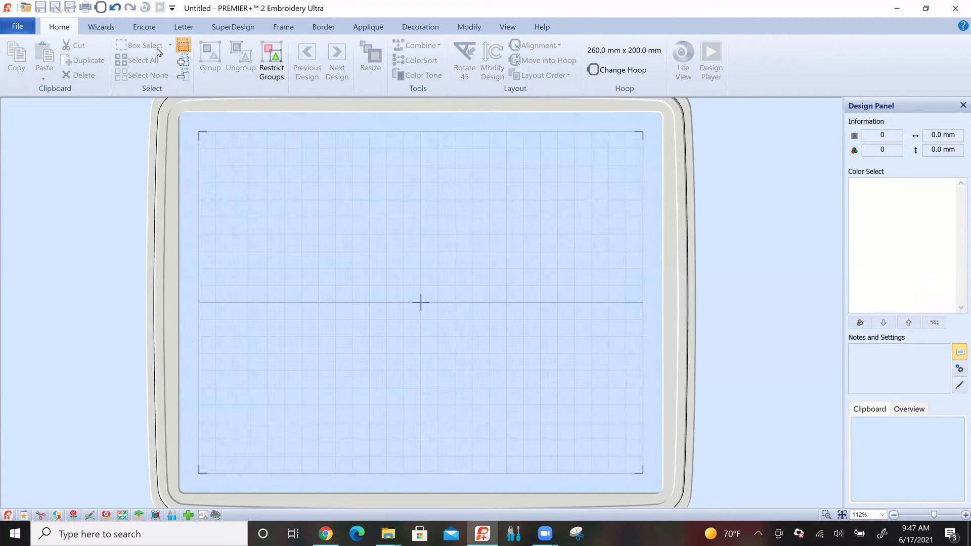
click(273, 63)
click(270, 71)
mouse_move(24, 518)
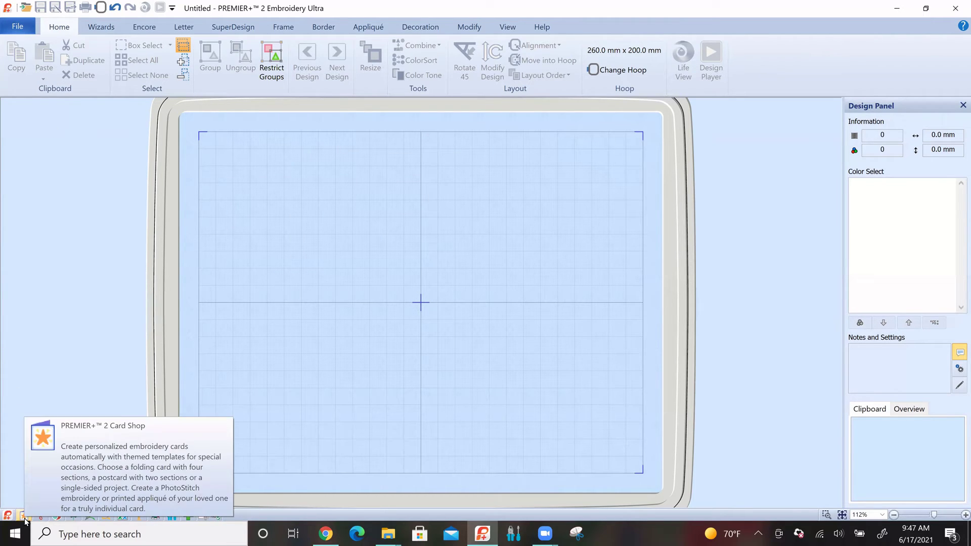
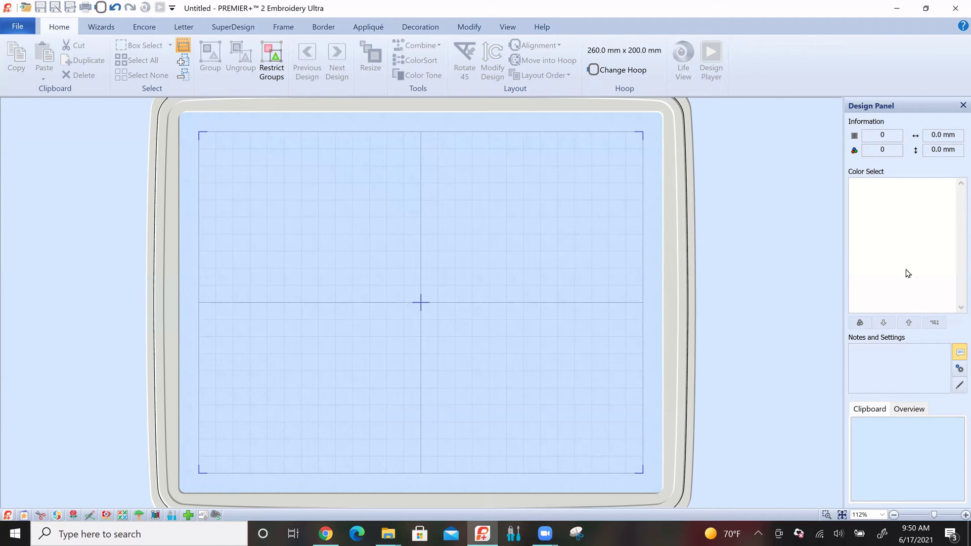
- In Hoop Selection, browse the hoop groups and keep the Universal group
click(890, 357)
click(623, 72)
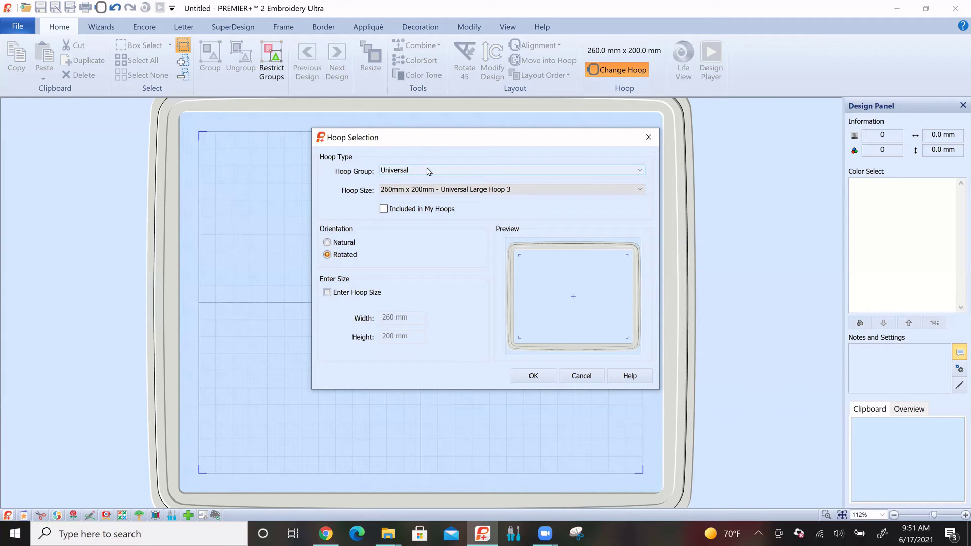
click(641, 171)
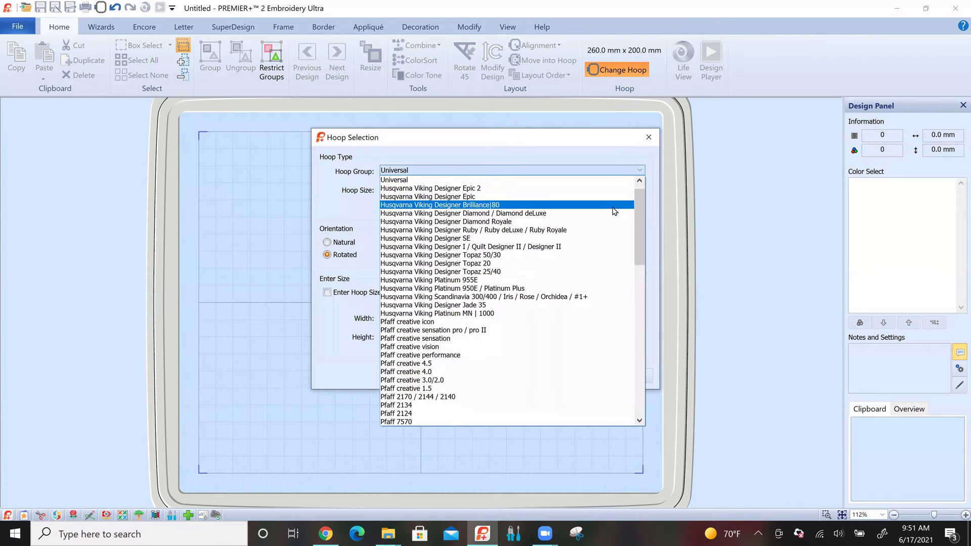
scroll(614, 211, down, 1)
scroll(614, 212, down, 10)
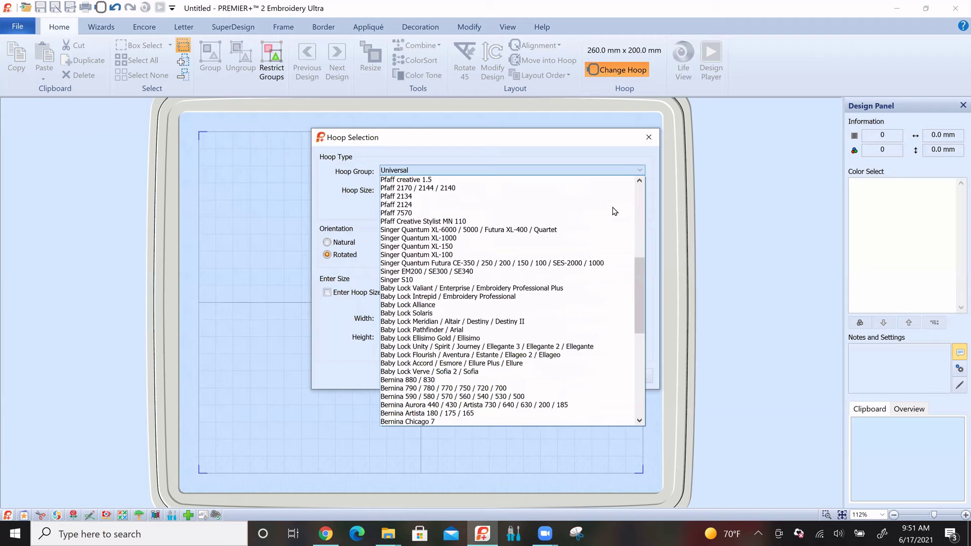
scroll(614, 212, down, 2)
scroll(615, 212, up, 10)
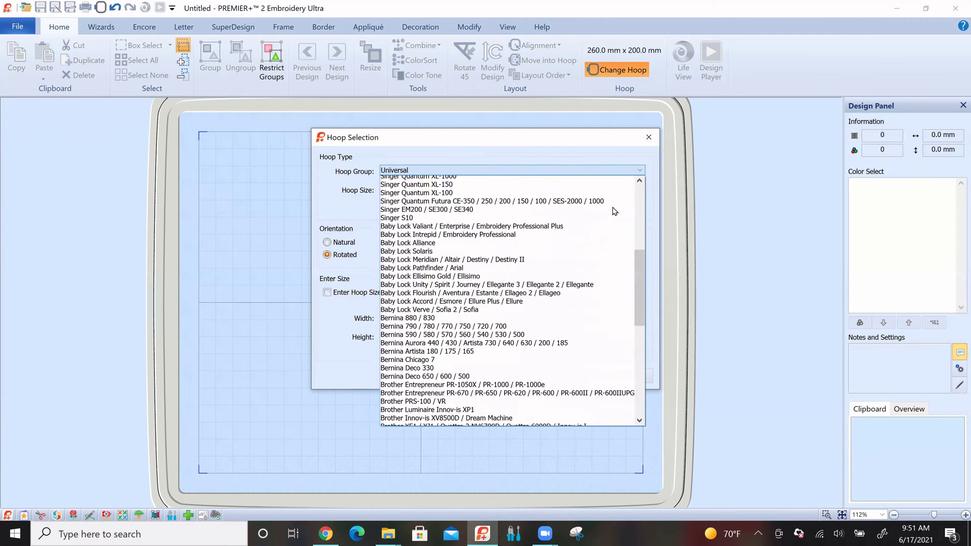
scroll(615, 211, up, 3)
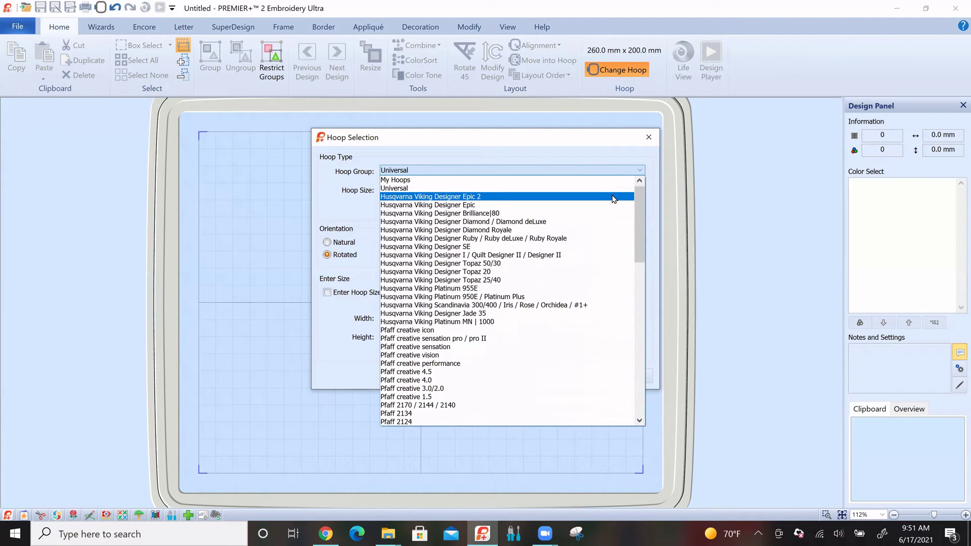
click(421, 191)
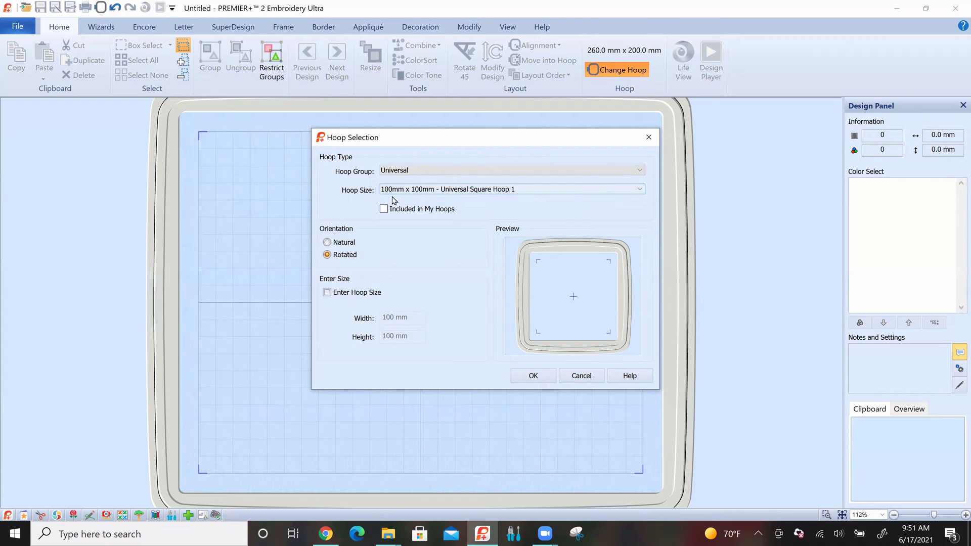
- Choose 240mm x 150mm Universal Large Hoop 2 in Natural orientation and apply it
click(641, 191)
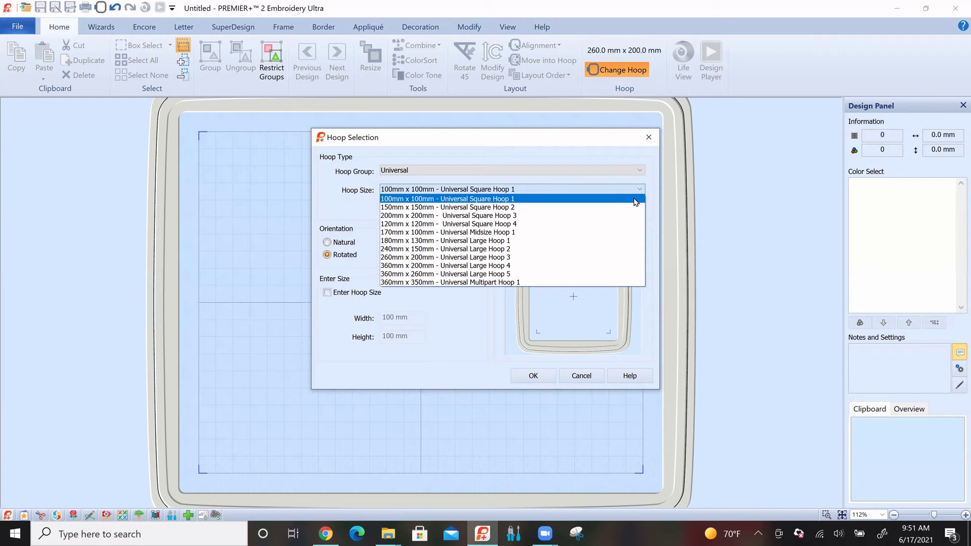
click(494, 253)
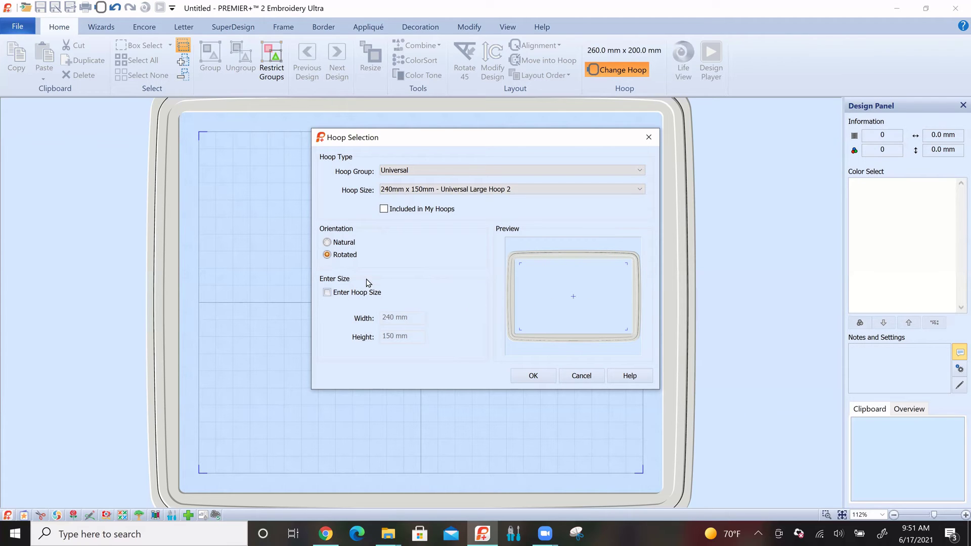
click(328, 243)
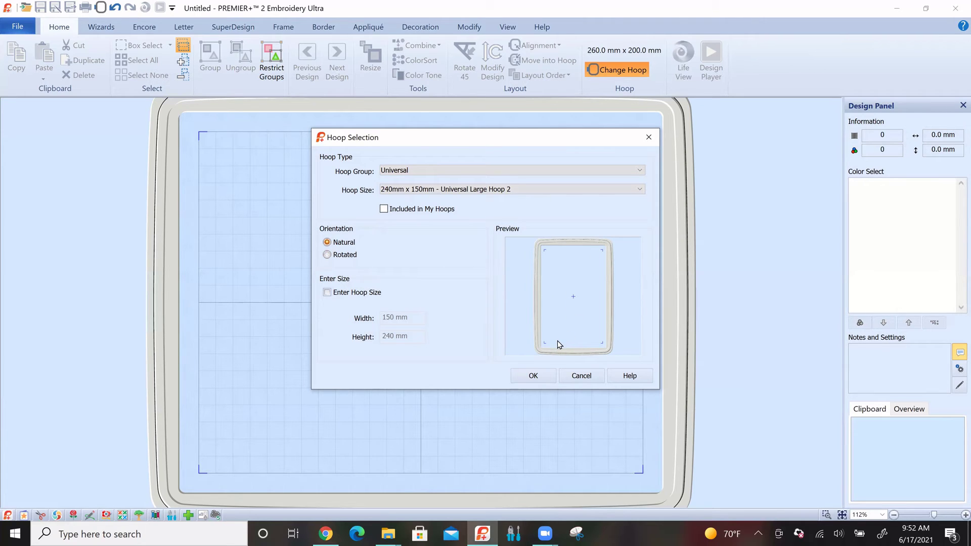
click(533, 377)
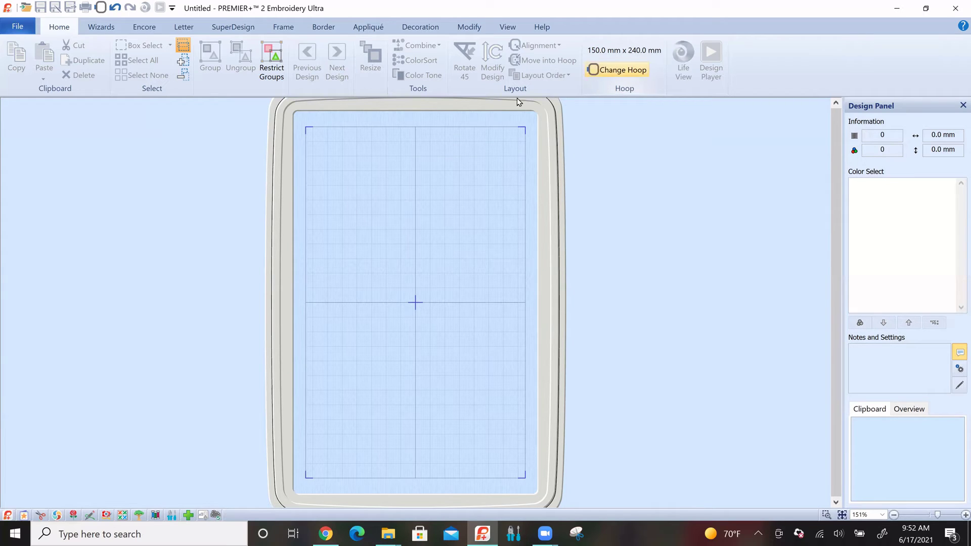
- Start an Insert and browse This PC > Documents > Premier+2, selecting the Samples folder
click(25, 9)
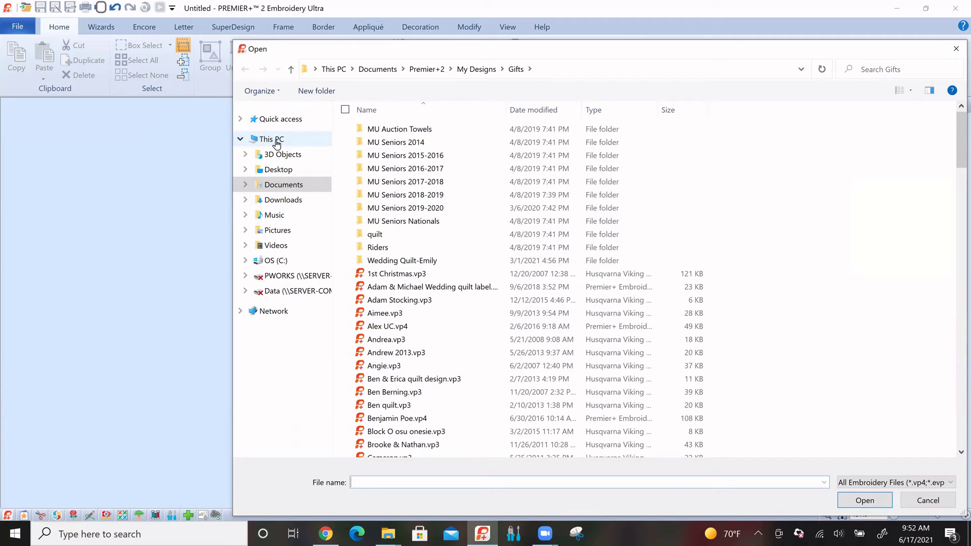
click(277, 142)
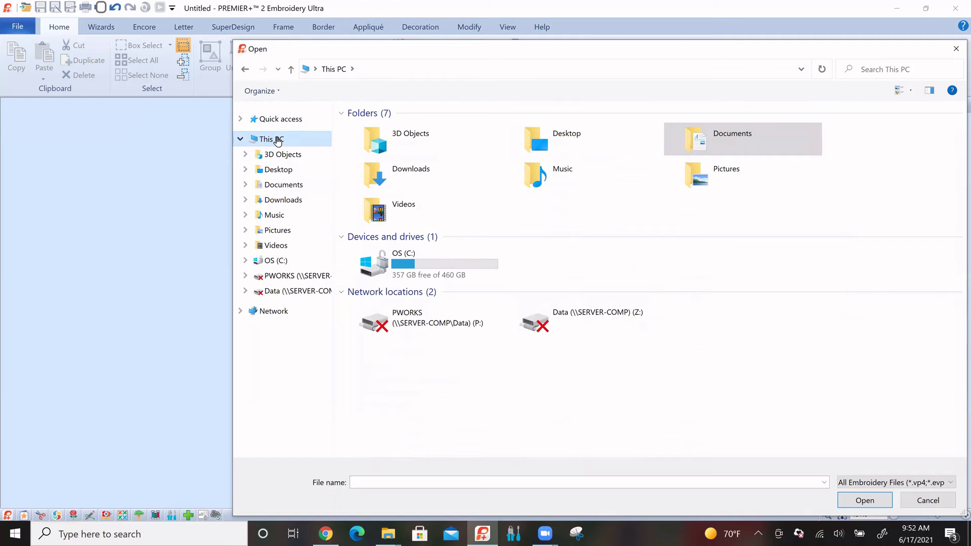
click(740, 138)
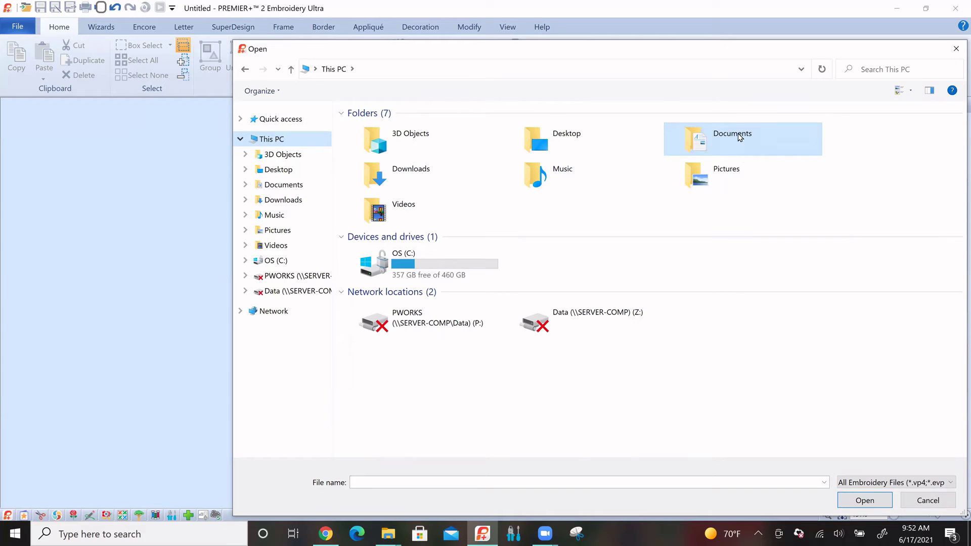
double_click(741, 138)
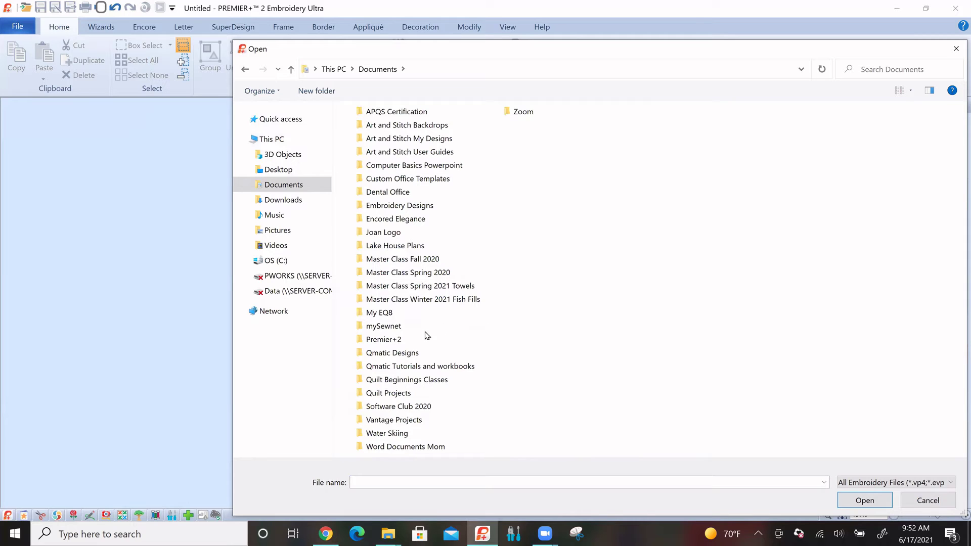
double_click(386, 340)
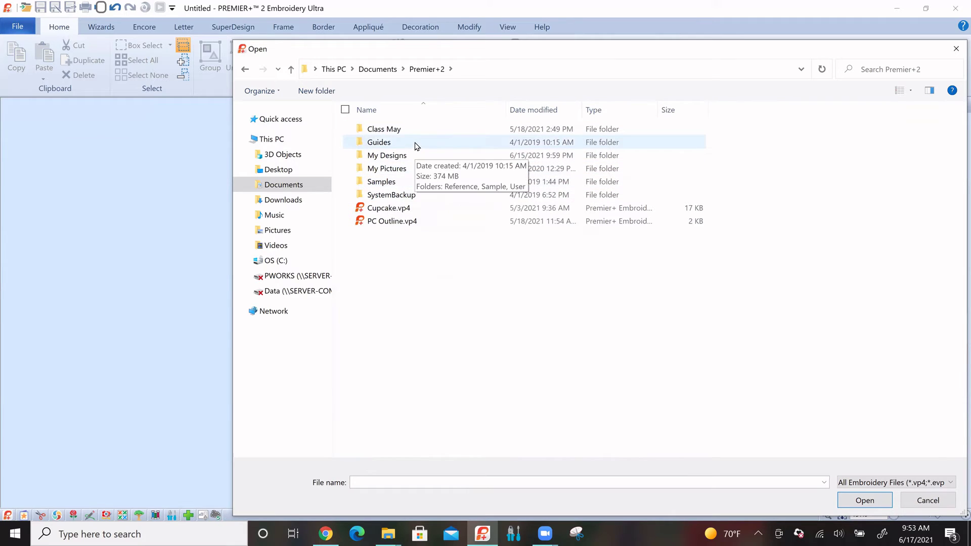
click(387, 183)
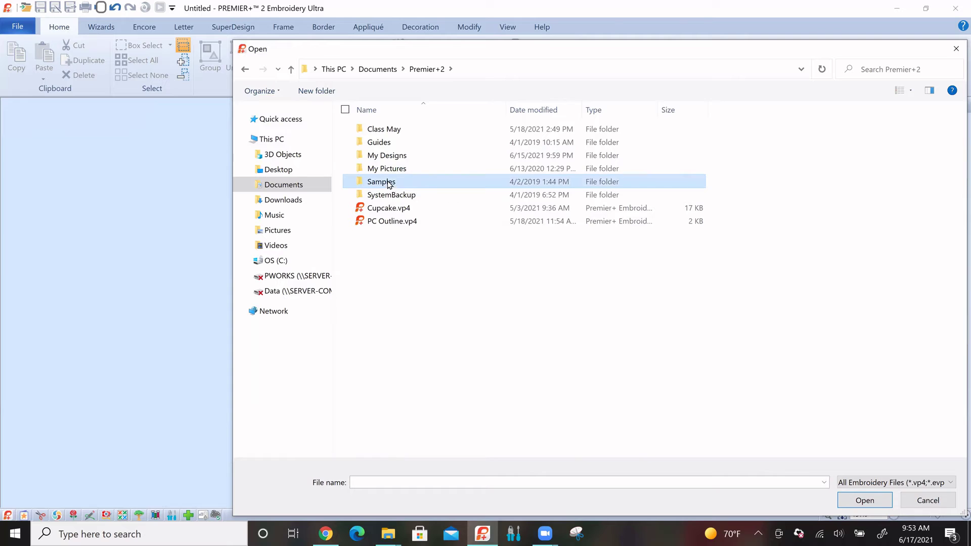
- Navigate into Samples > Premier+2Emb > Stitch2 > Butterflies and Bugs
click(865, 501)
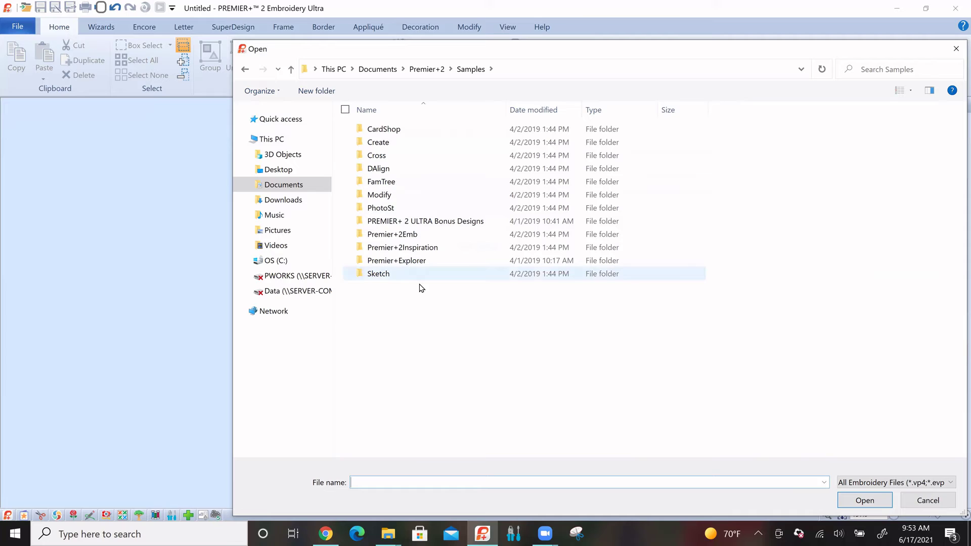
double_click(421, 235)
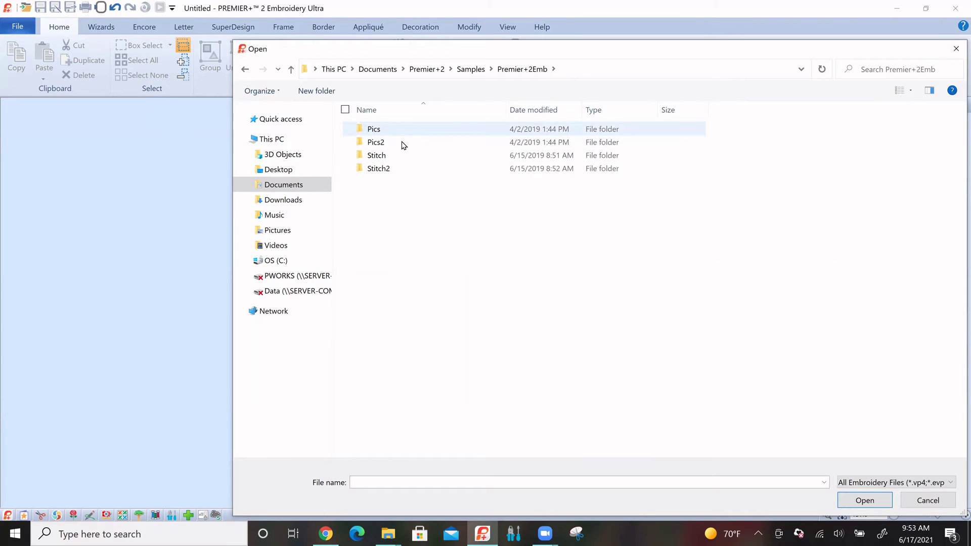
mouse_move(404, 144)
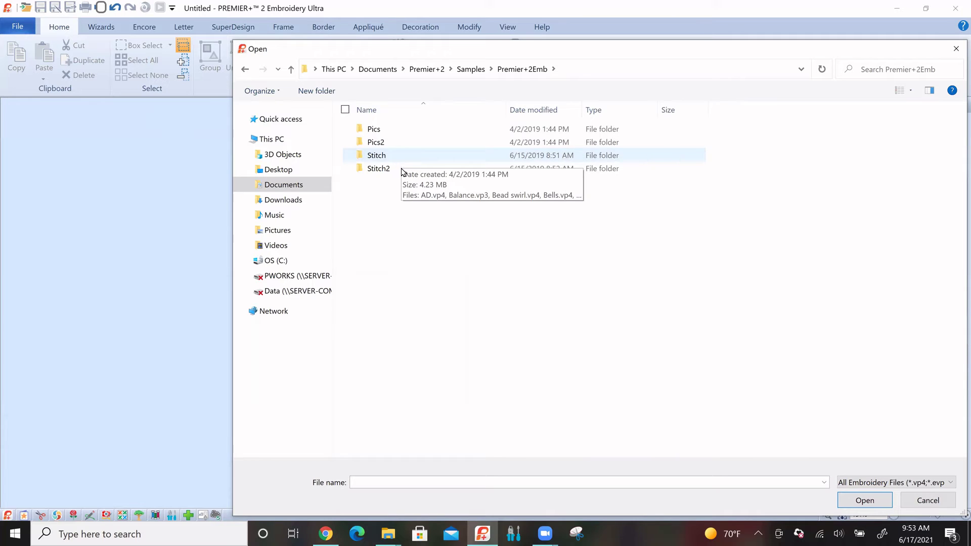
mouse_move(403, 173)
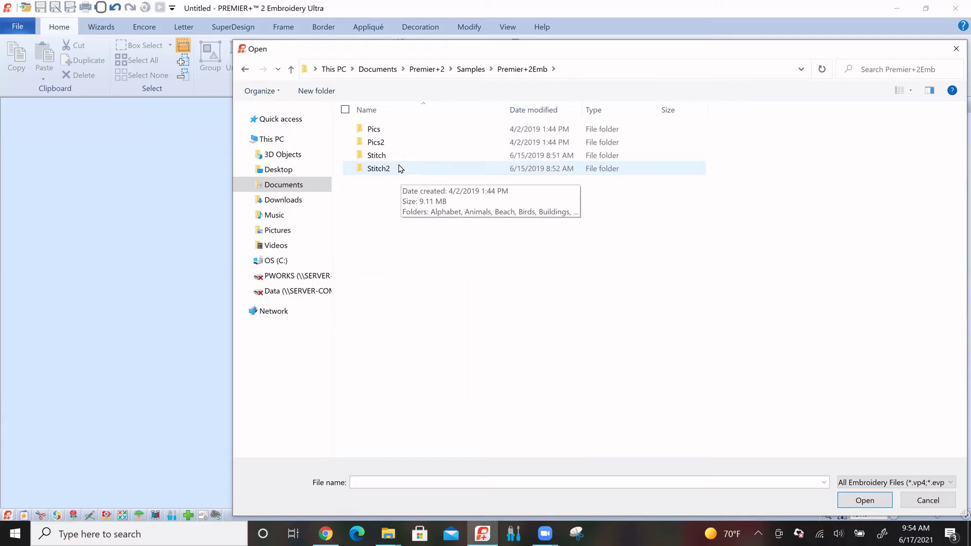
double_click(401, 170)
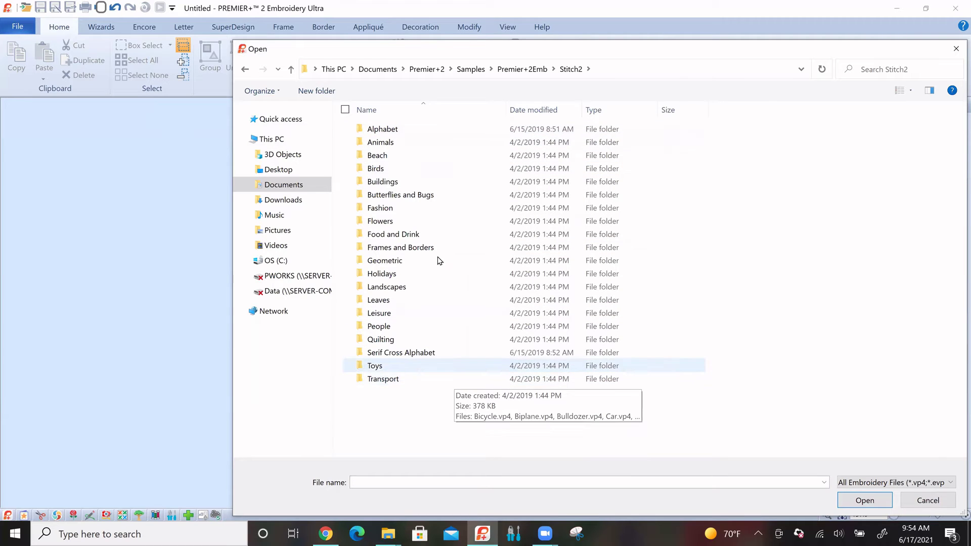
double_click(428, 196)
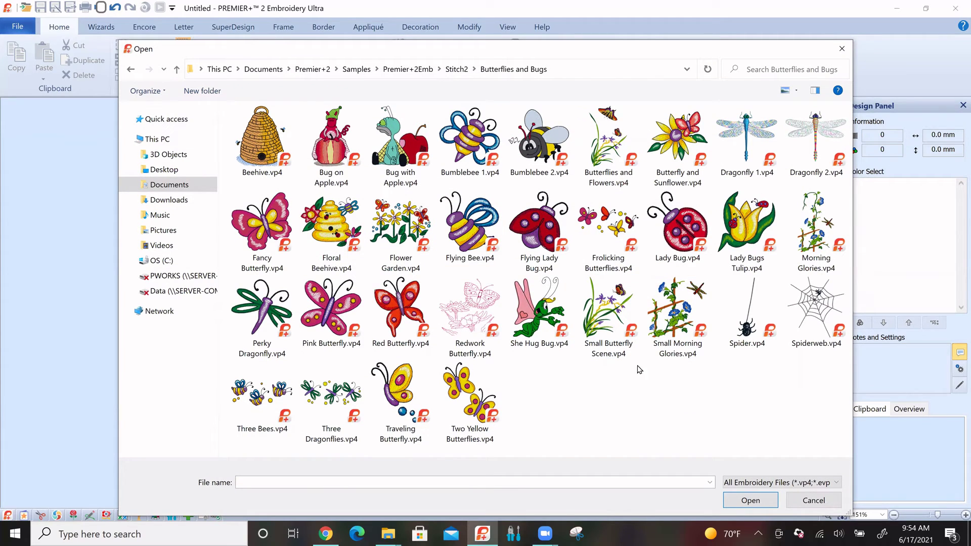
- Switch the file view to List and back to Large icons, then insert Lady Bug.vp4
click(798, 94)
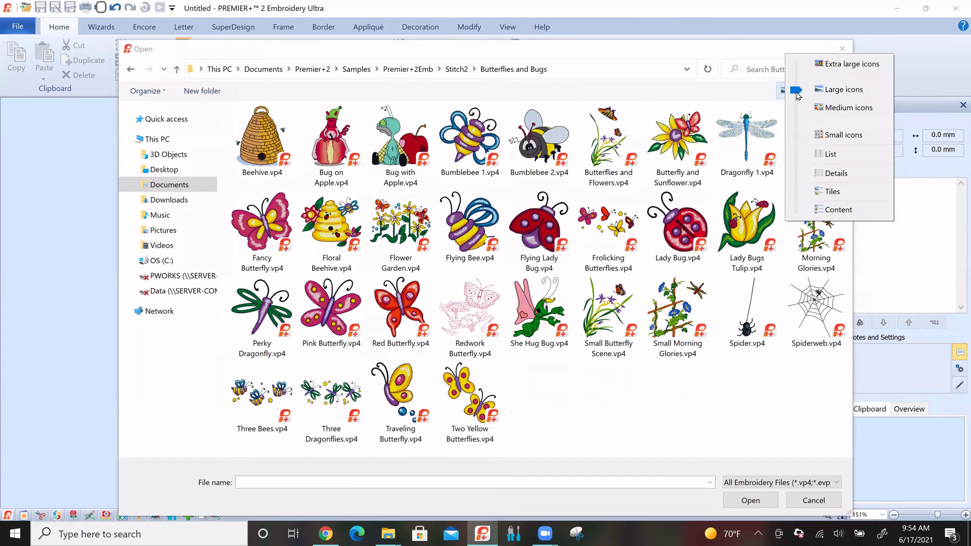
click(832, 154)
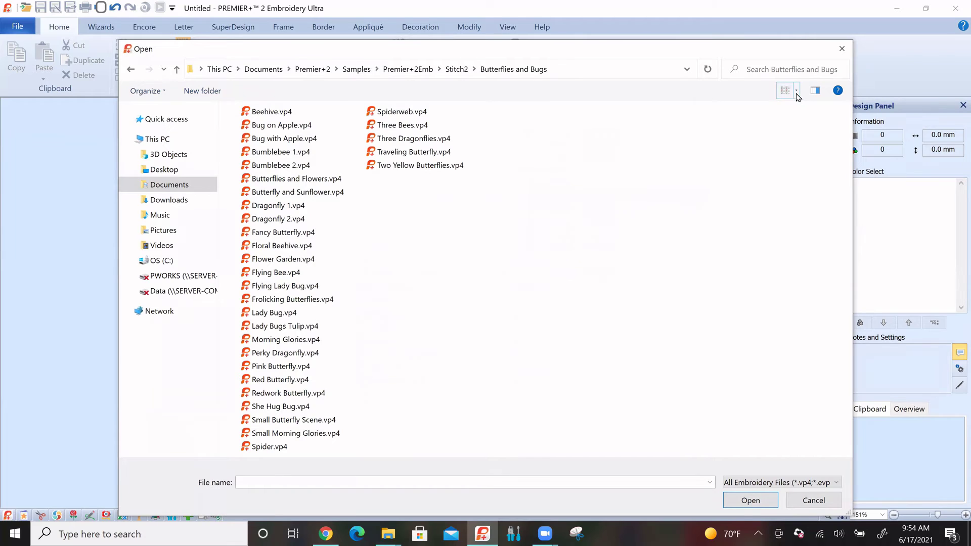
click(797, 95)
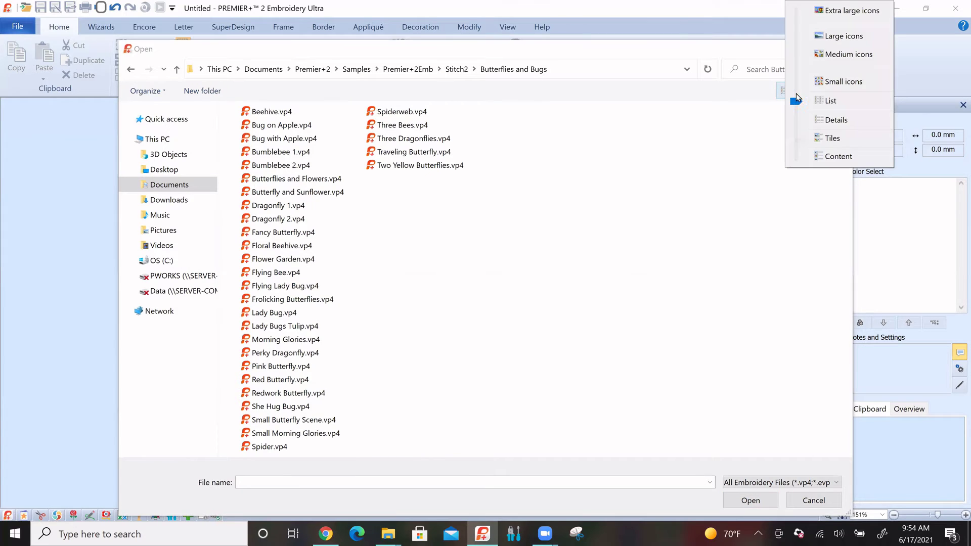
click(819, 36)
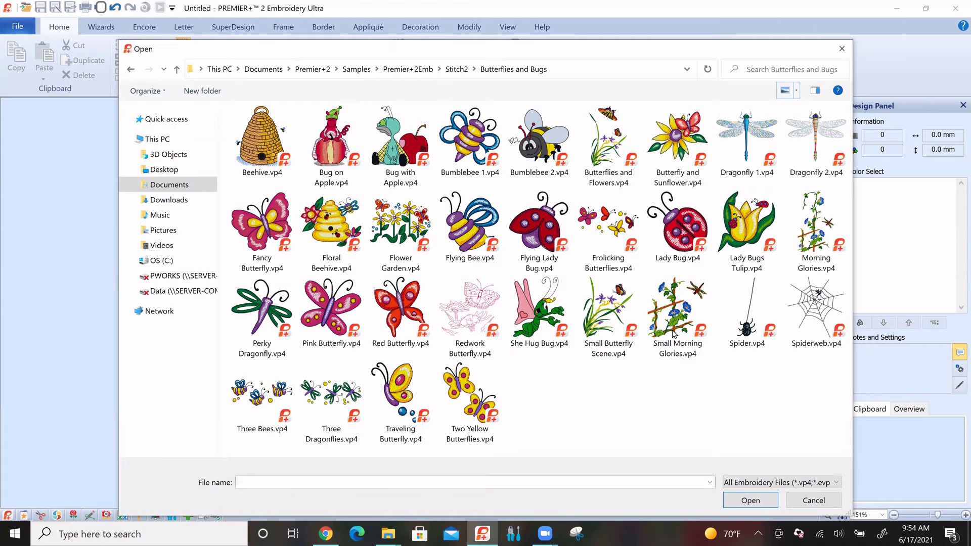
double_click(686, 241)
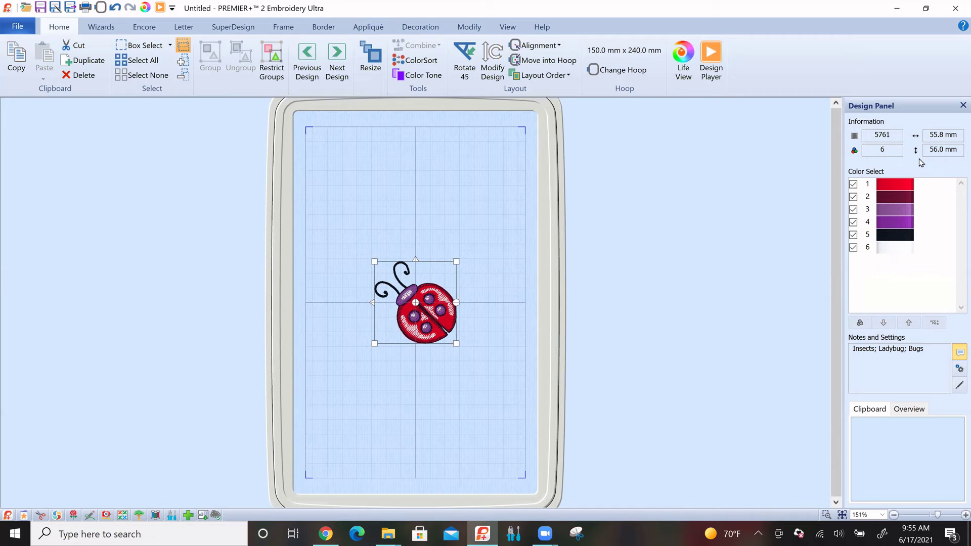
- Drag the ladybug to sit left of the hoop centre, just above the horizontal centre line
mouse_move(955, 134)
mouse_move(438, 279)
mouse_down()
mouse_move(364, 162)
mouse_move(416, 254)
mouse_move(440, 273)
mouse_up()
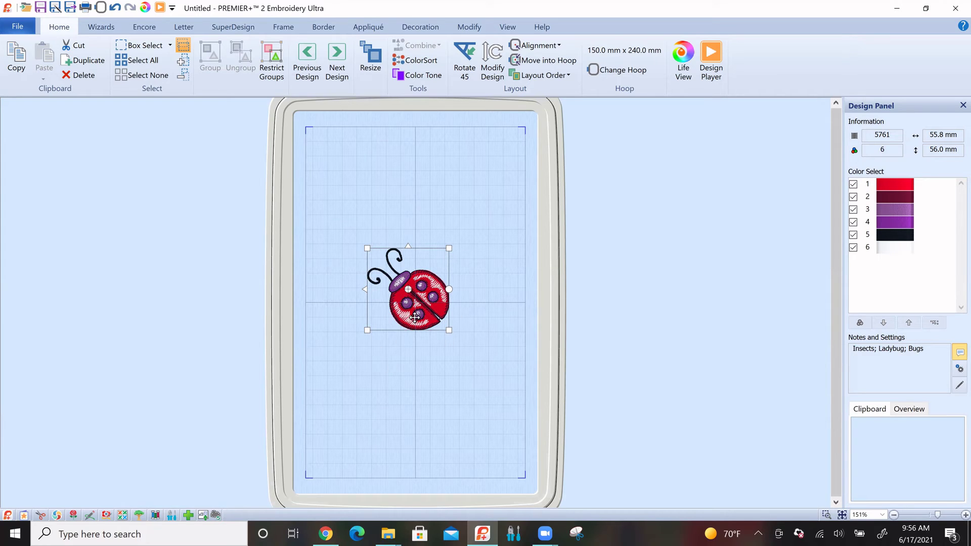
drag(414, 314, 335, 314)
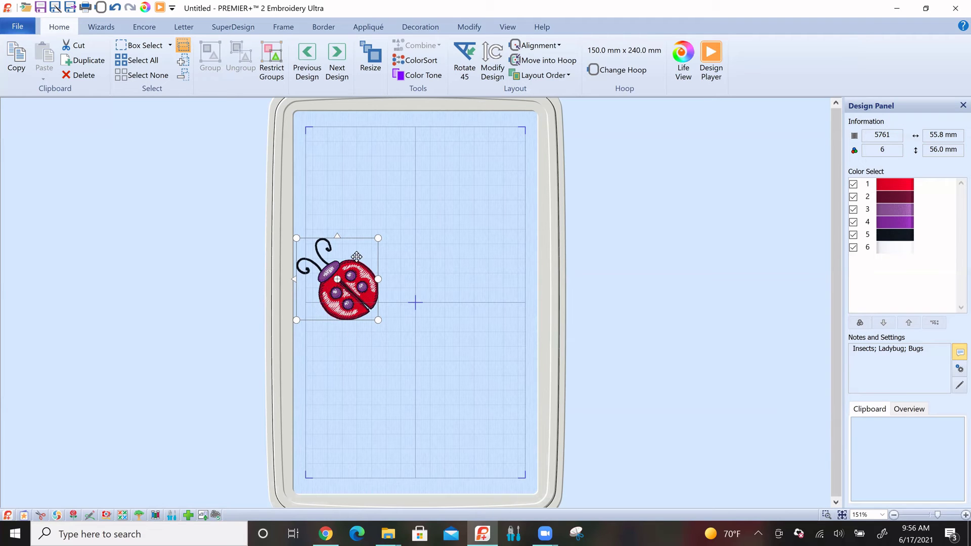
drag(374, 256, 402, 254)
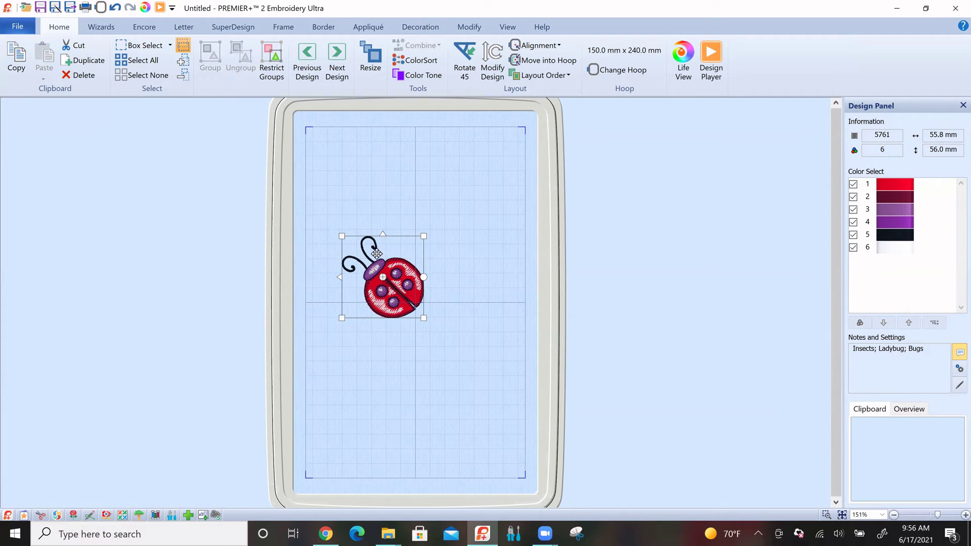
click(340, 277)
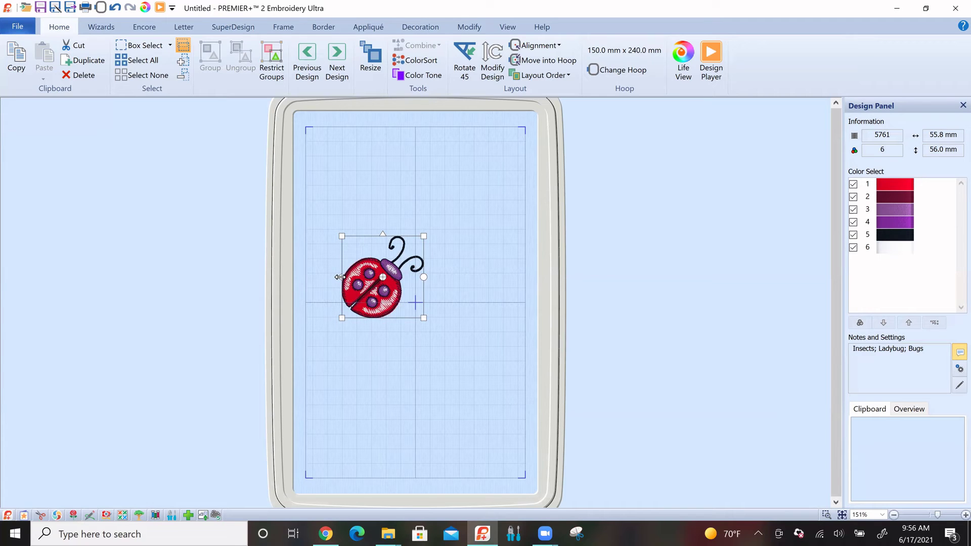
click(340, 278)
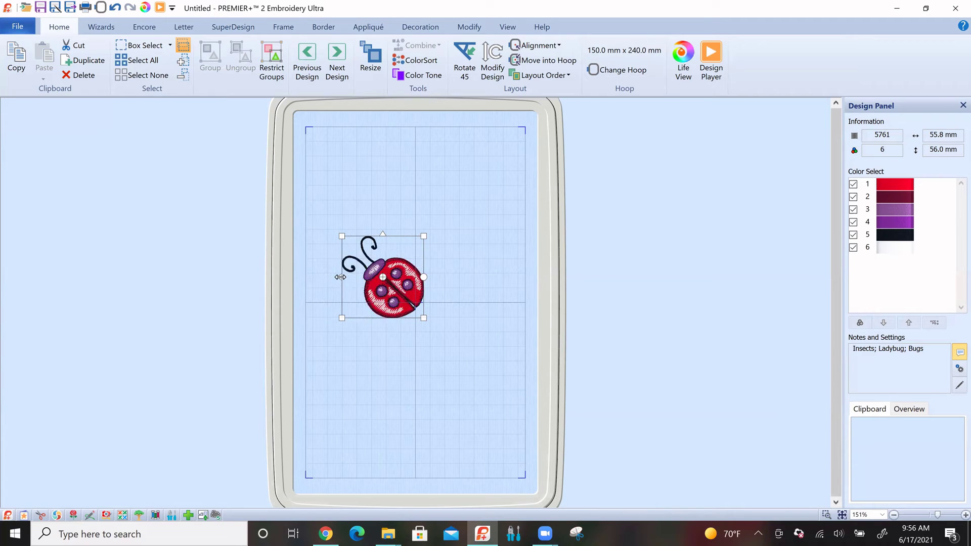
click(384, 234)
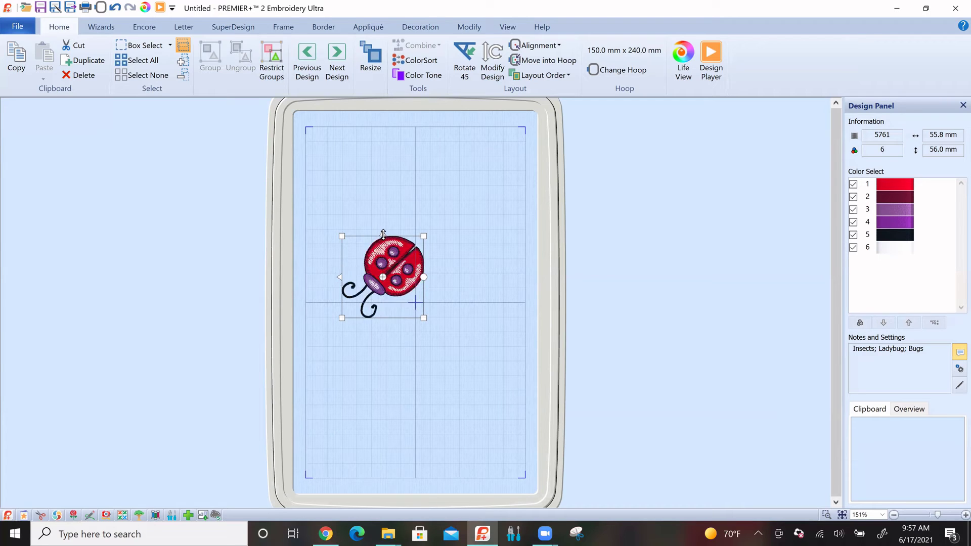
click(384, 234)
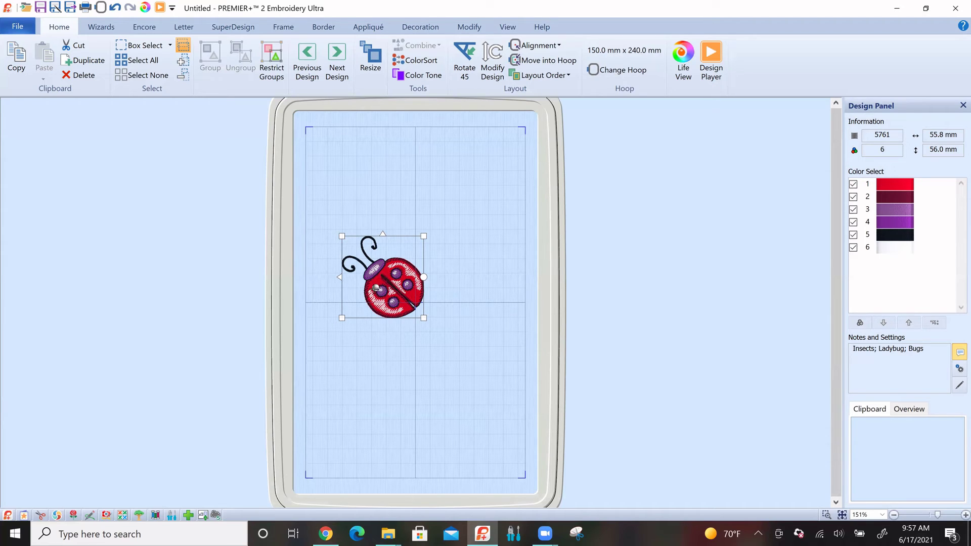
click(308, 330)
drag(427, 276, 434, 334)
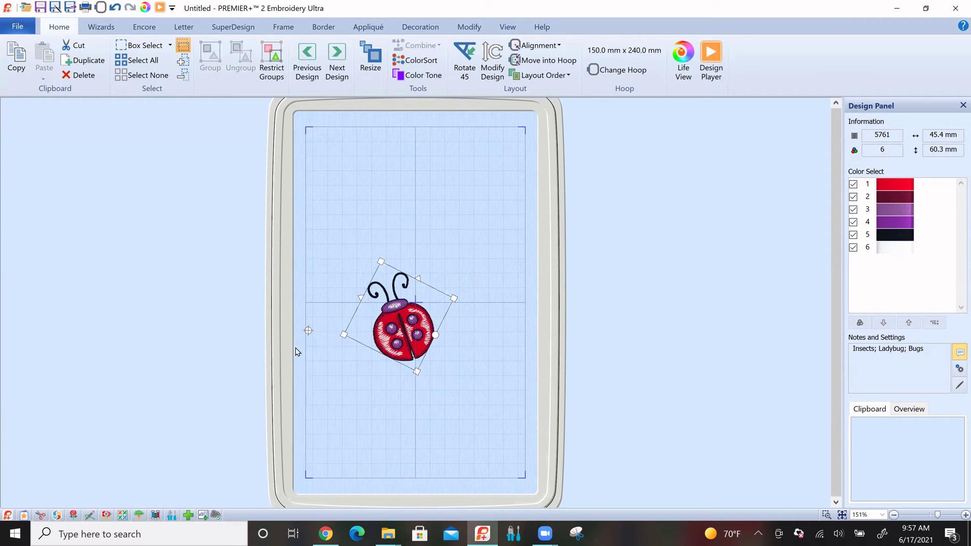
click(114, 9)
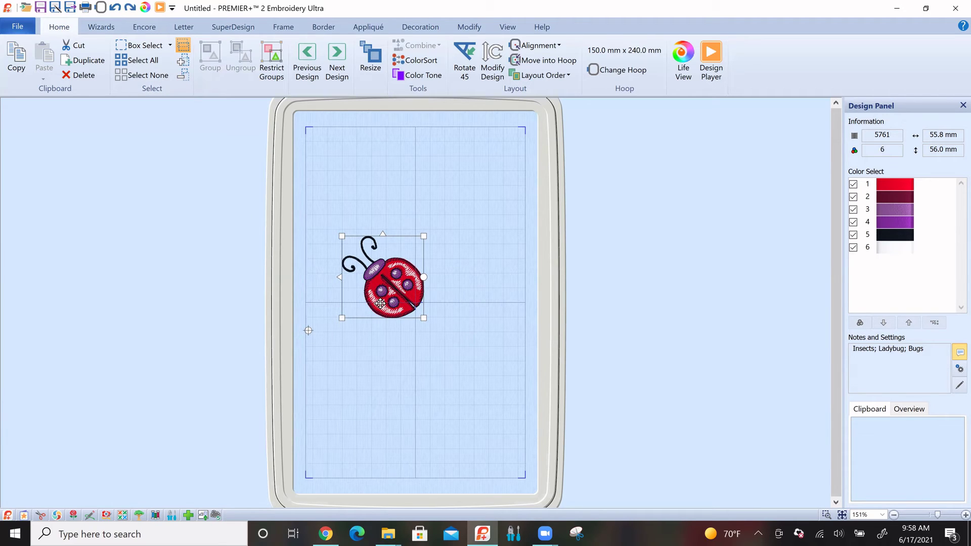
click(371, 350)
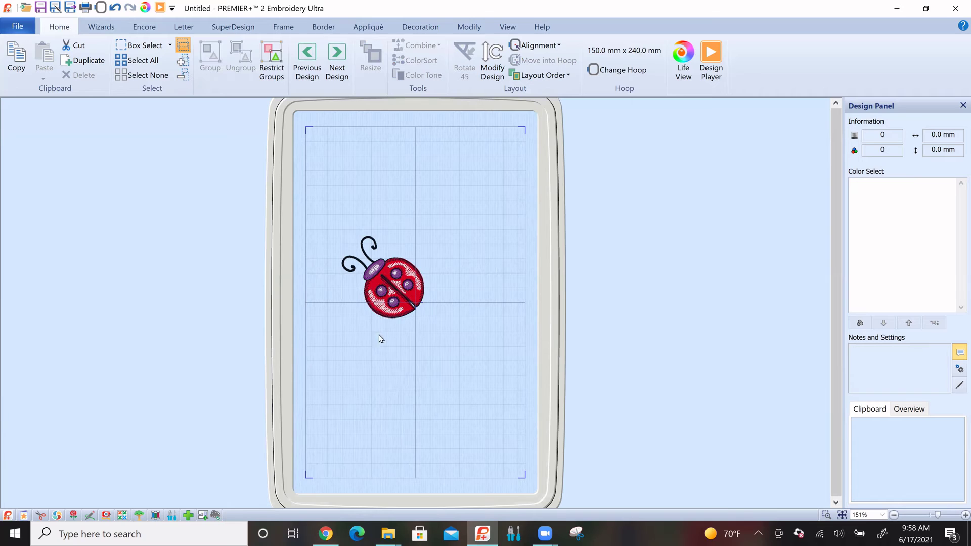
click(383, 301)
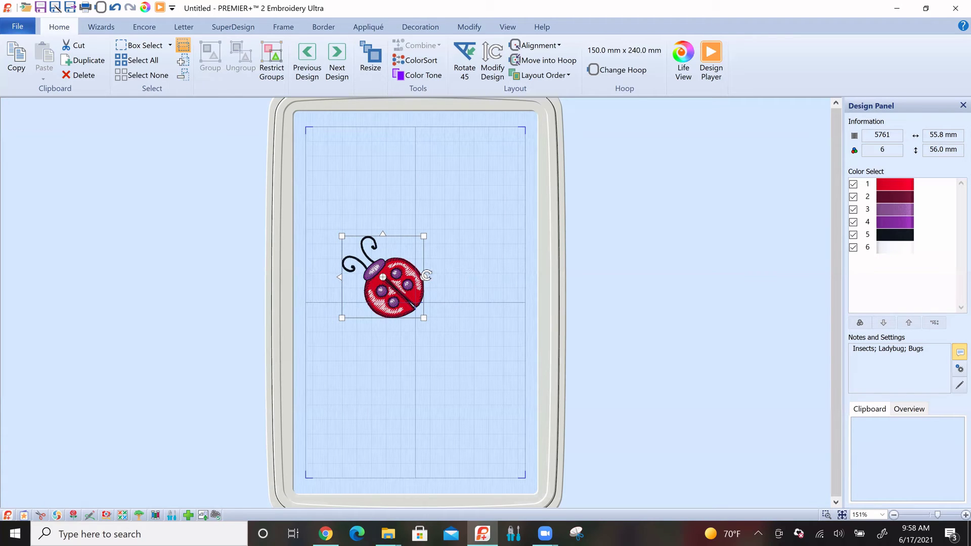
- Rotate the ladybug clockwise, then back to a slight counter-clockwise tilt (59.0 x 52.0 mm)
drag(426, 275, 387, 326)
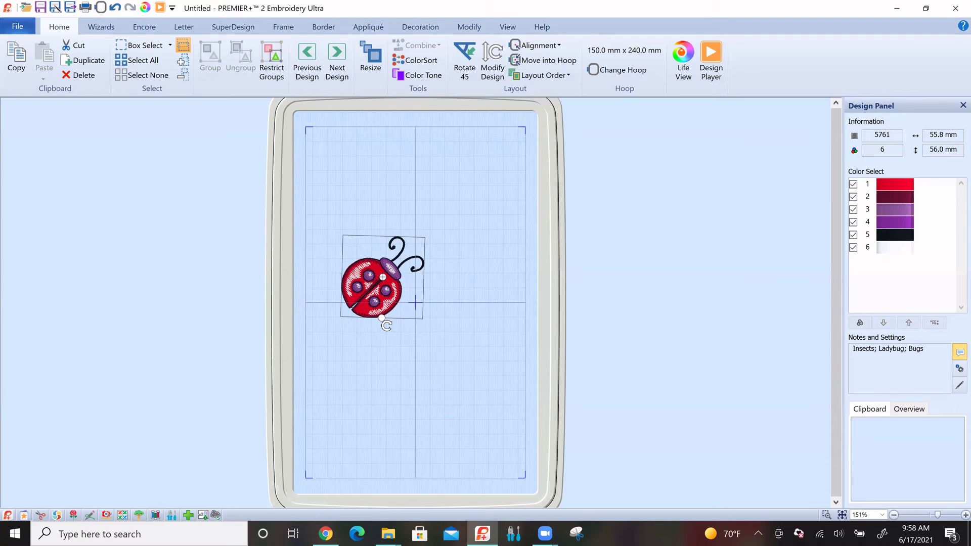
drag(387, 325, 422, 269)
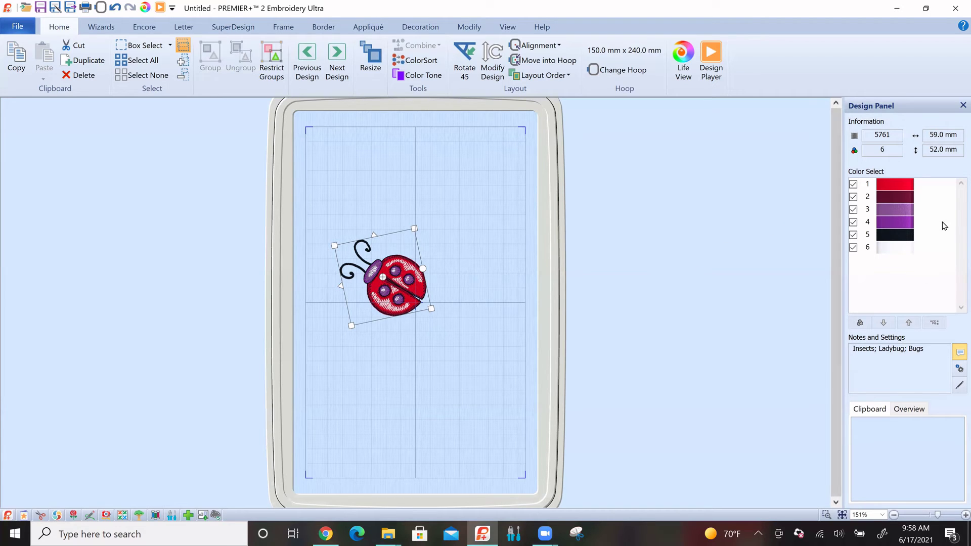
- Check colour 1 in Color Select, then open Color Selection for colour 3, purple 2424 Cachet
click(939, 190)
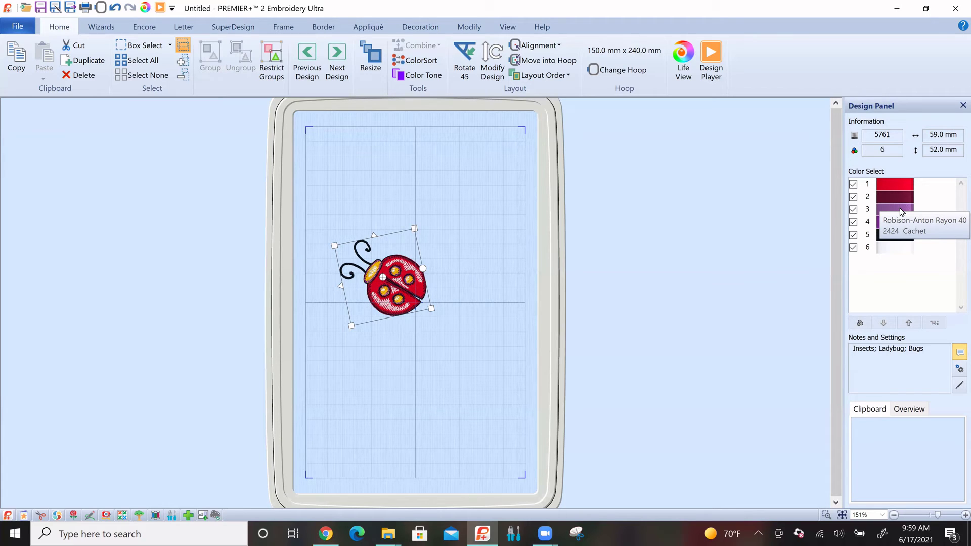
click(900, 209)
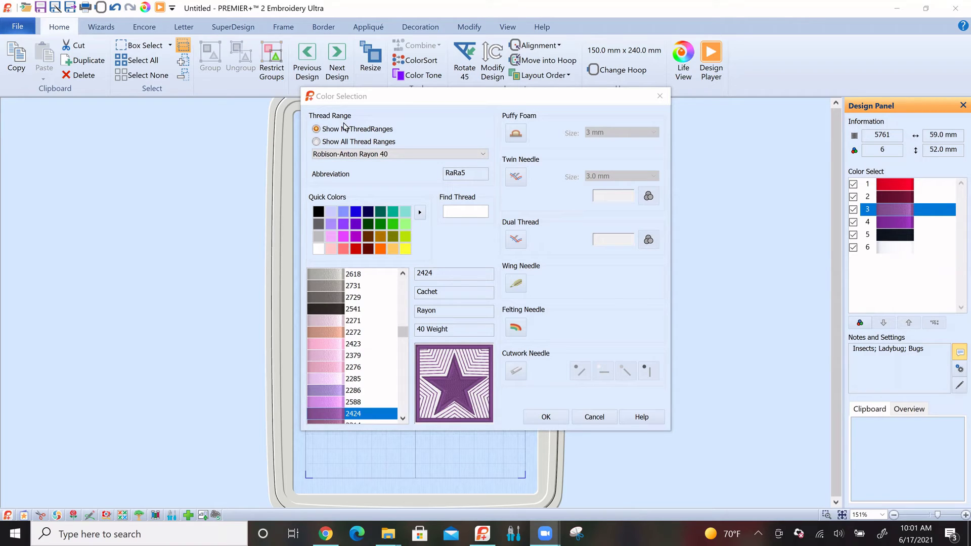
- Browse the thread ranges and keep Robison-Anton Rayon 40
click(484, 155)
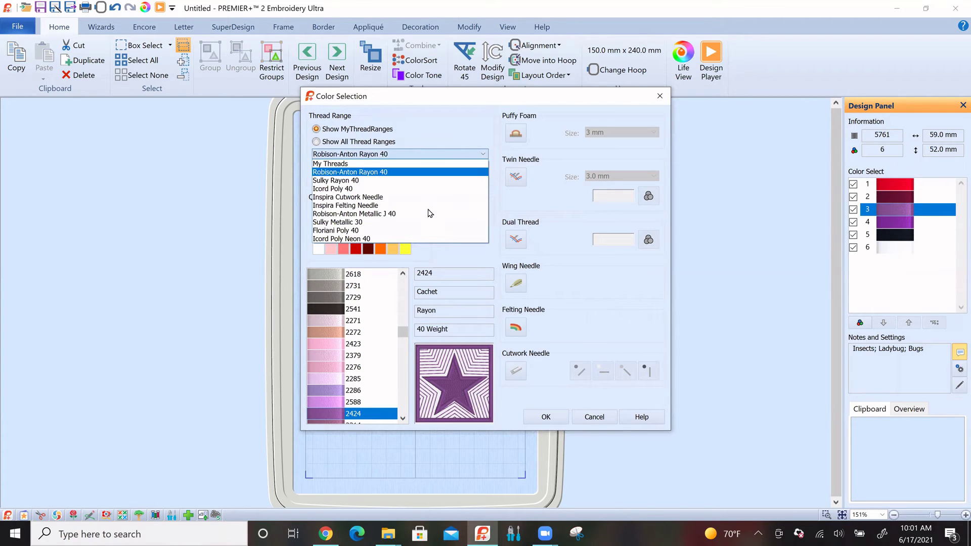
click(484, 154)
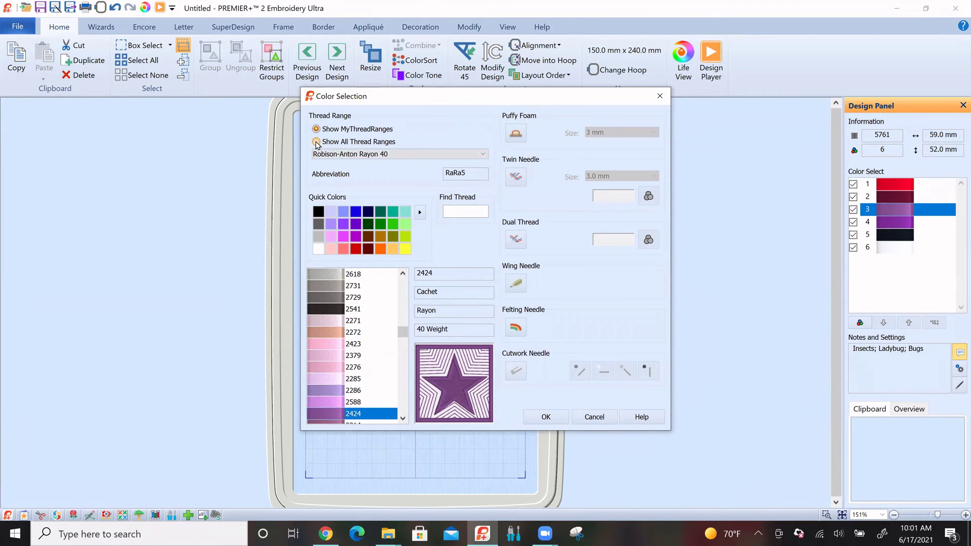
click(483, 154)
scroll(458, 193, down, 8)
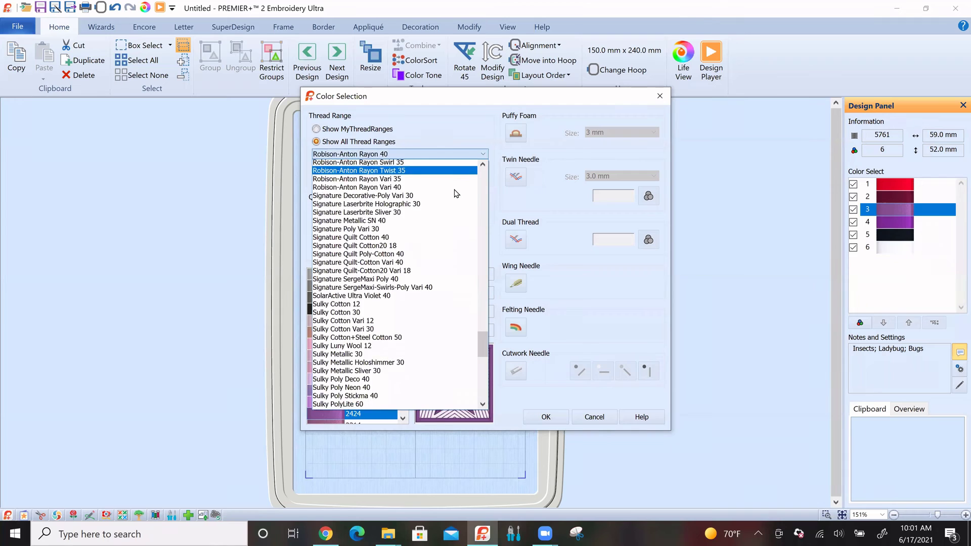
scroll(456, 194, down, 9)
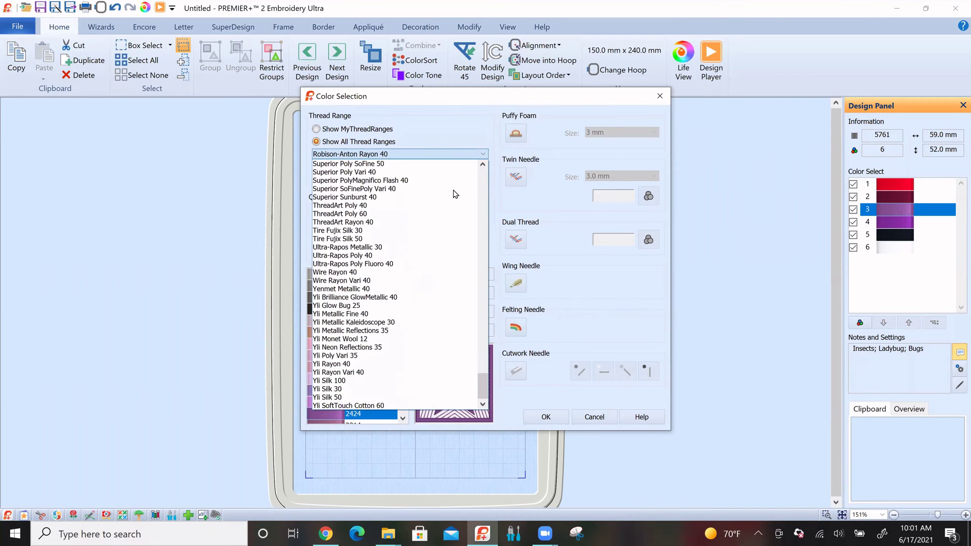
scroll(455, 194, up, 16)
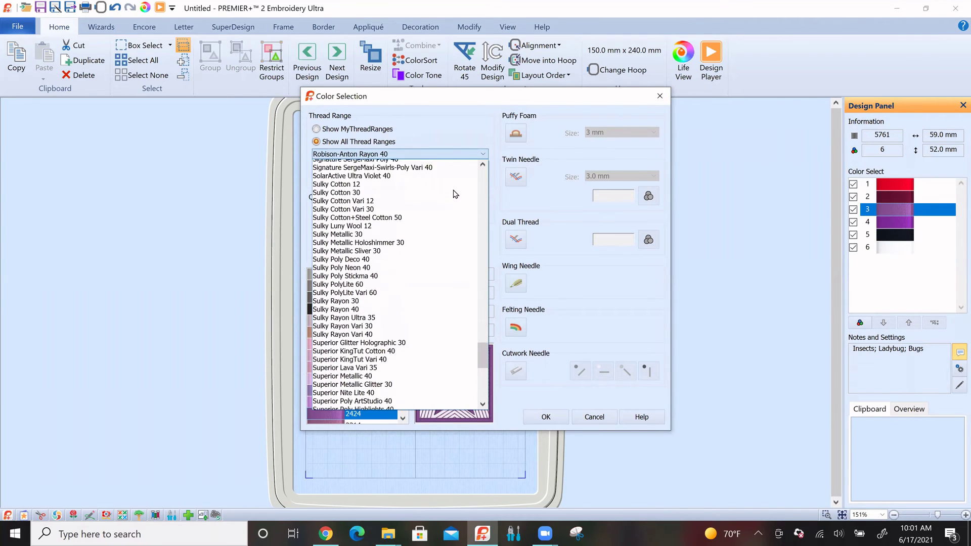
click(460, 155)
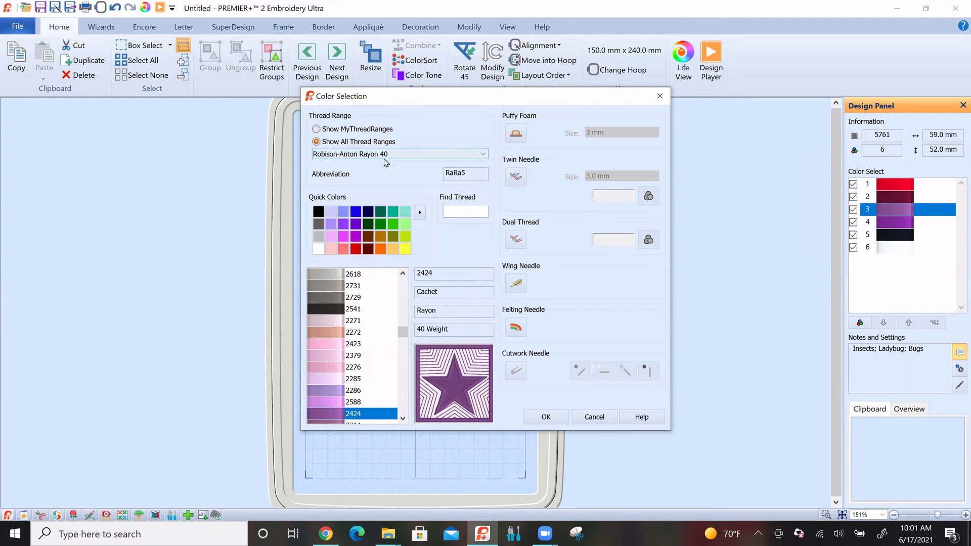
- From the magenta Quick Color, assign thread 2261 Ruby Glint to colour 3 and confirm
click(345, 236)
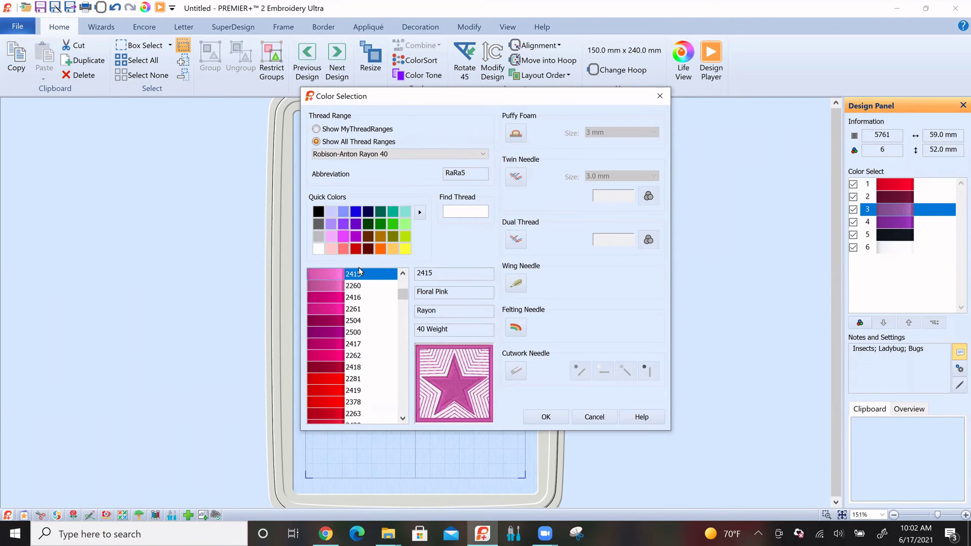
scroll(353, 323, up, 4)
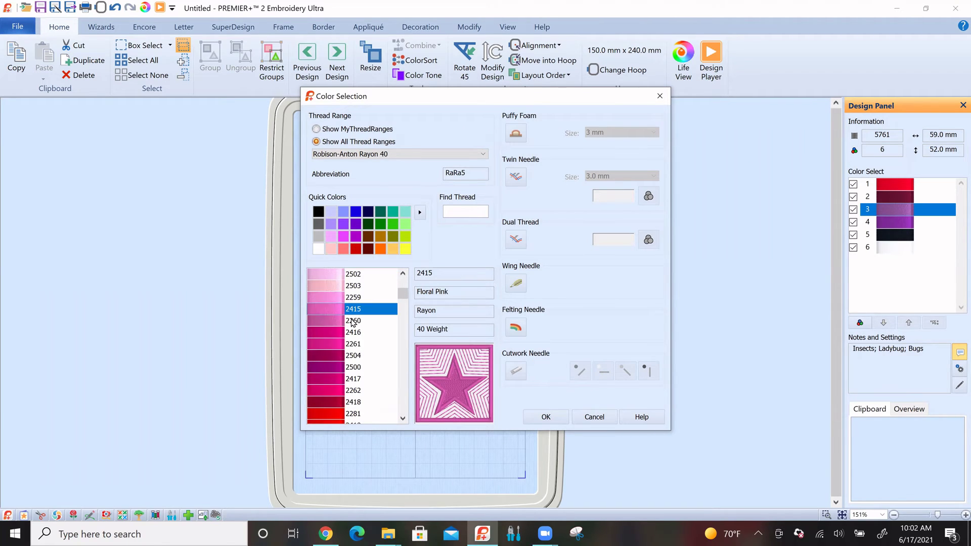
scroll(353, 323, down, 2)
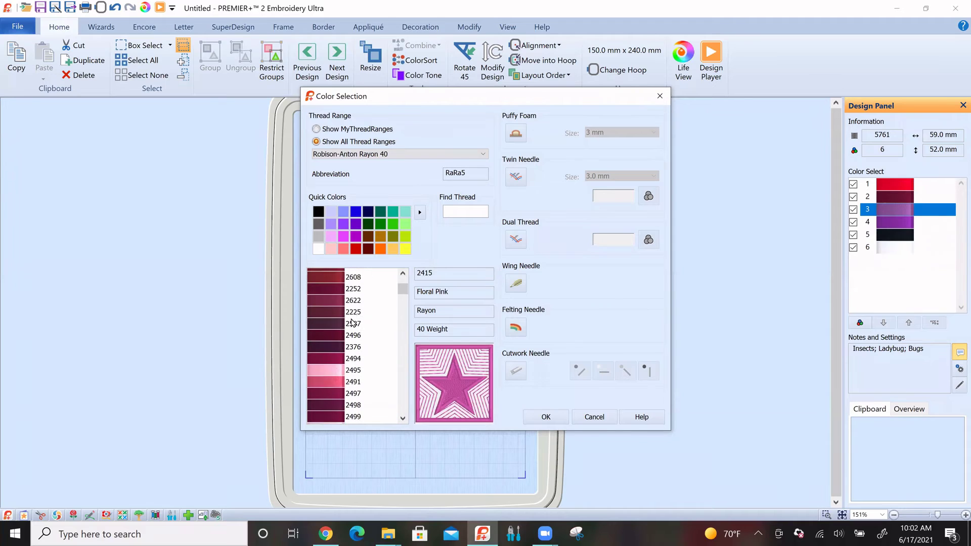
scroll(353, 323, down, 1)
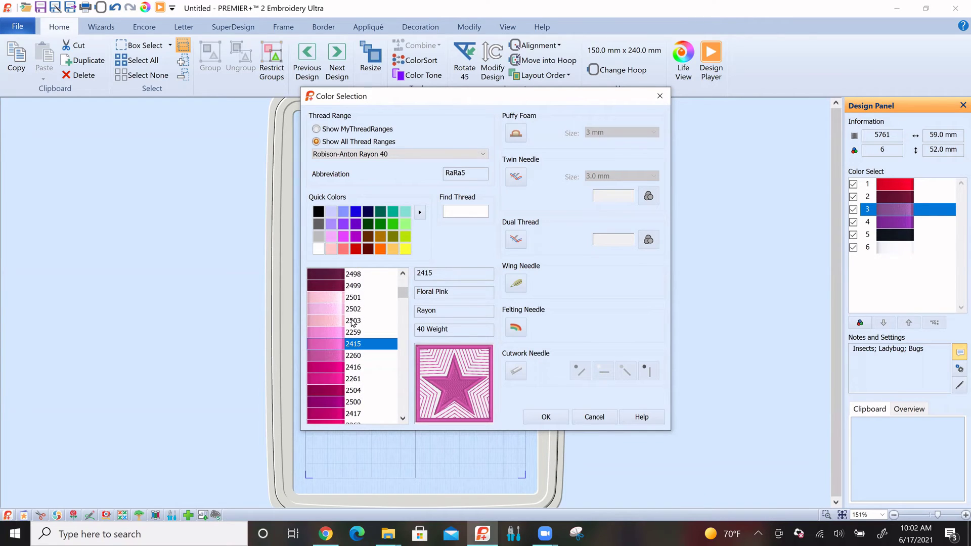
scroll(352, 322, down, 1)
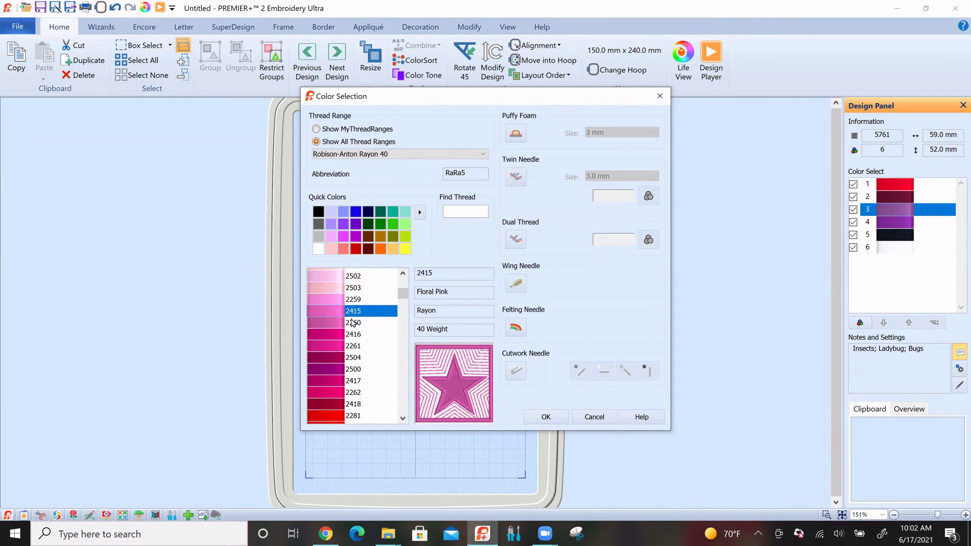
click(332, 344)
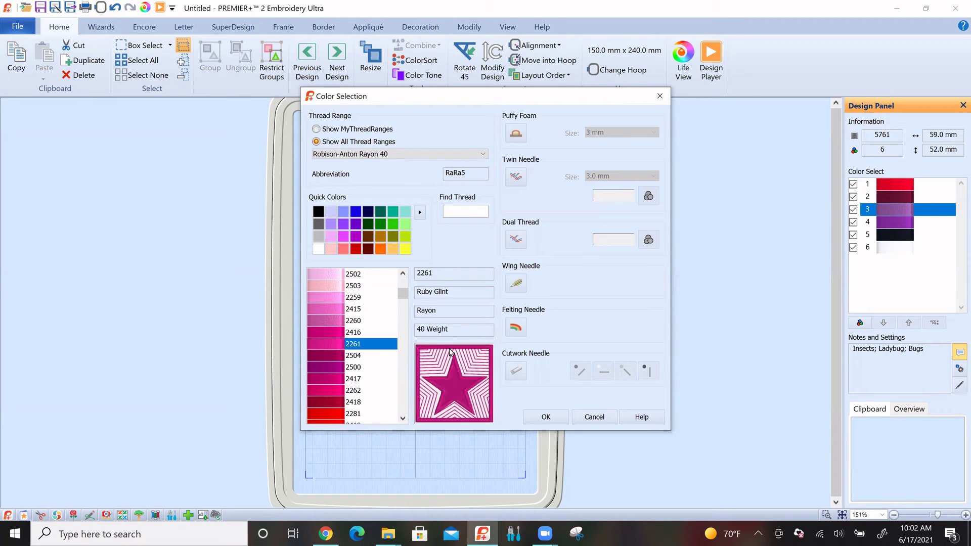
click(546, 419)
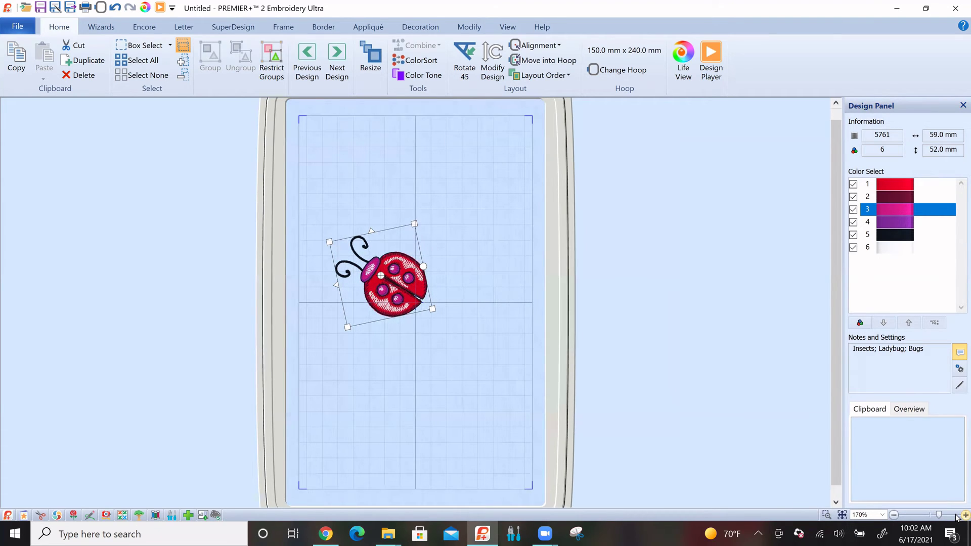
click(964, 515)
click(964, 515)
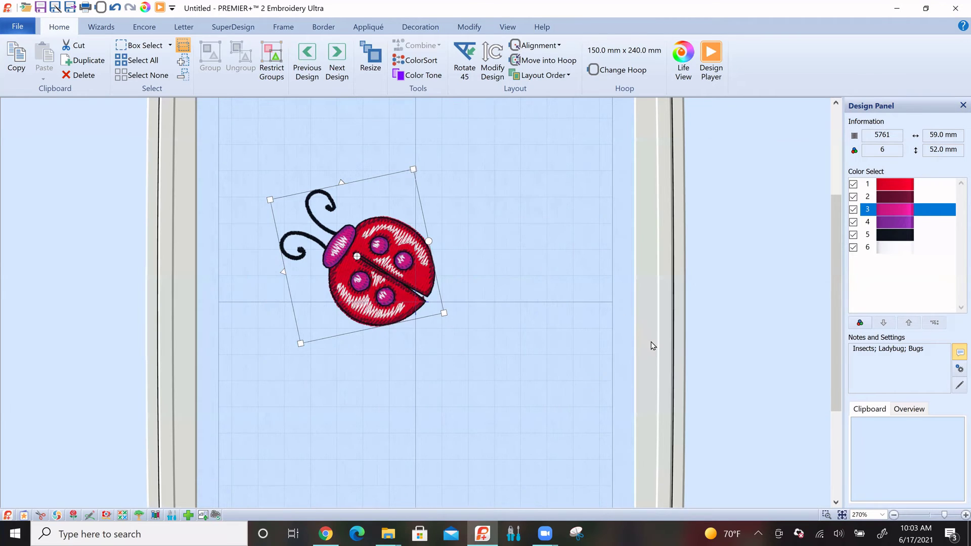
click(842, 517)
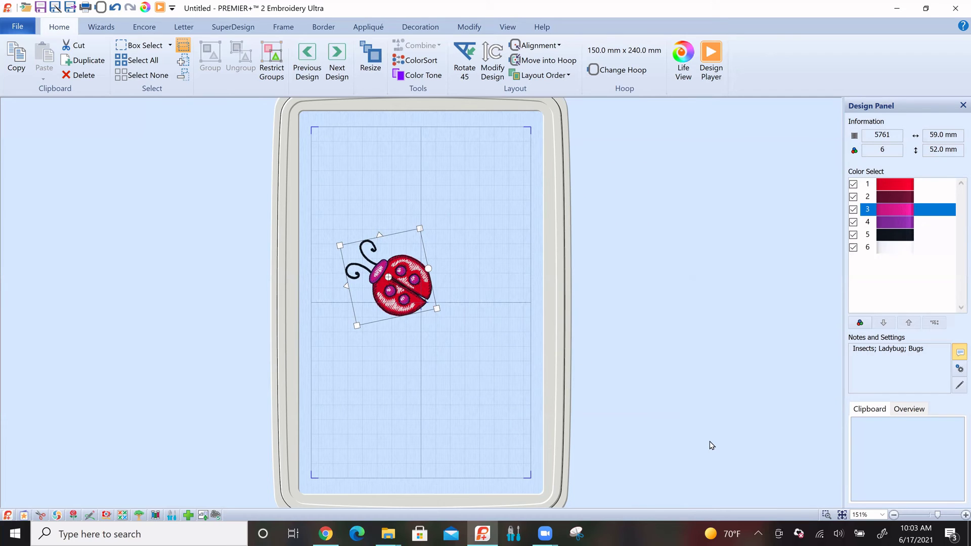
click(827, 515)
drag(317, 227, 449, 340)
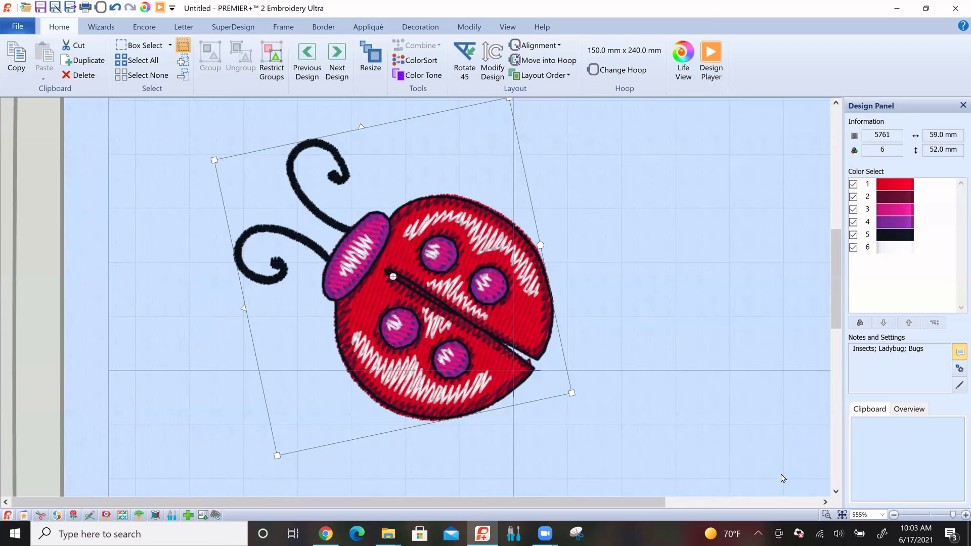
click(843, 515)
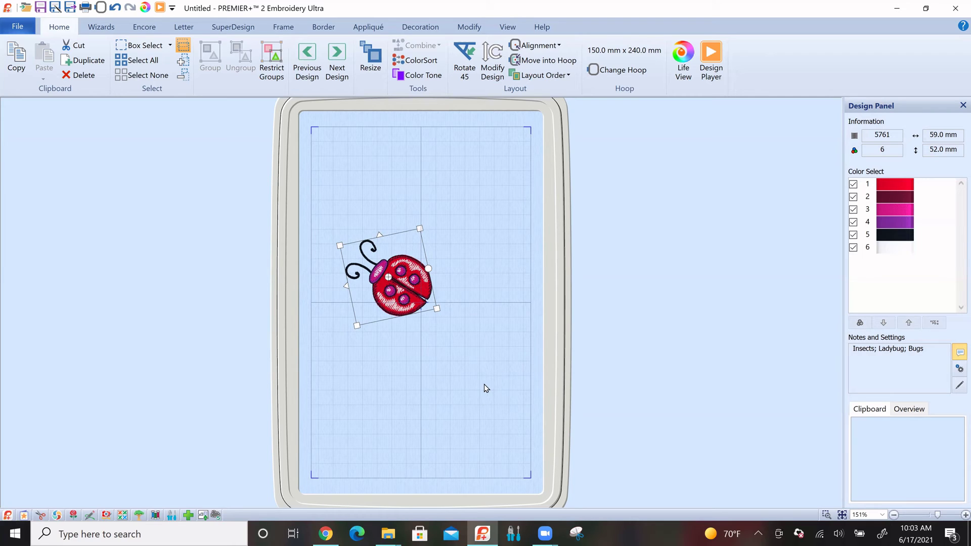
- Insert Bumblebee 2.vp4 from the Butterflies and Bugs folder into the hoop
click(26, 10)
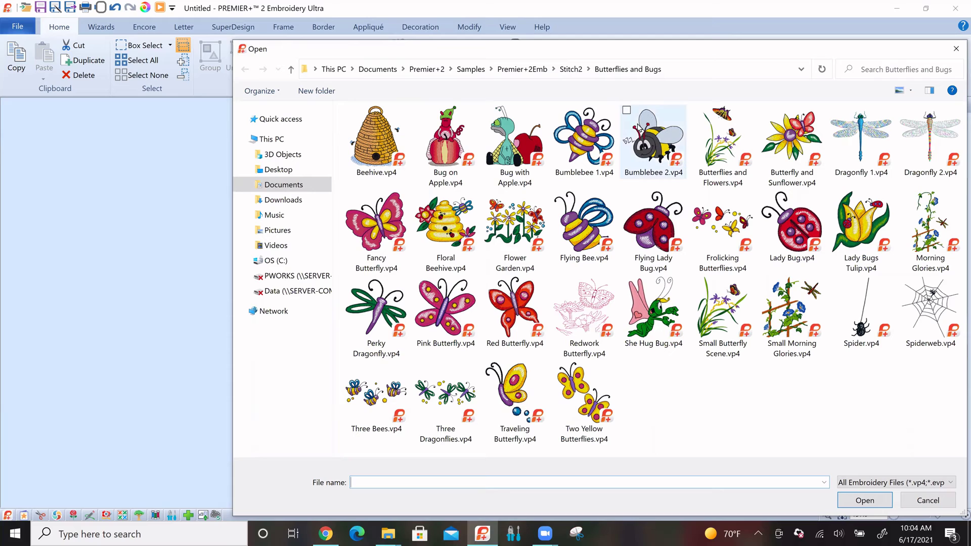
mouse_move(654, 152)
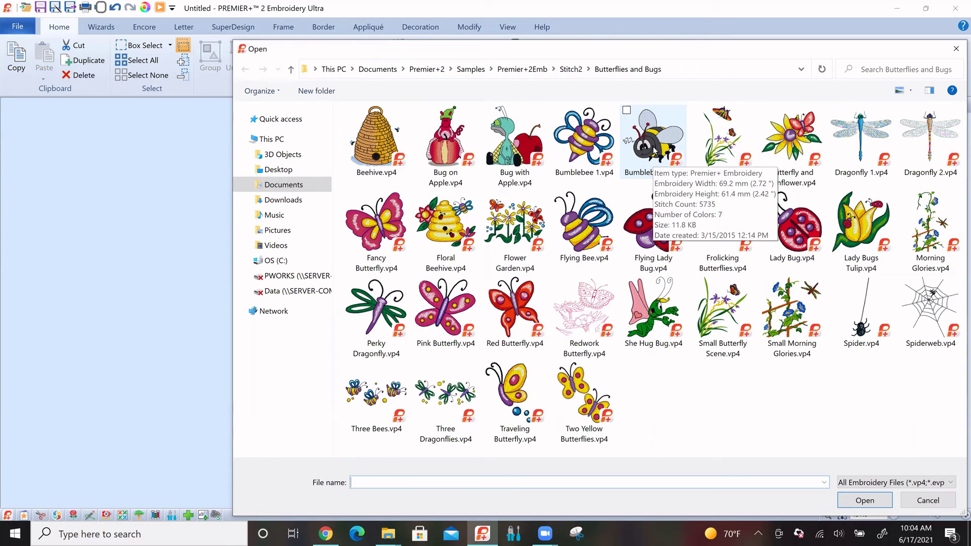
click(654, 153)
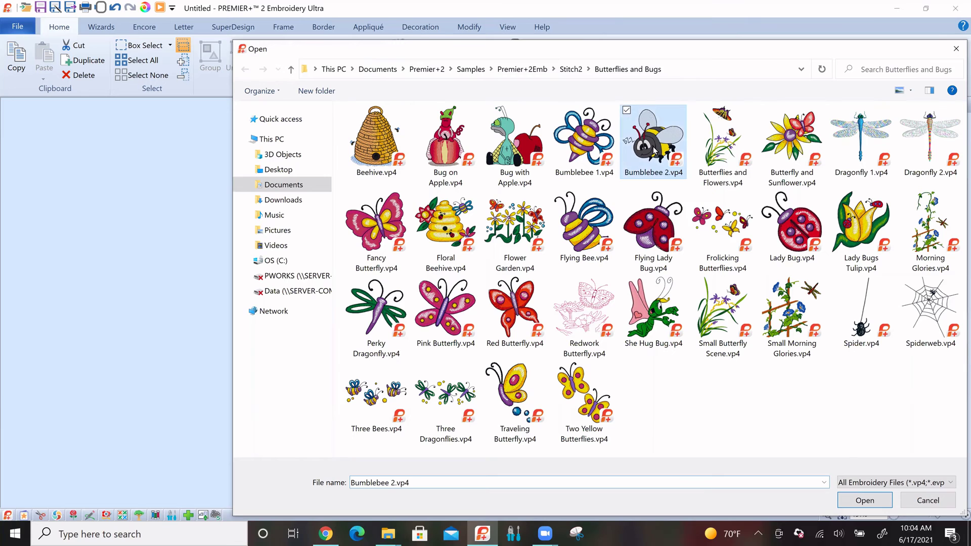
double_click(654, 153)
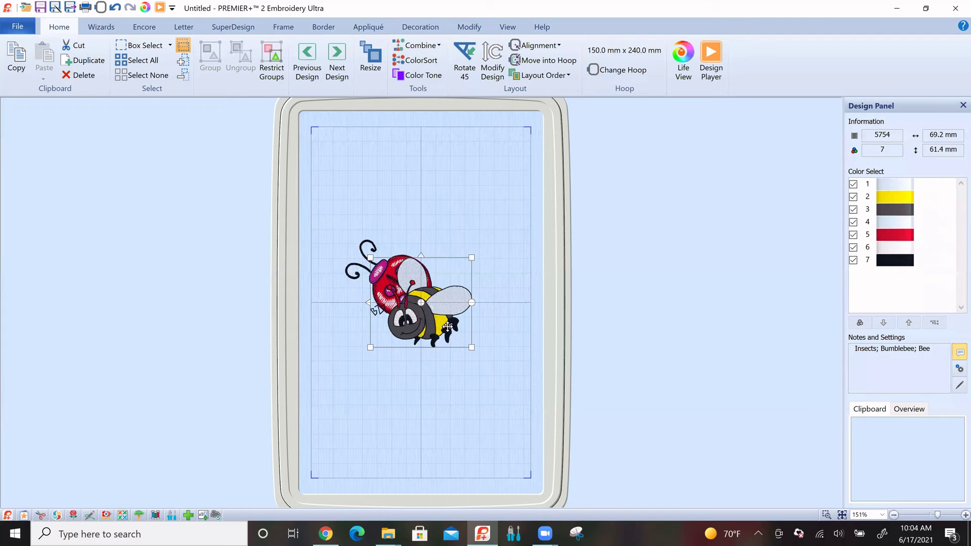
- Drag the 69.2 x 61.4 mm bumblebee to the hoop's lower right, then select the ladybug
drag(448, 327, 502, 397)
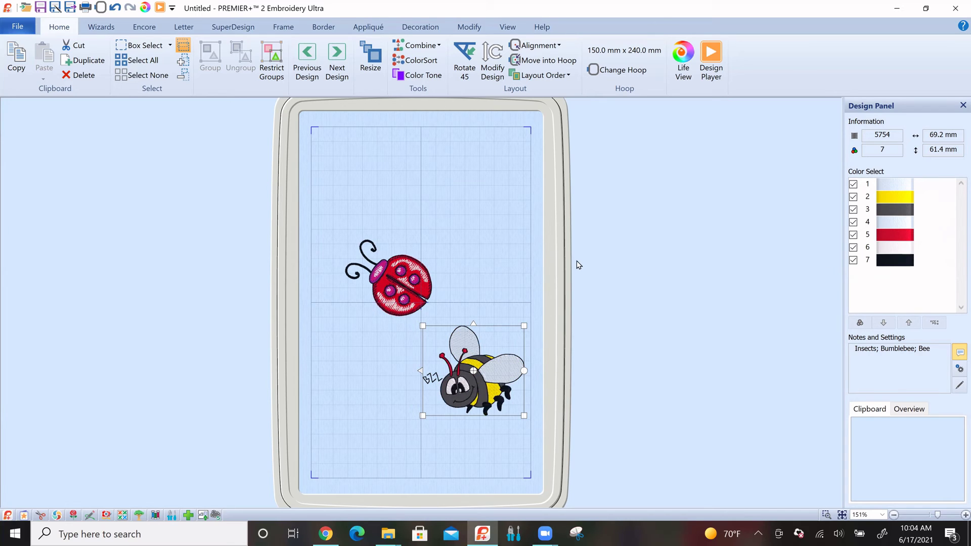
click(414, 273)
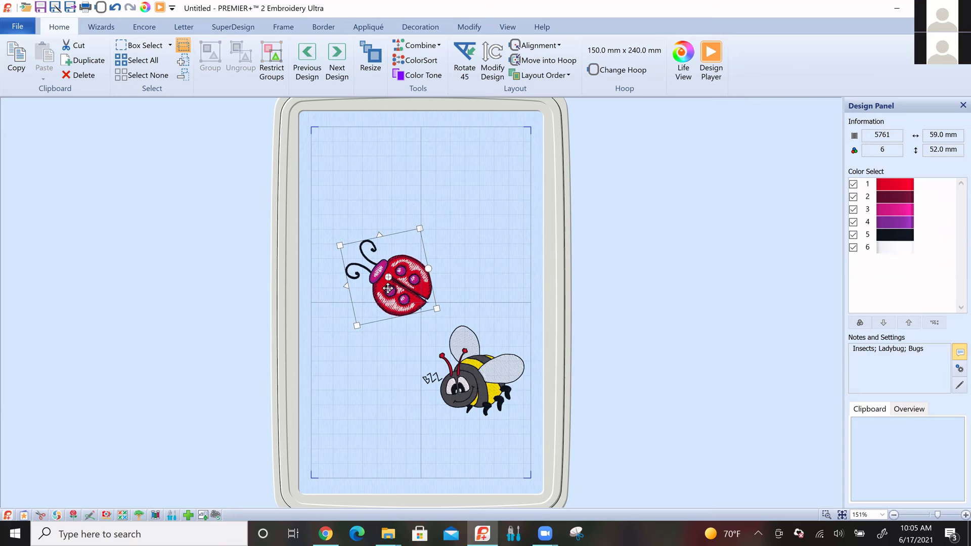
- Trial-enlarge and shrink the ladybug by its corner handle, then undo both to keep 59.0 × 52.0 mm
click(481, 372)
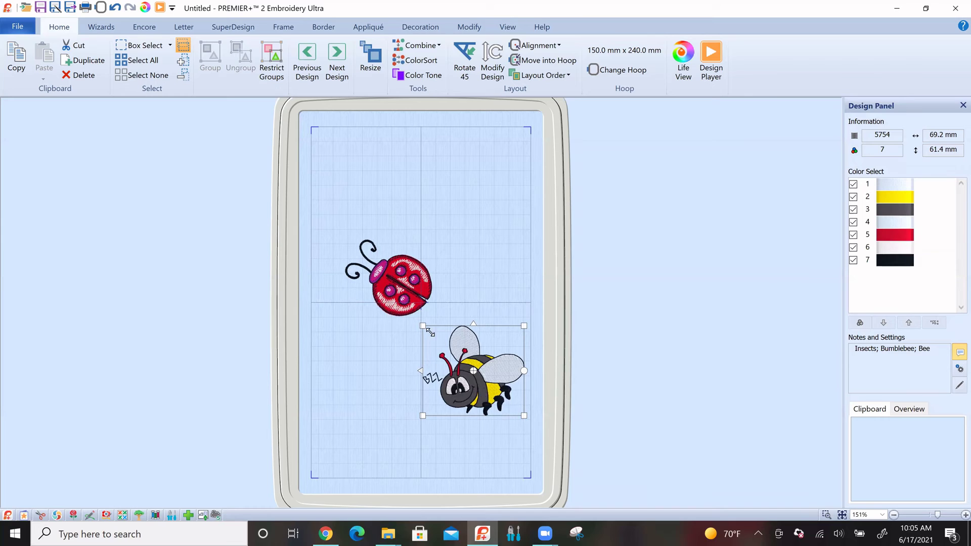
click(418, 302)
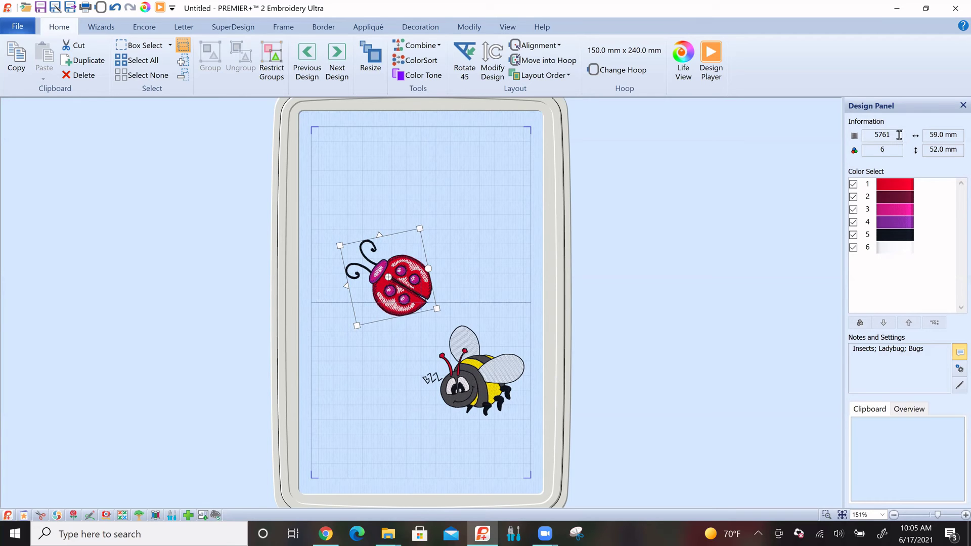
click(443, 309)
click(420, 294)
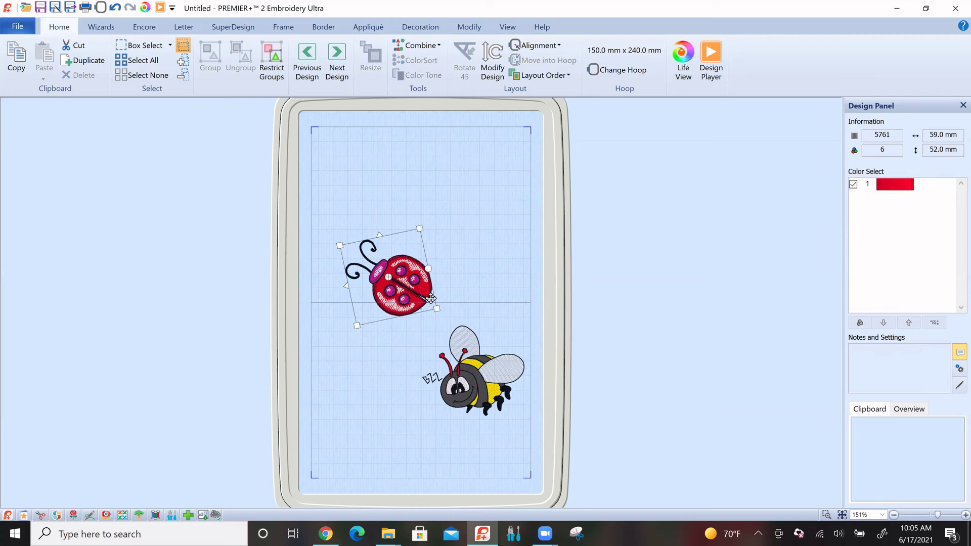
drag(444, 311, 491, 330)
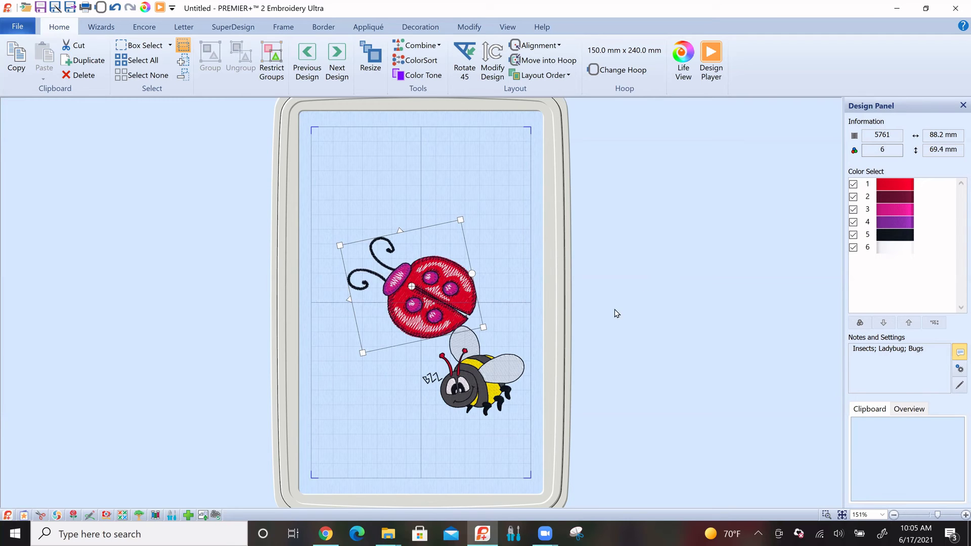
drag(484, 326, 393, 293)
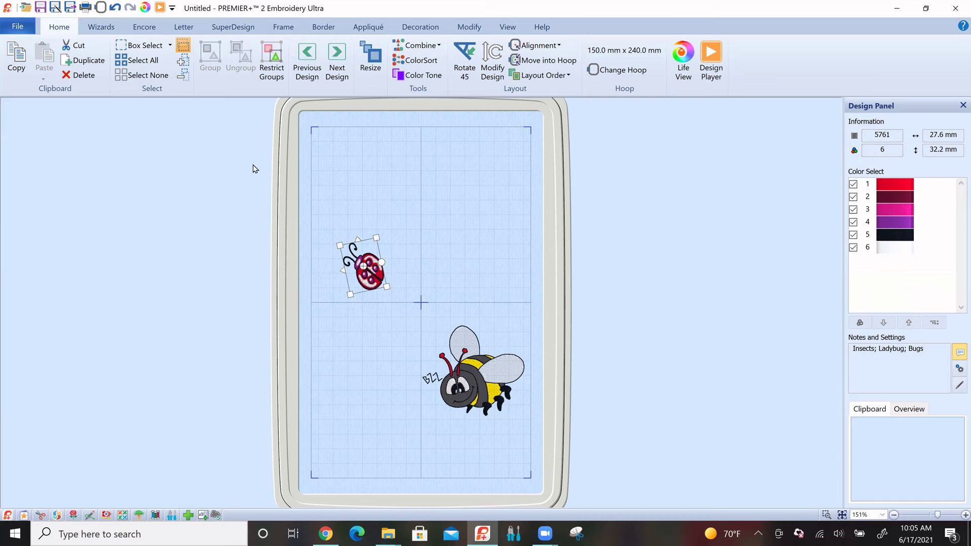
click(116, 8)
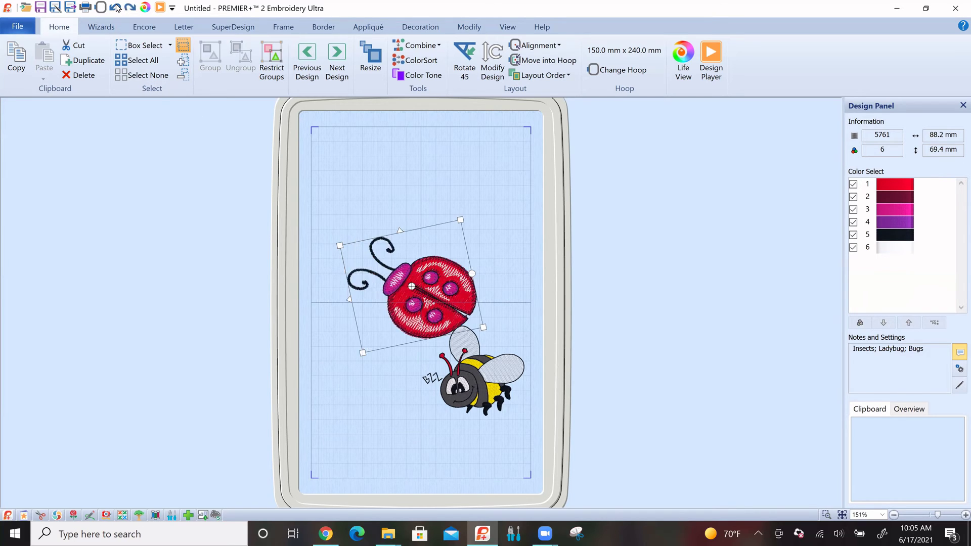
click(117, 9)
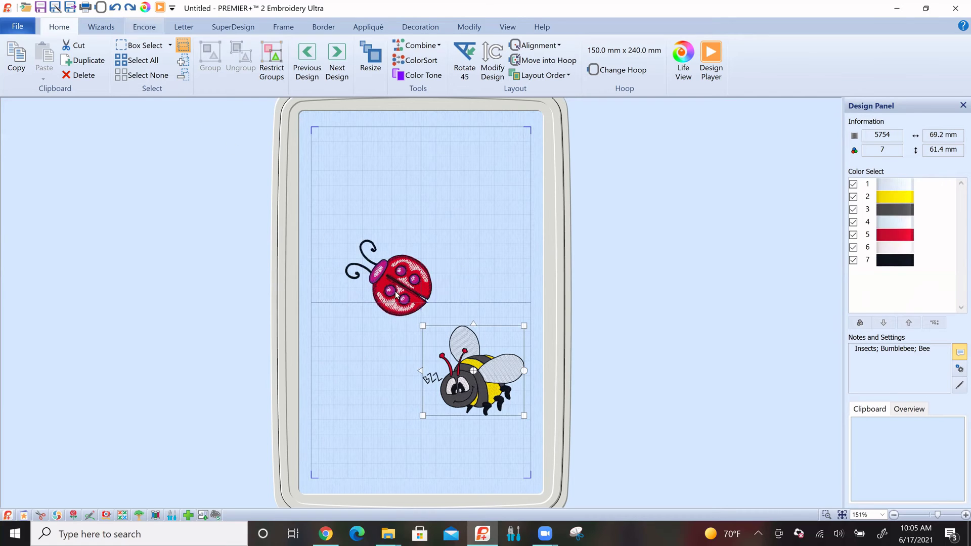
- Reselect the ladybug and switch on Resize so scaling recalculates stitches
click(424, 282)
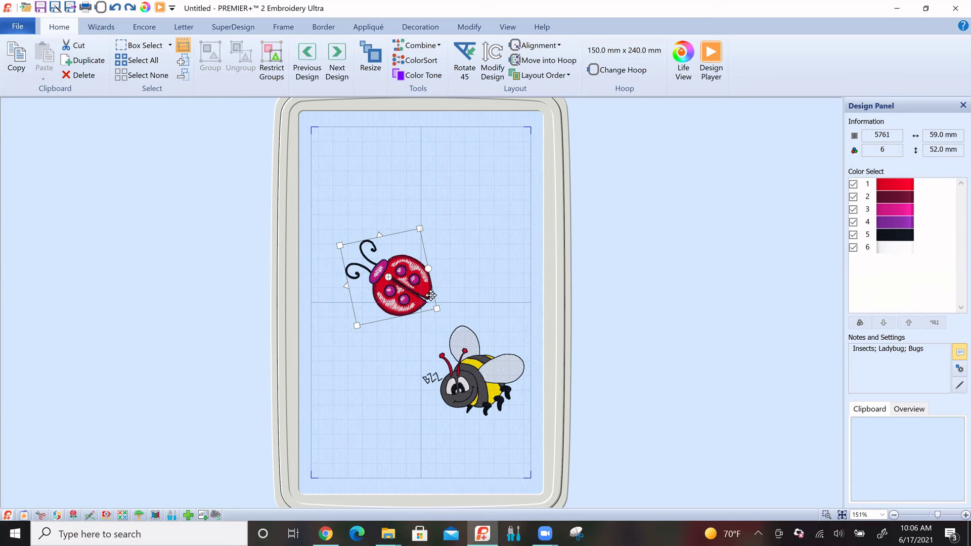
click(413, 76)
click(371, 58)
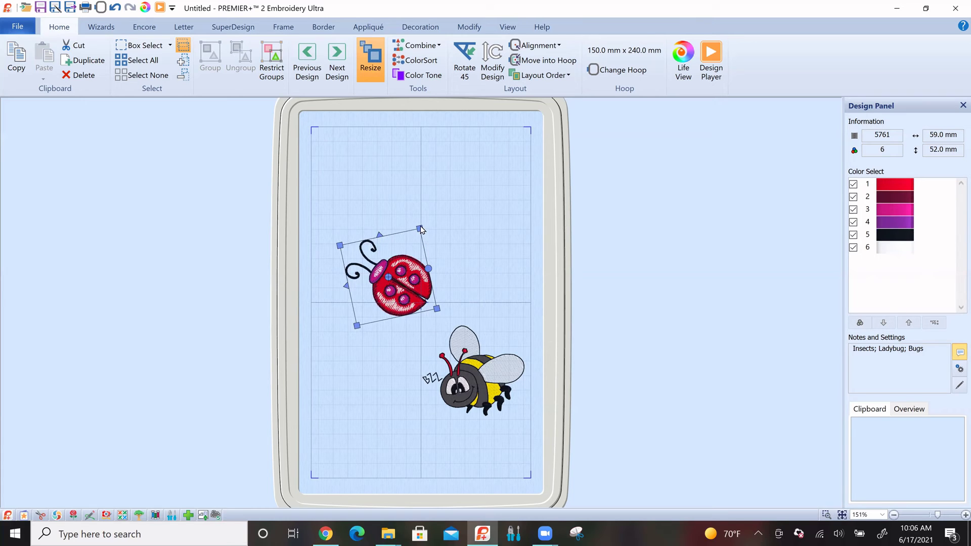
- Scale the ladybug up to 69.7 × 61.6 mm (6521 stitches), undoing attempts that overlap the bee
drag(421, 228, 450, 193)
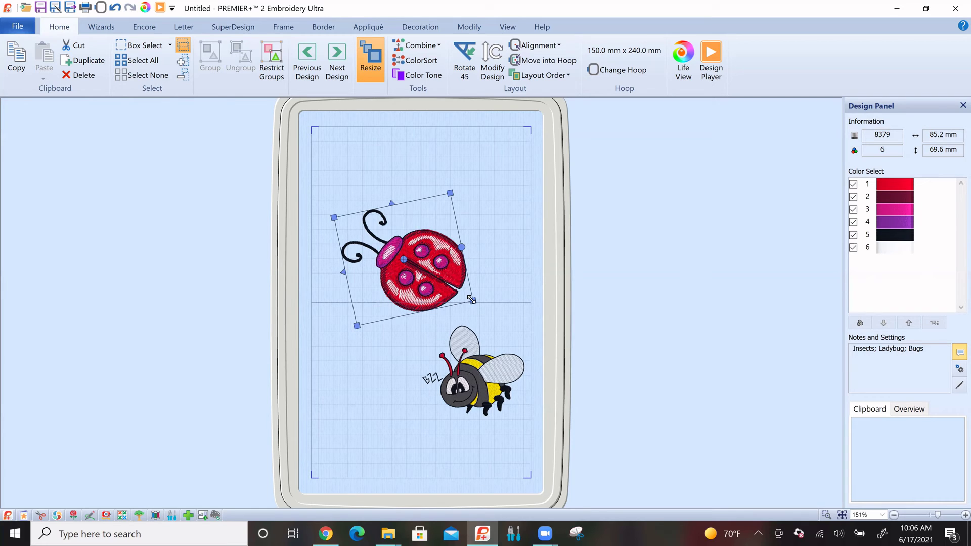
drag(469, 295, 398, 260)
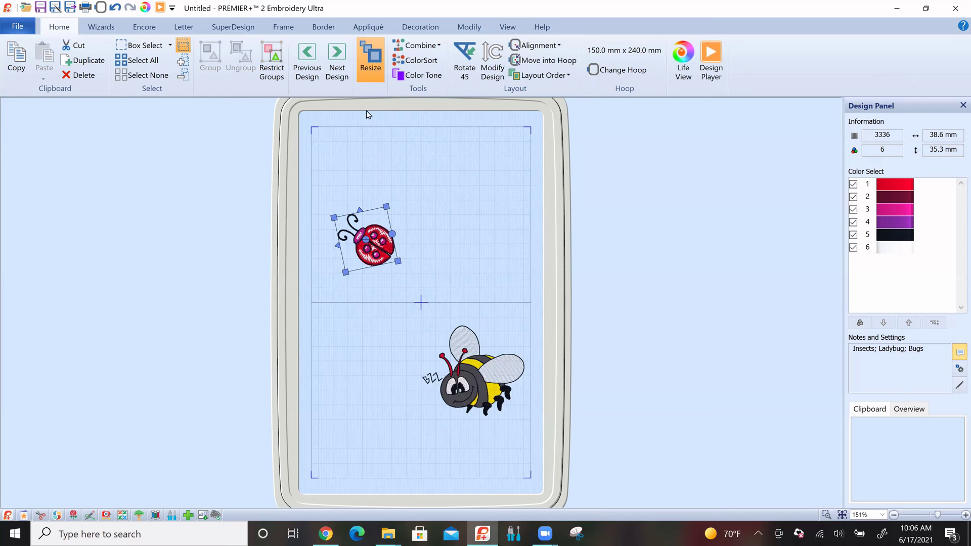
click(113, 9)
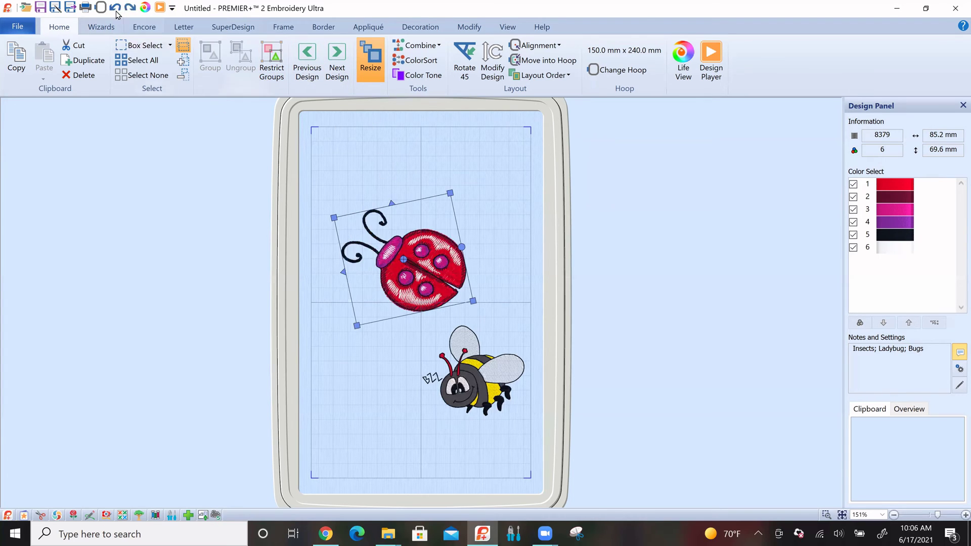
click(130, 8)
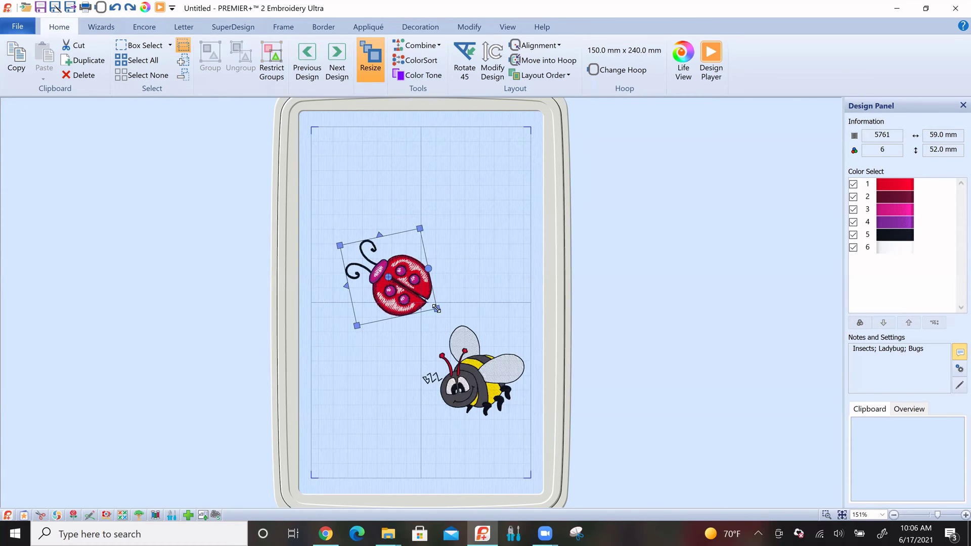
drag(437, 308, 698, 306)
drag(440, 309, 489, 303)
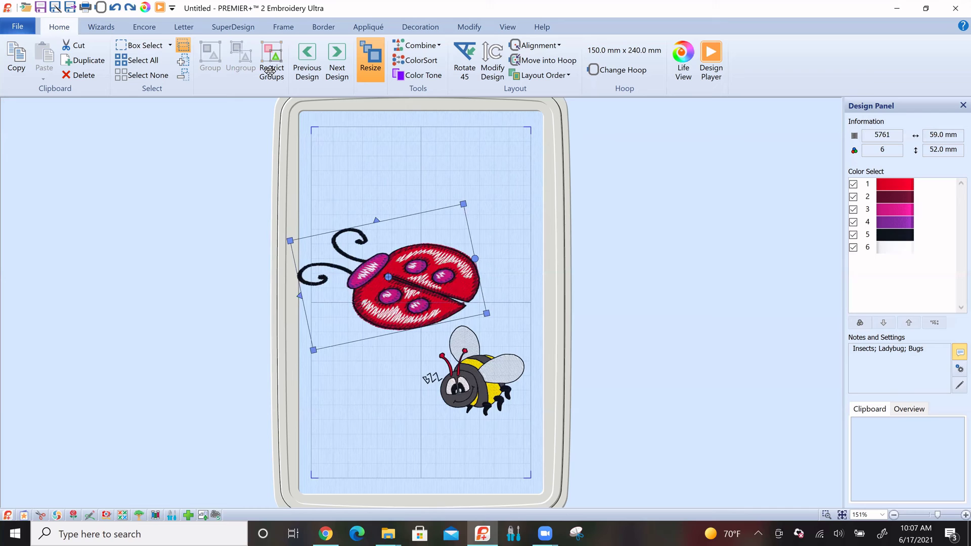
click(115, 8)
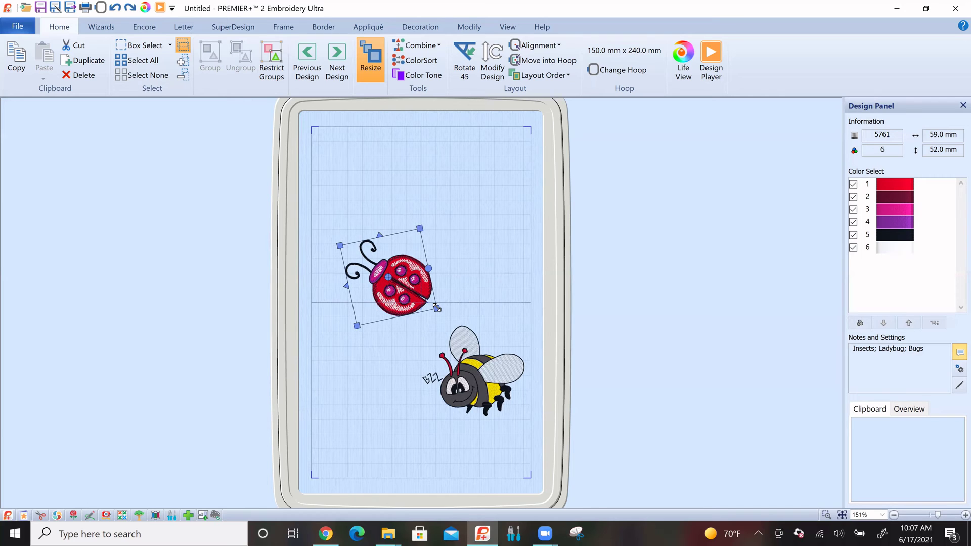
drag(440, 312, 557, 289)
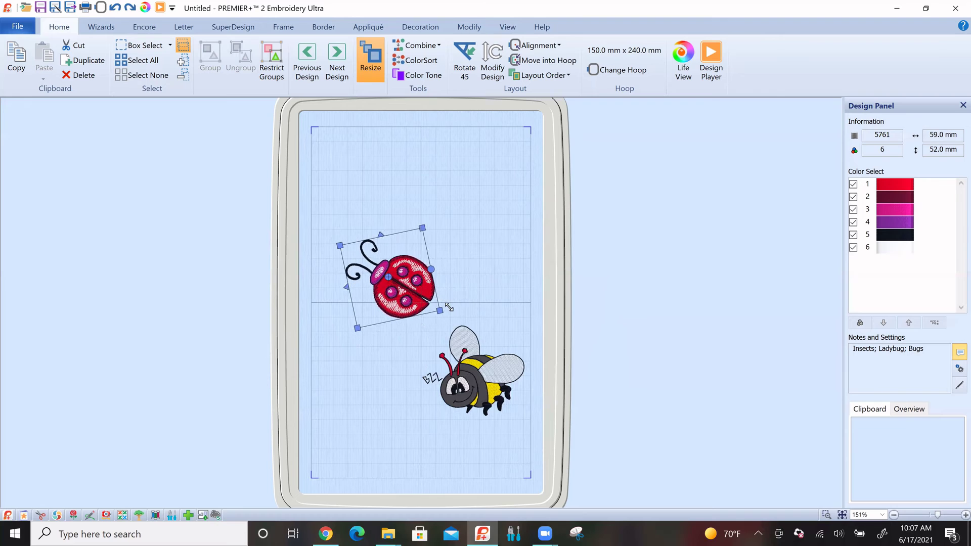
drag(453, 318, 531, 372)
key(ctrl+z)
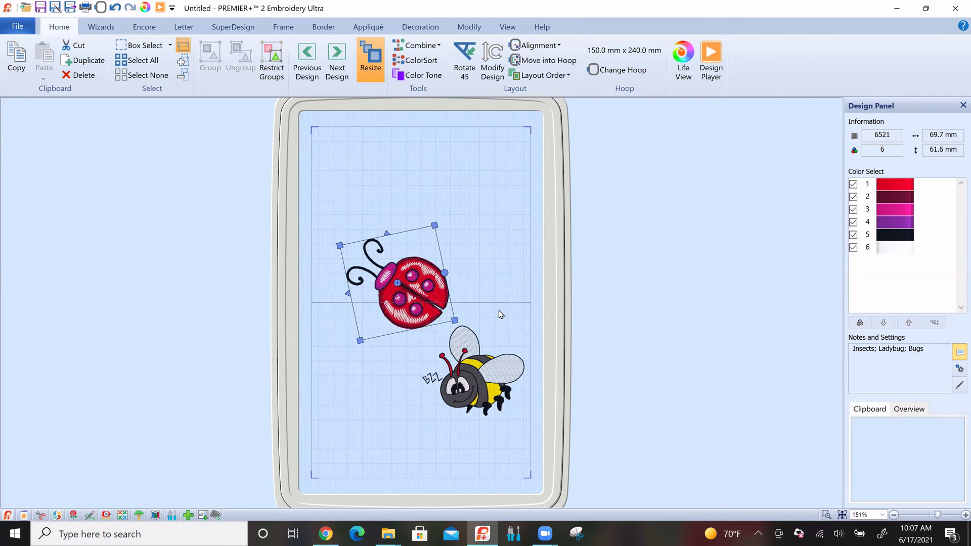
- Turn off stitch-recalculating resize, move the ladybug to the upper left, and place the bee just below-right
click(378, 76)
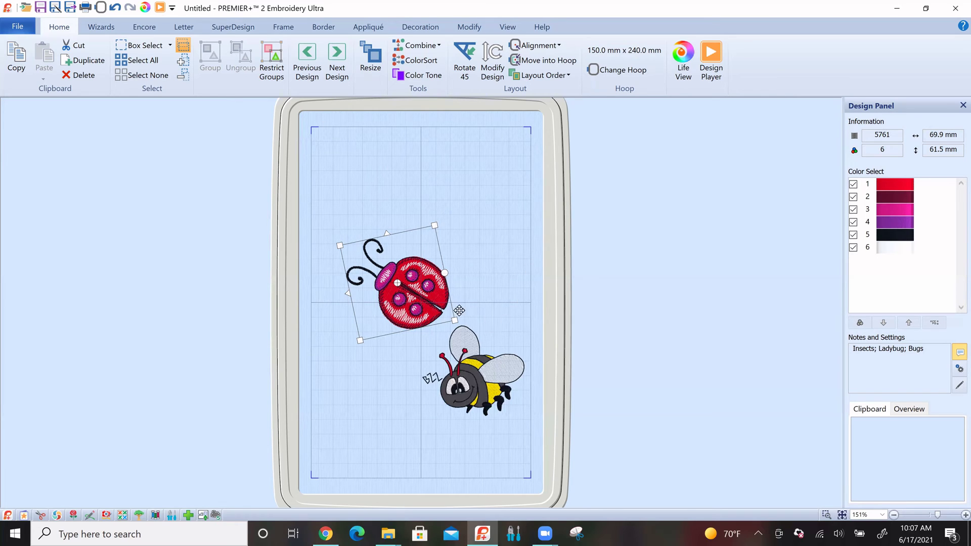
drag(416, 247, 395, 178)
click(484, 377)
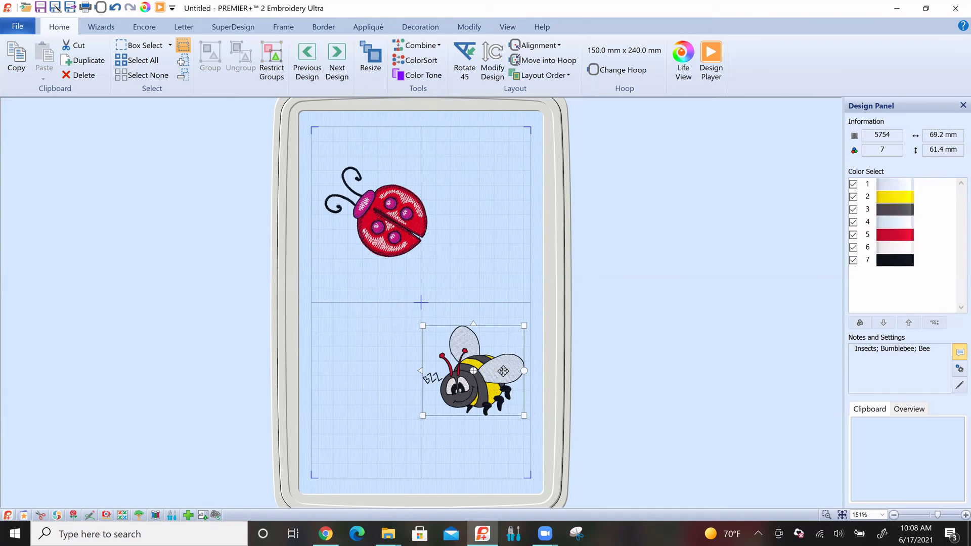
drag(460, 389, 408, 421)
drag(457, 388, 481, 336)
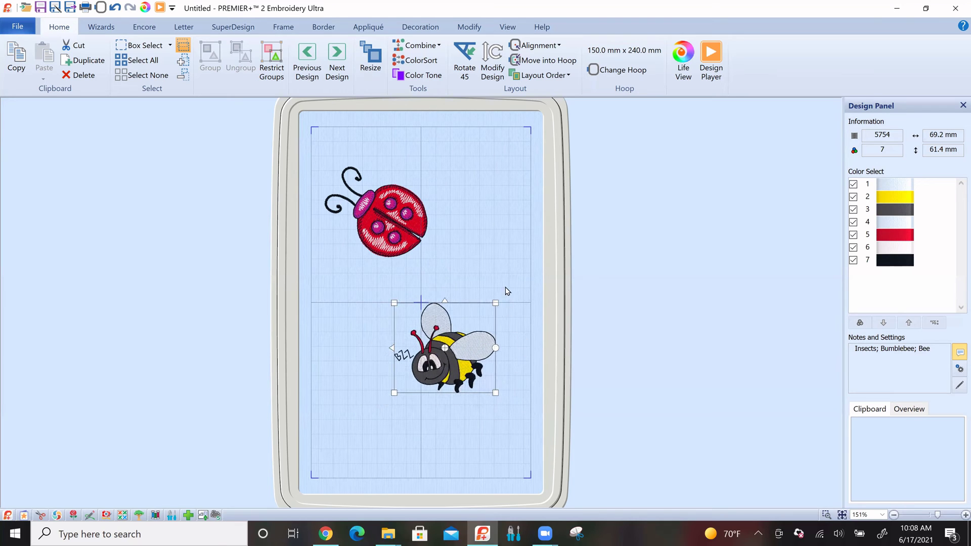
drag(478, 318, 509, 277)
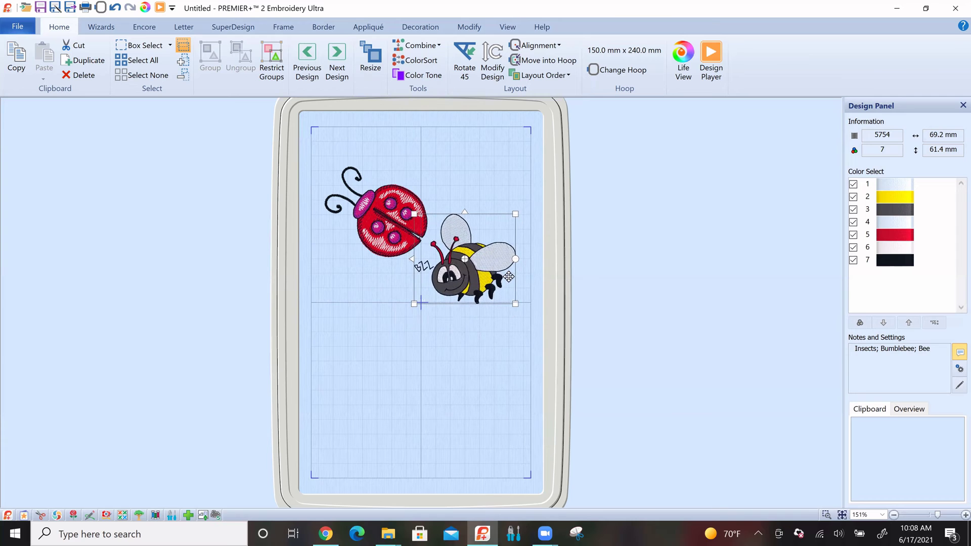
- Select both insects together, undo a trial move down, and show the Combine options
click(153, 61)
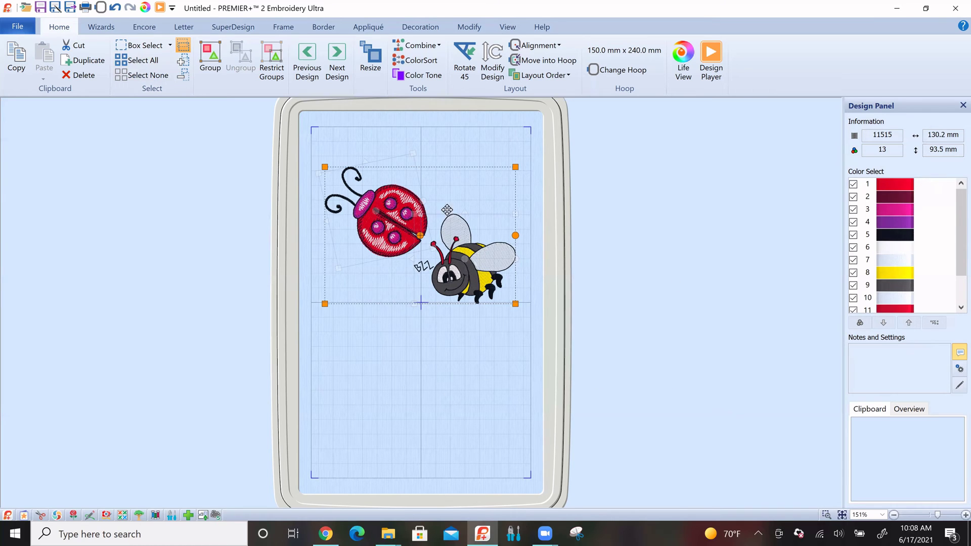
drag(447, 199, 456, 333)
key(ctrl+z)
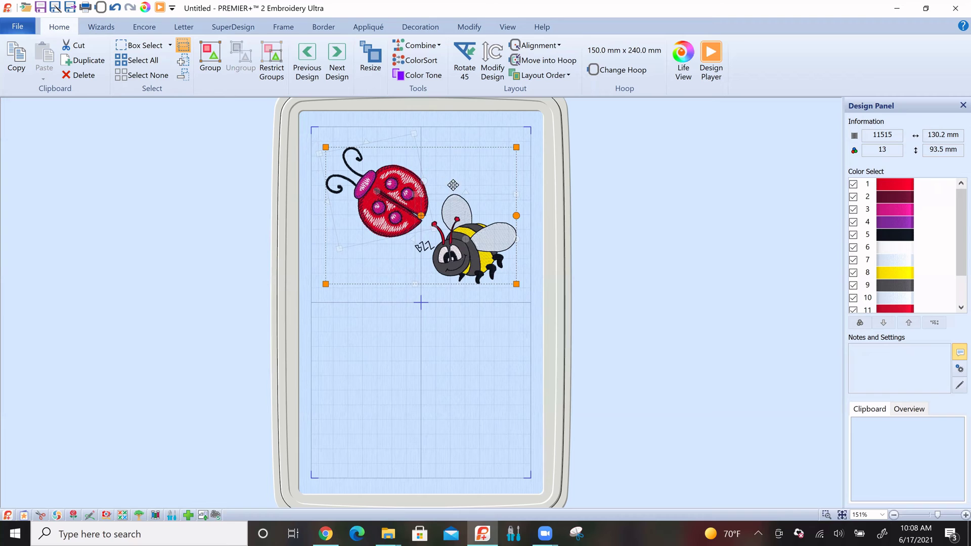
click(434, 48)
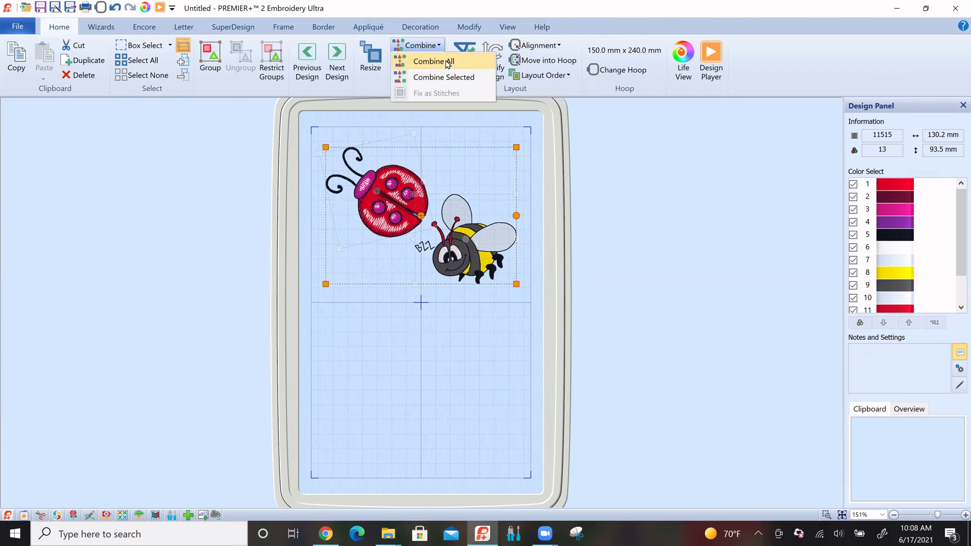
- Combine All into one 11515-stitch, 13-colour design, apply ColorSort, and select colour 11
click(447, 62)
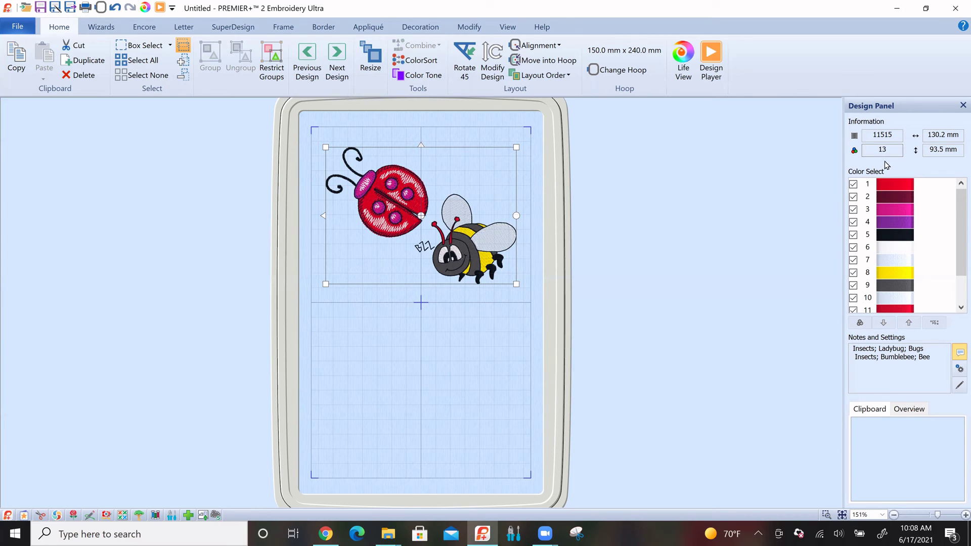
click(432, 62)
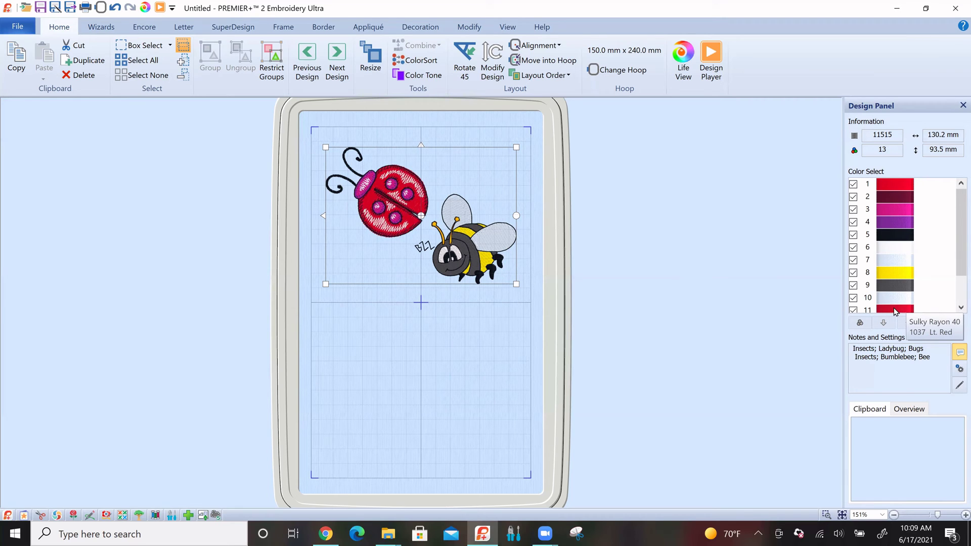
click(895, 311)
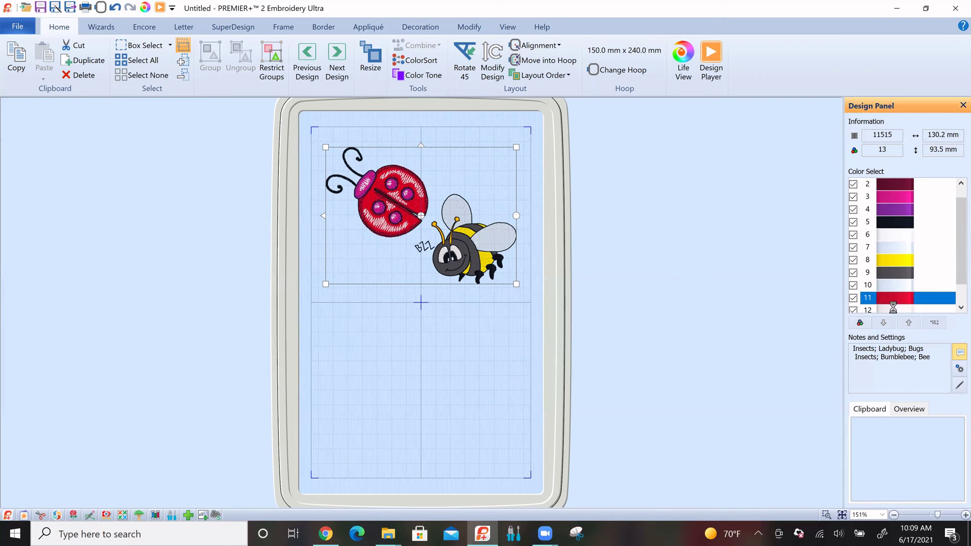
double_click(896, 302)
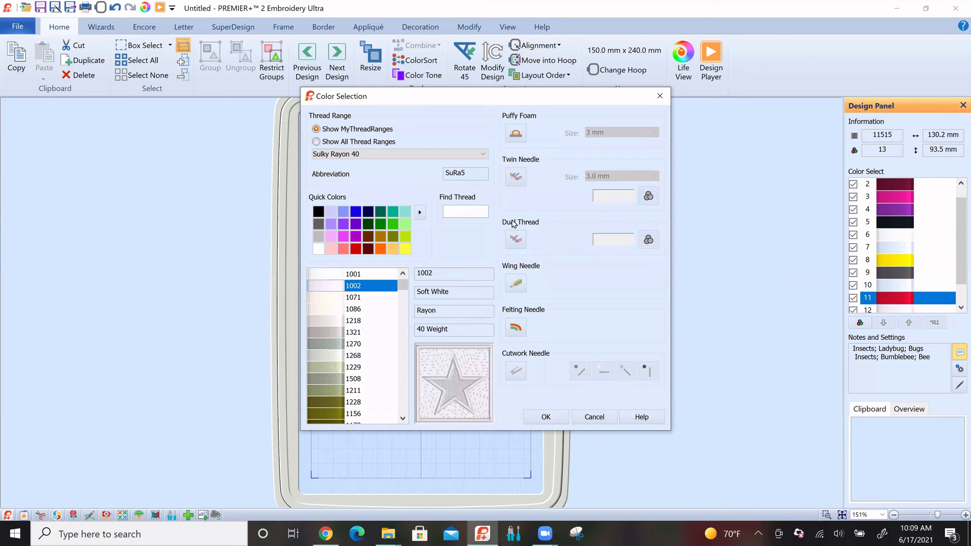
click(475, 154)
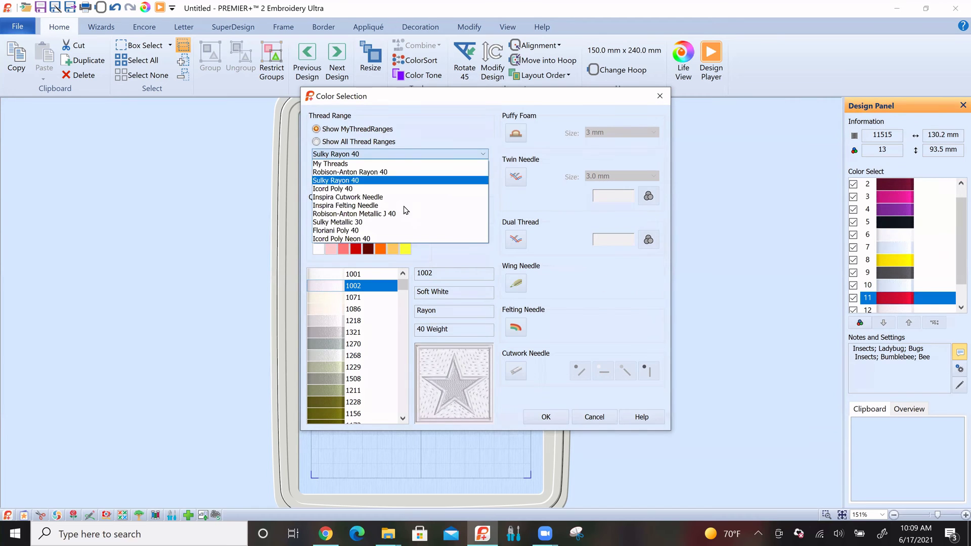
click(391, 173)
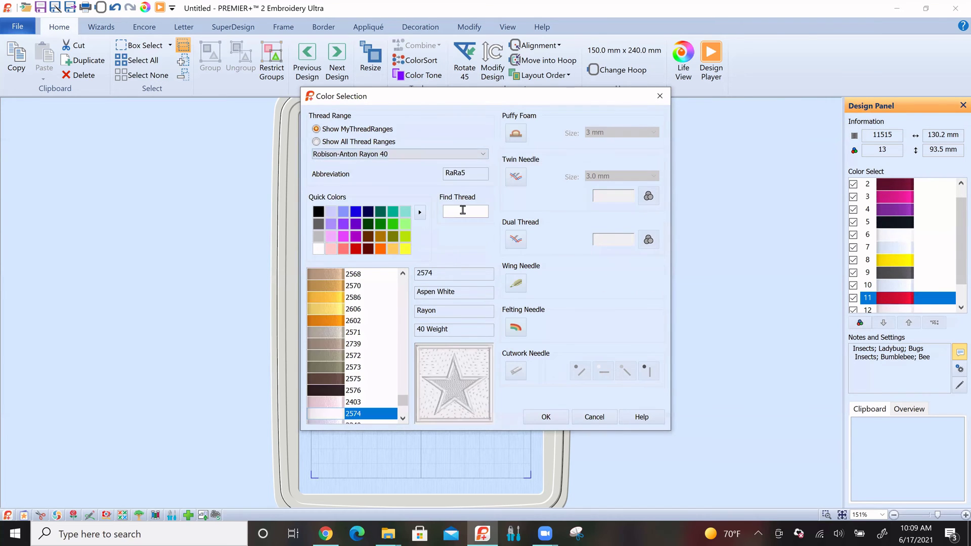
click(464, 209)
text(2266)
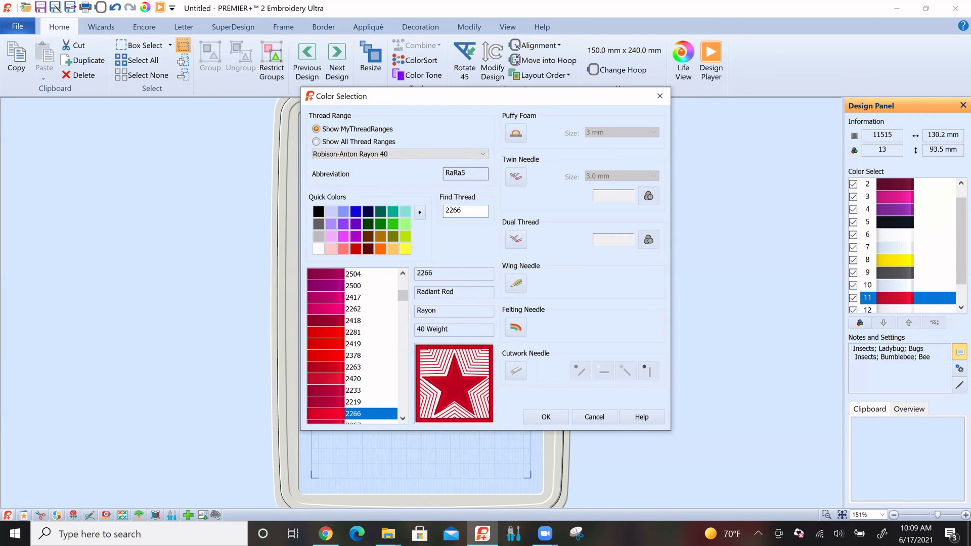
click(546, 419)
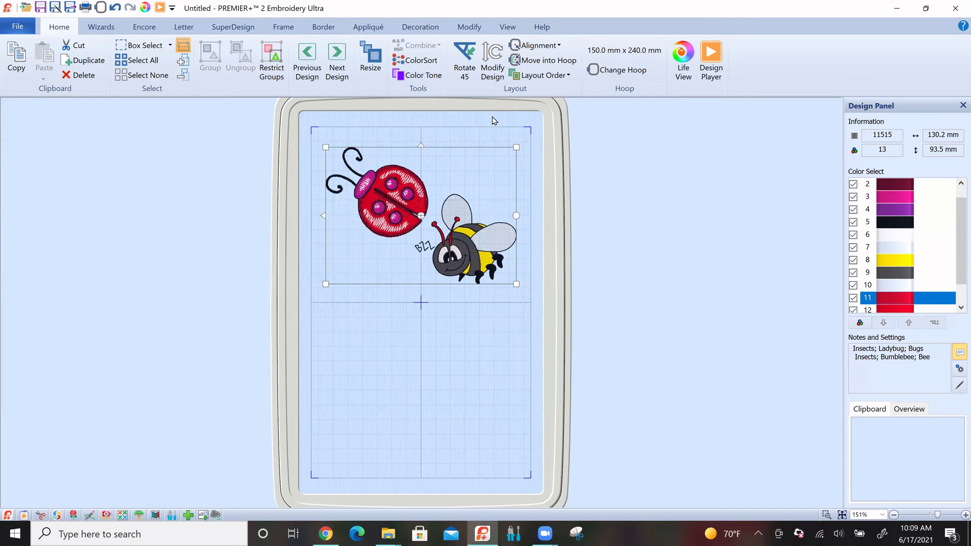
click(418, 62)
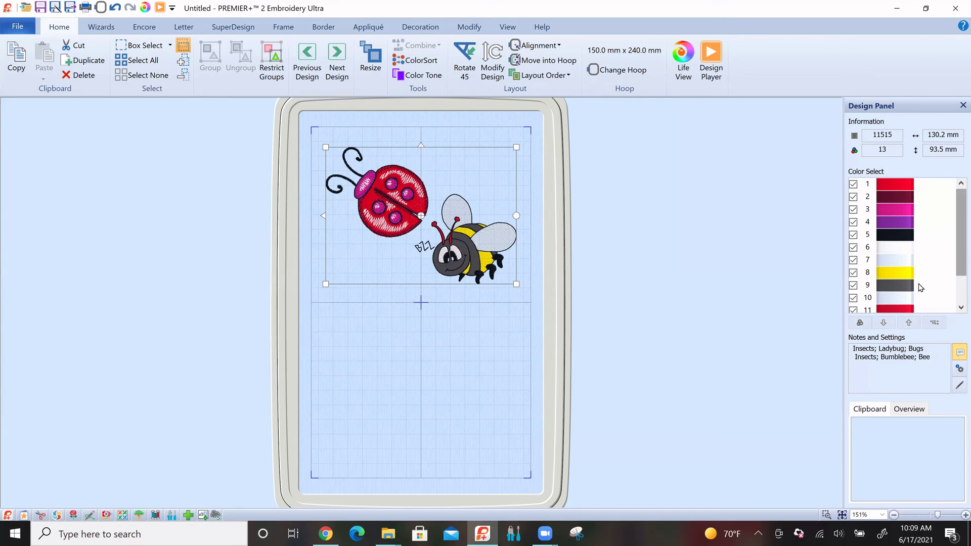
scroll(925, 287, down, 1)
click(900, 288)
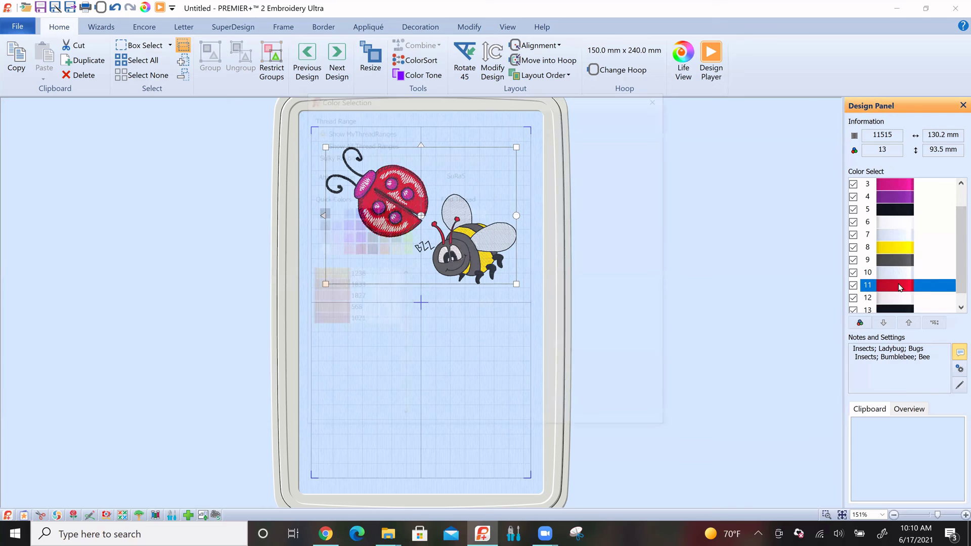
double_click(900, 288)
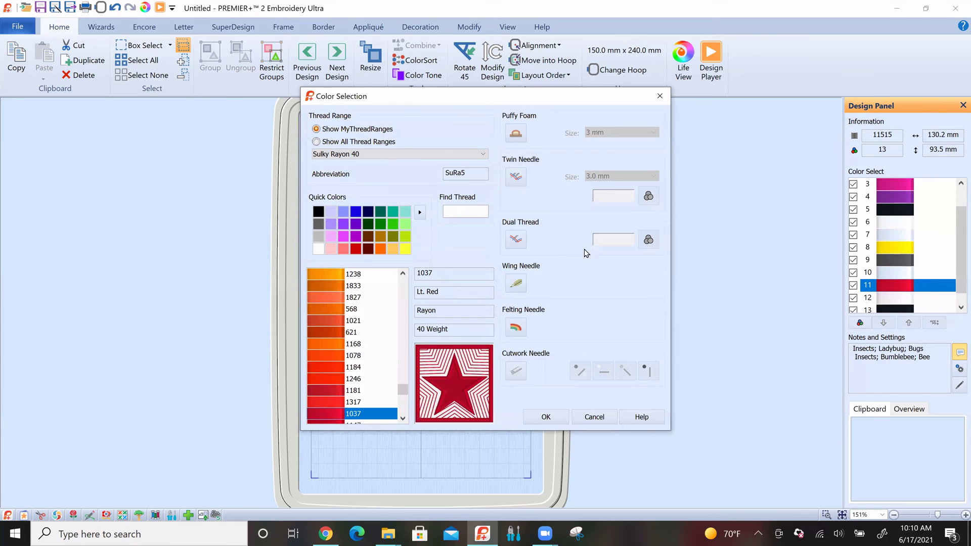
click(484, 155)
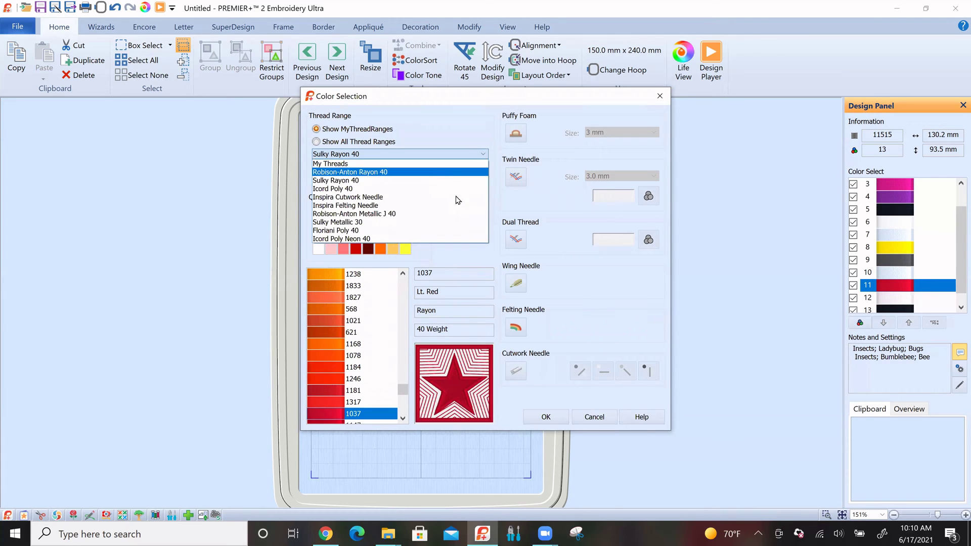
key(Return)
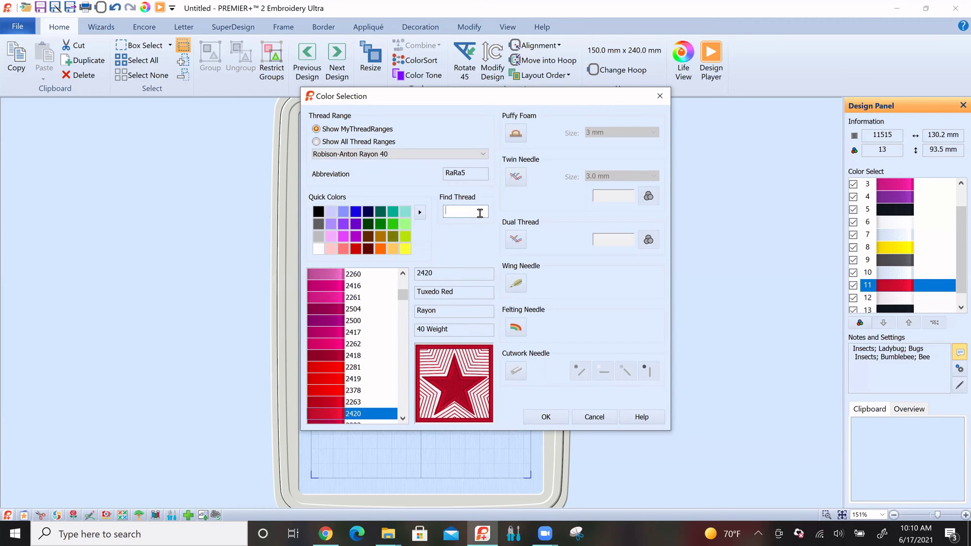
text(2266)
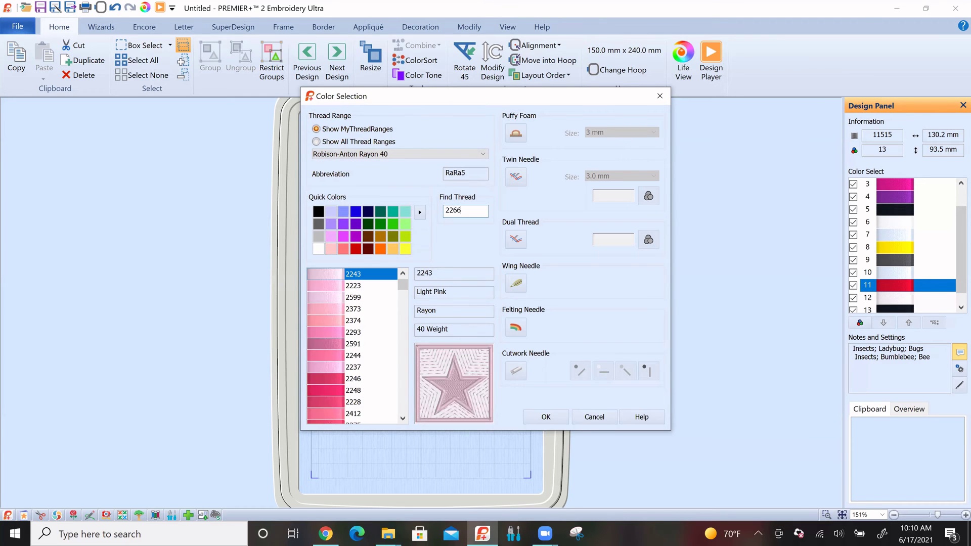
click(547, 418)
click(426, 61)
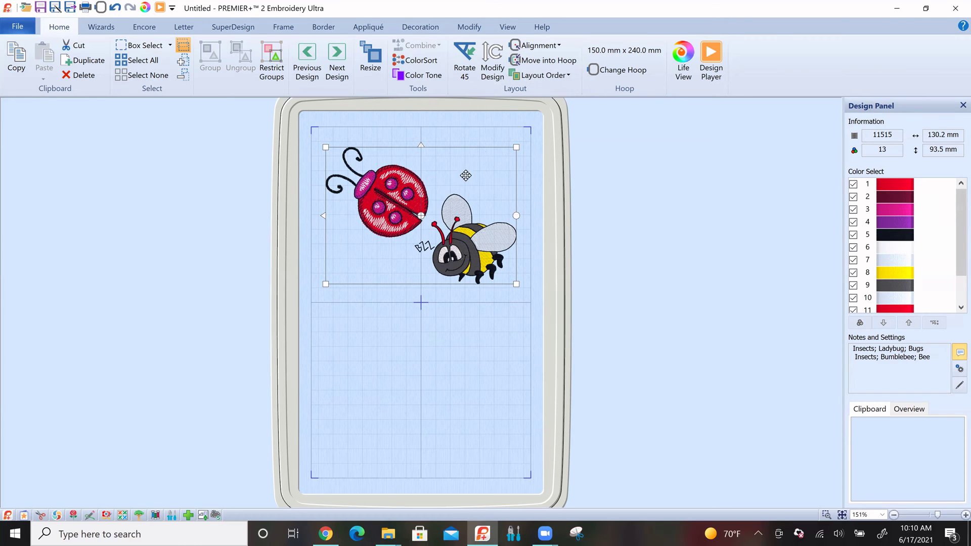
- Center the combined design in the hoop, shift it right, then apply Move into Hoop
click(560, 47)
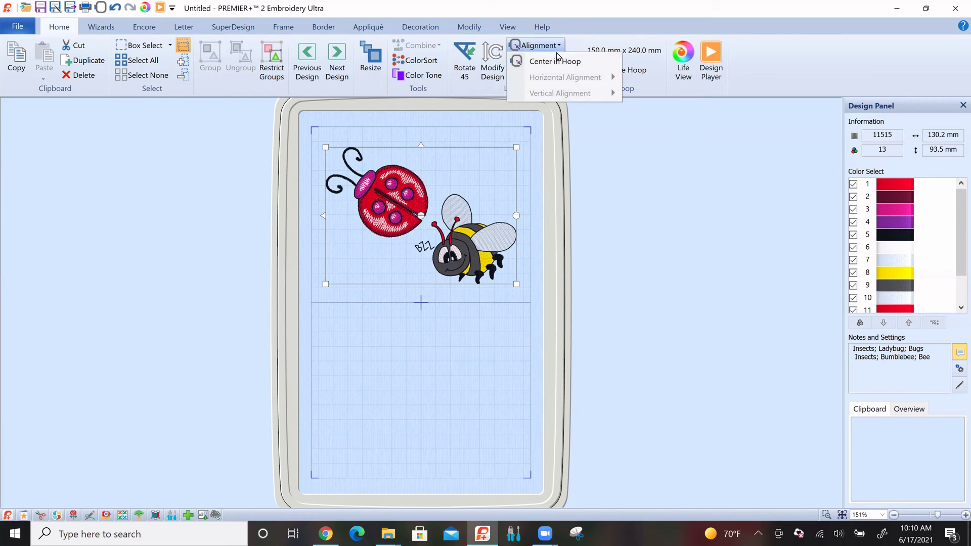
click(557, 62)
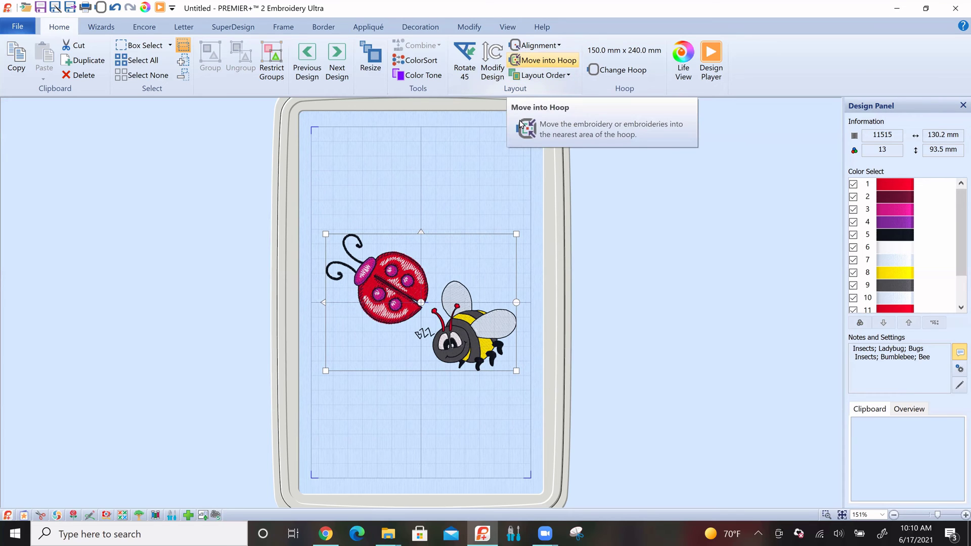
drag(489, 251, 517, 247)
click(544, 230)
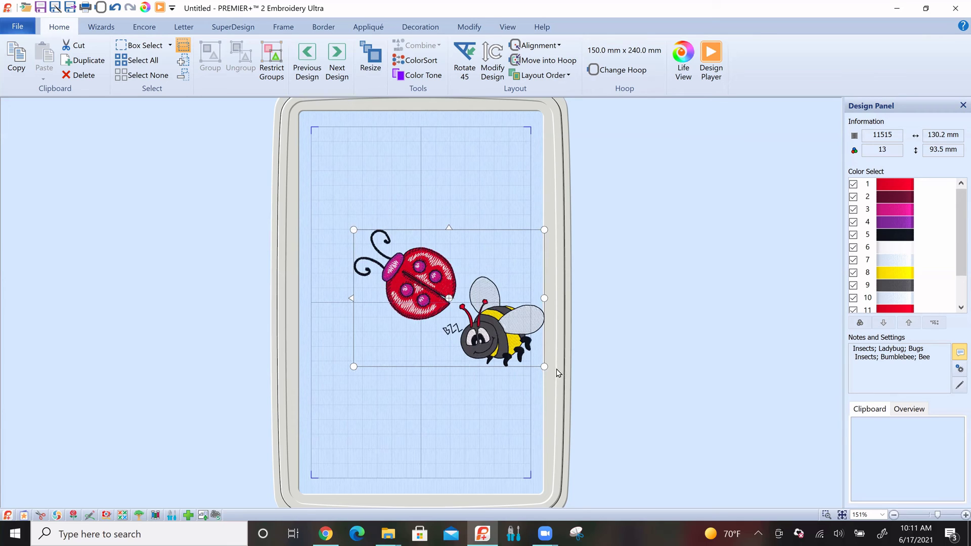
click(553, 62)
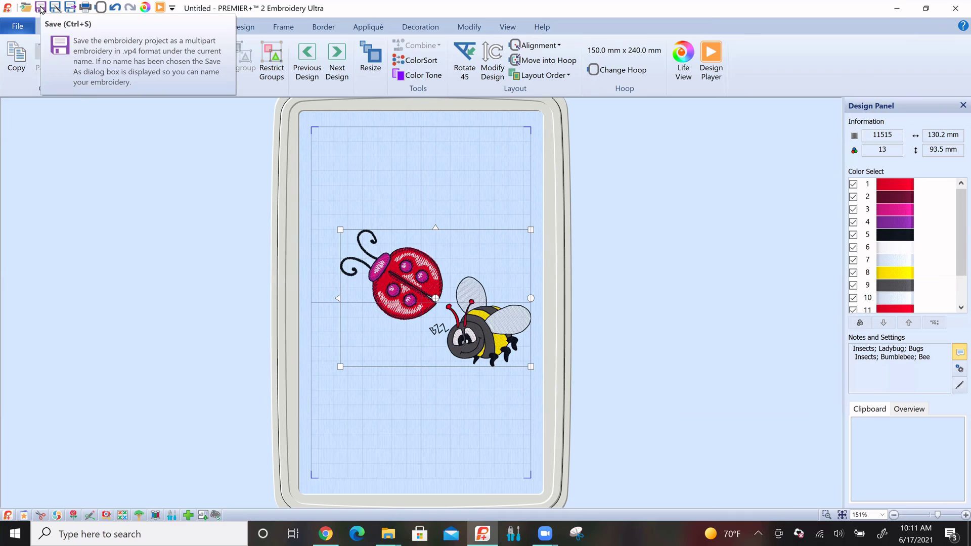
- Save the design as 'lady bug & bee' (.vp4) in My Designs
click(15, 26)
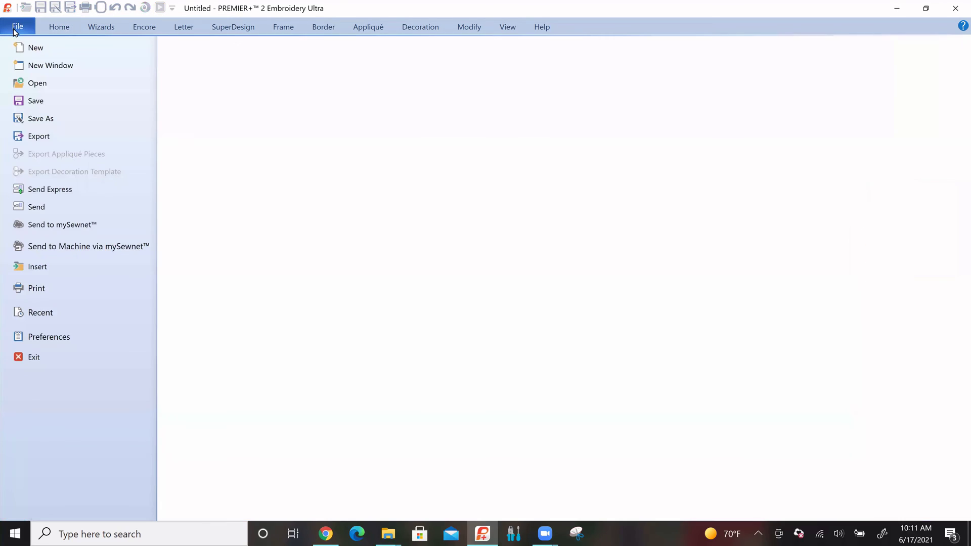
click(30, 101)
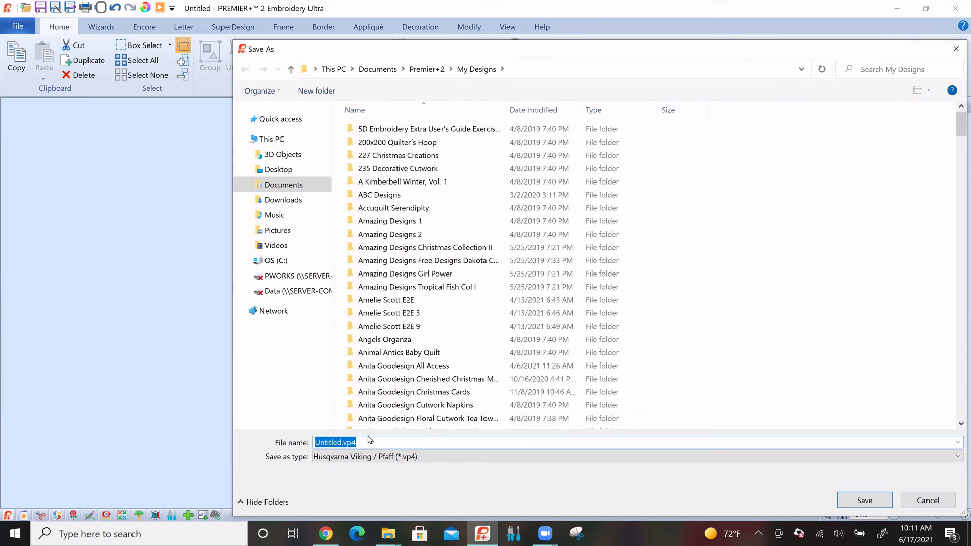
text(lady bug & bee)
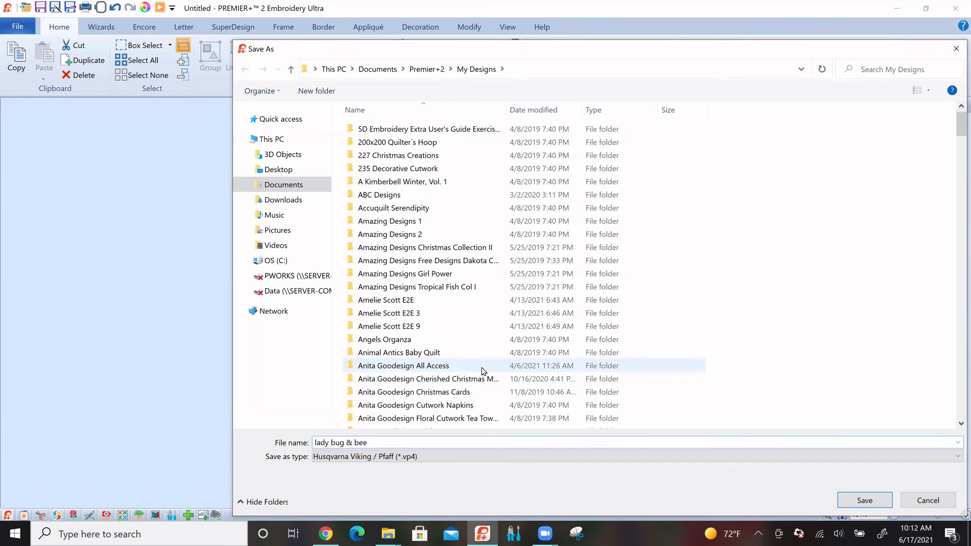
click(864, 501)
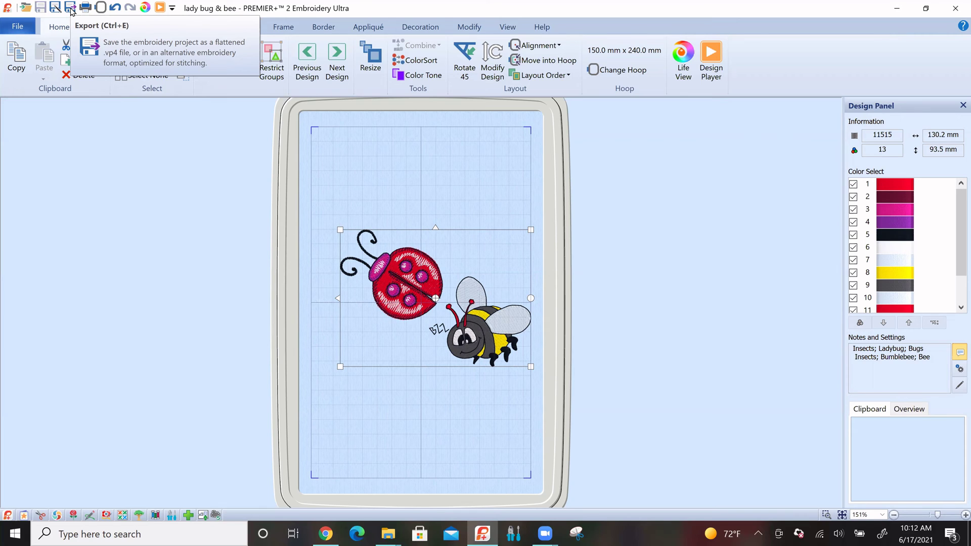
- Start File > Export and choose the Husqvarna Viking / Pfaff (.vp3) file format
click(18, 27)
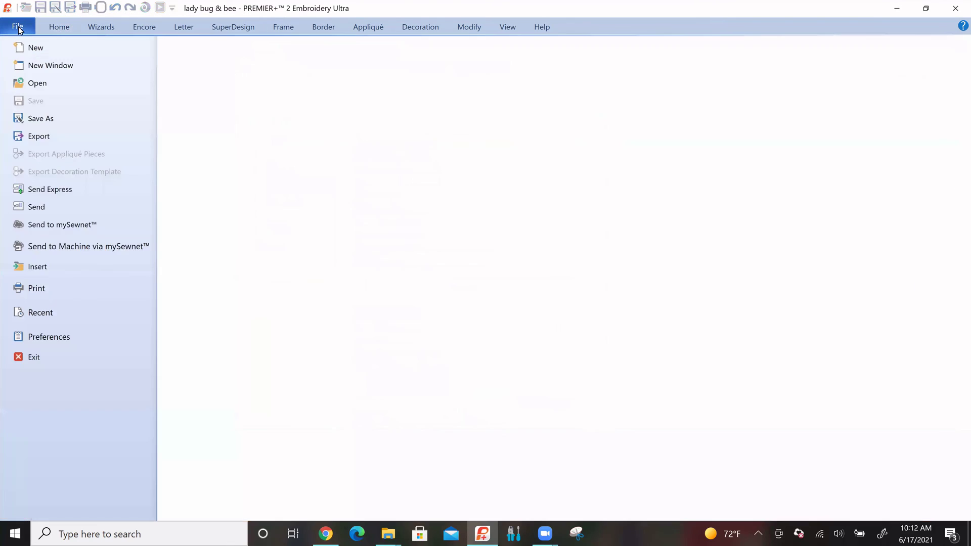
click(31, 140)
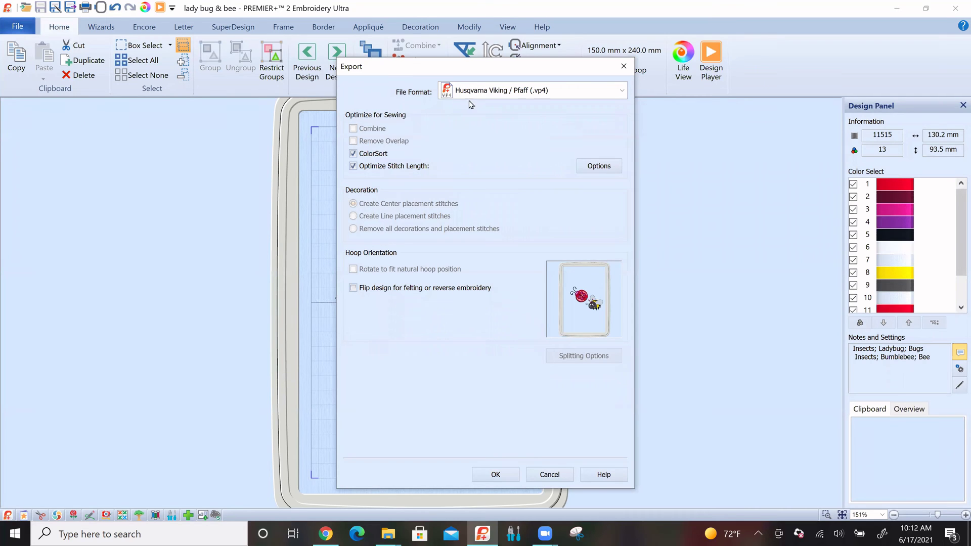
click(624, 92)
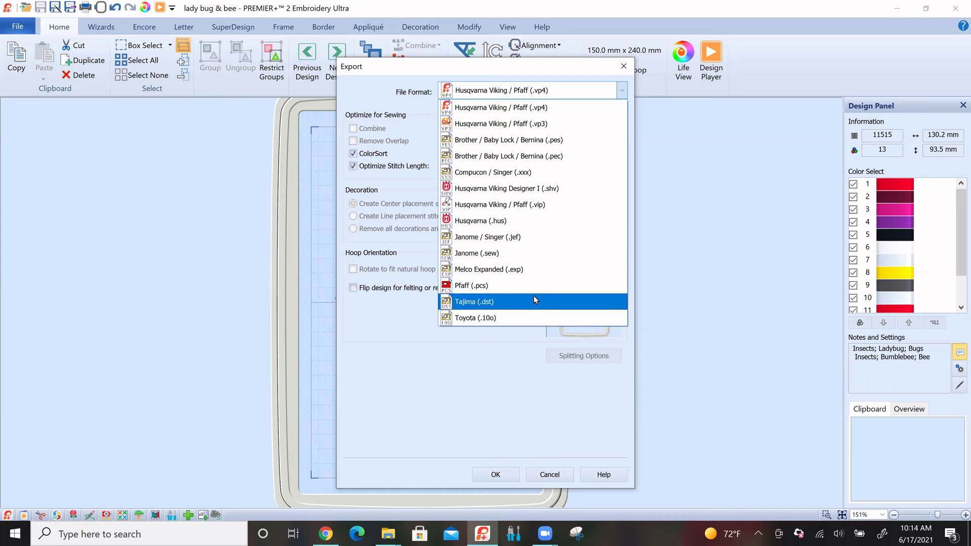
click(589, 124)
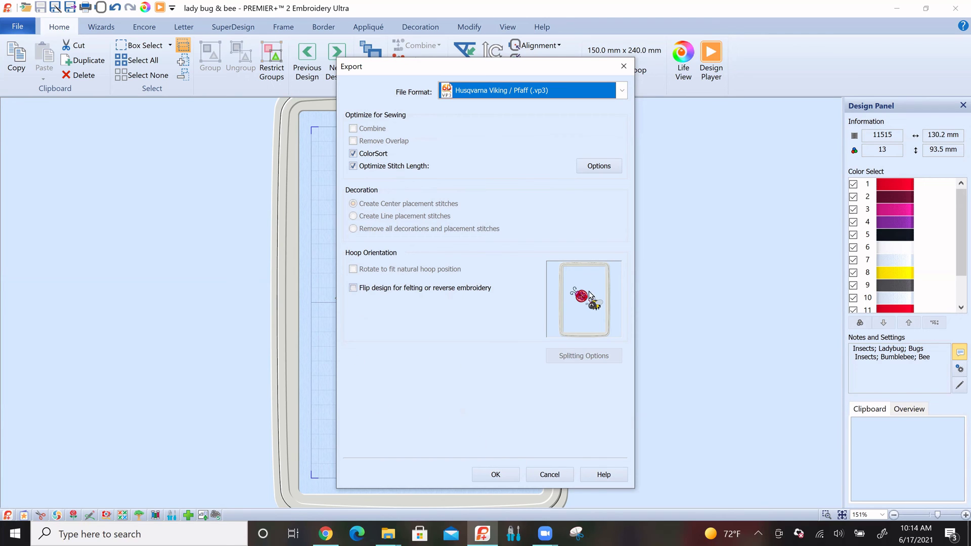
- Confirm the export settings and save it as lady bug & beeExported.vp3 in My Designs
click(498, 475)
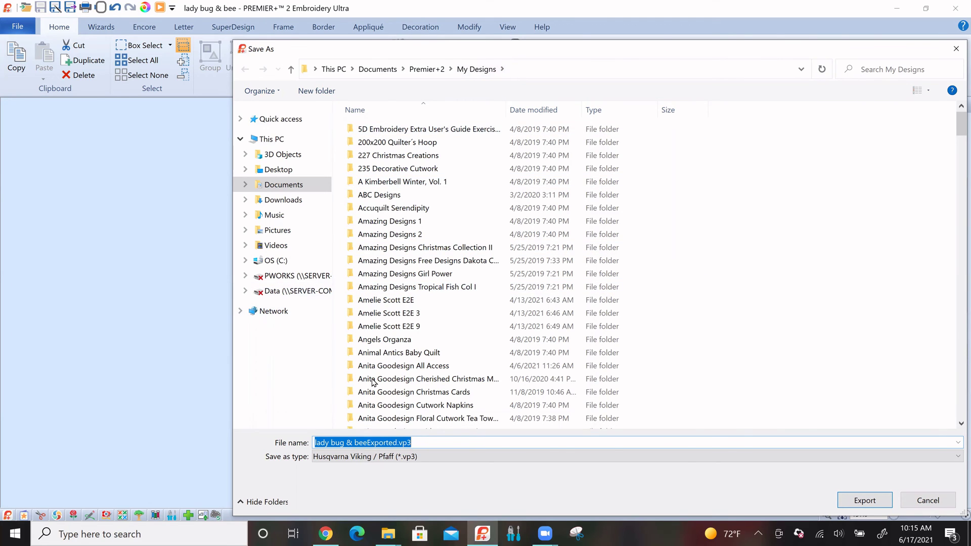
click(866, 500)
key(Return)
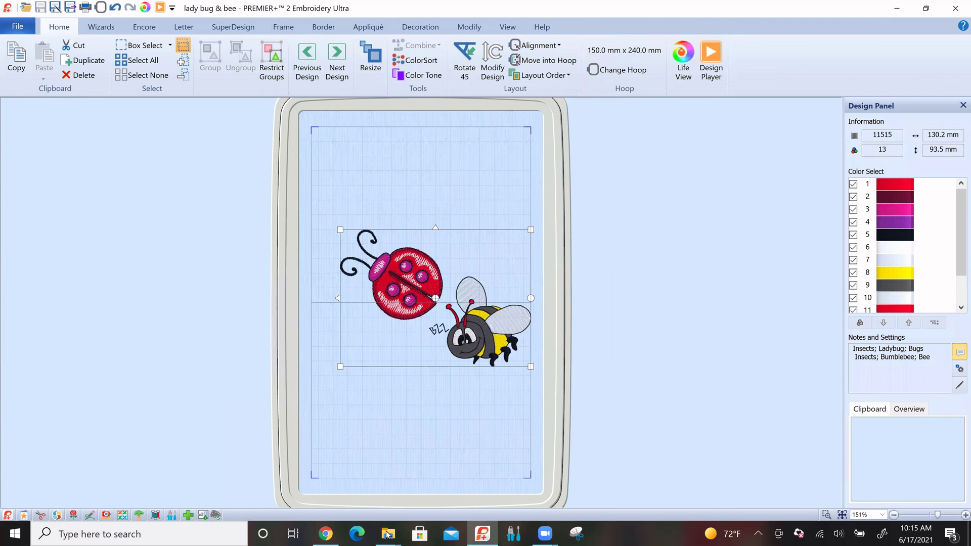
- In File Explorer, navigate to Documents > Premier+2 > My Designs
mouse_move(388, 535)
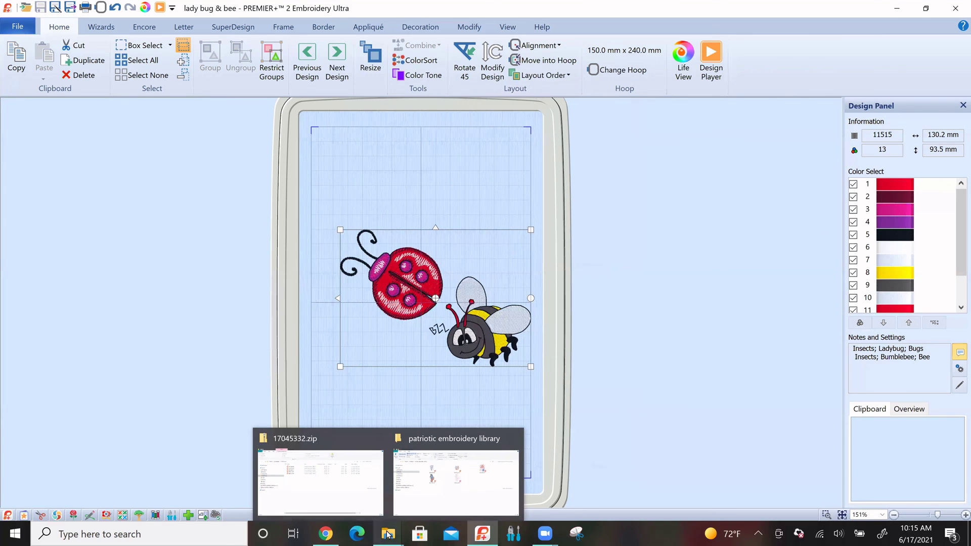
click(387, 534)
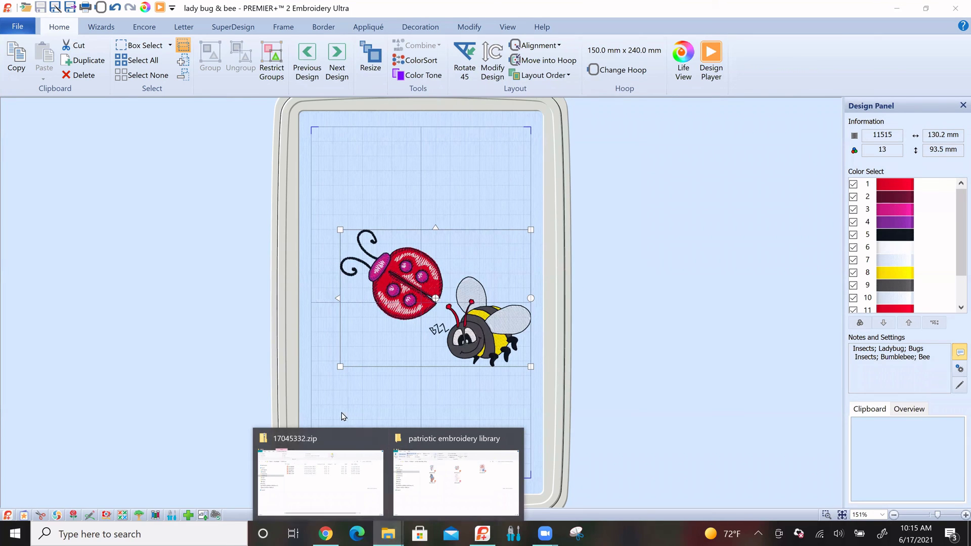
click(356, 496)
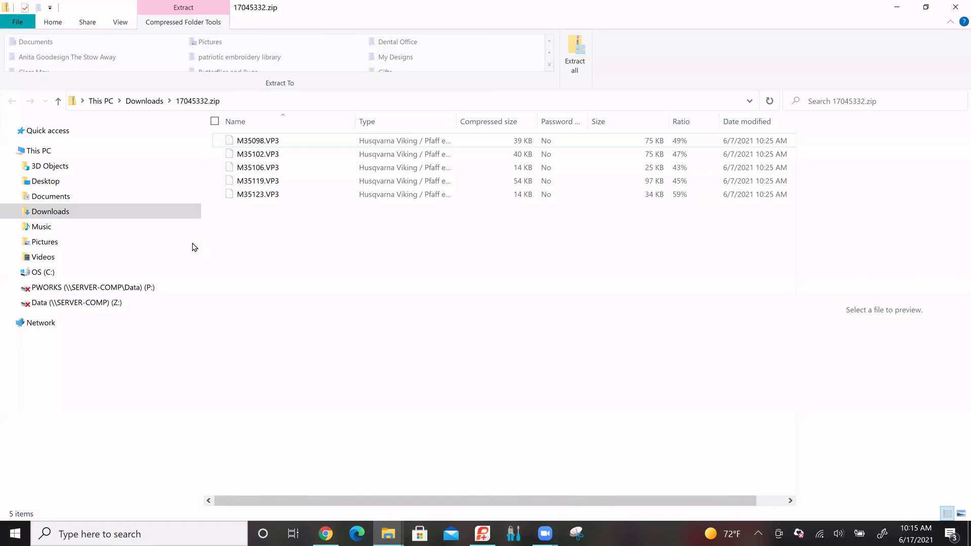
click(88, 202)
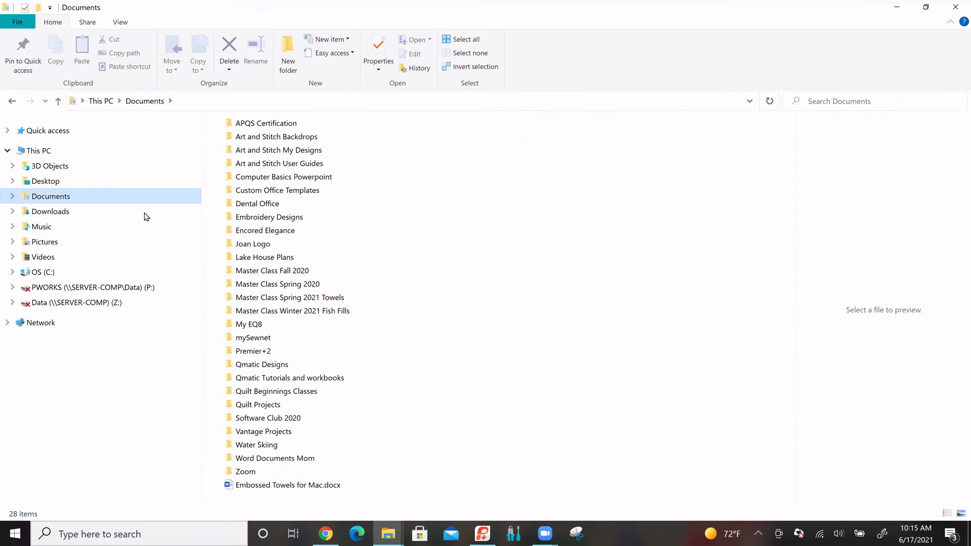
click(257, 350)
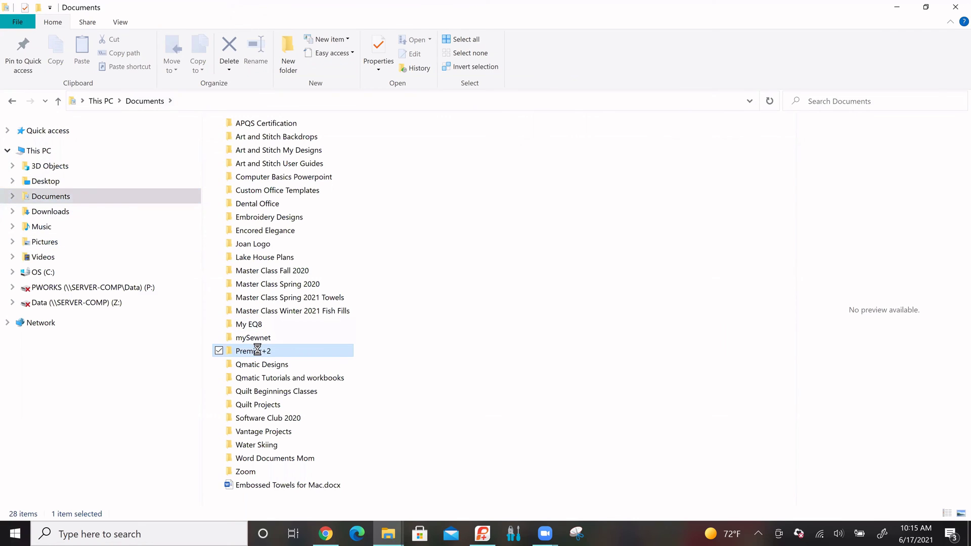
double_click(257, 351)
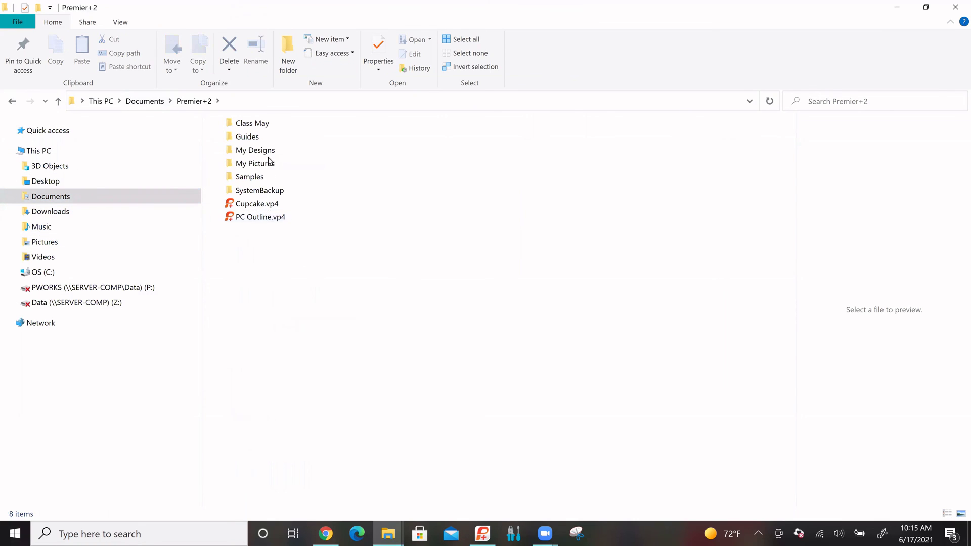
double_click(272, 151)
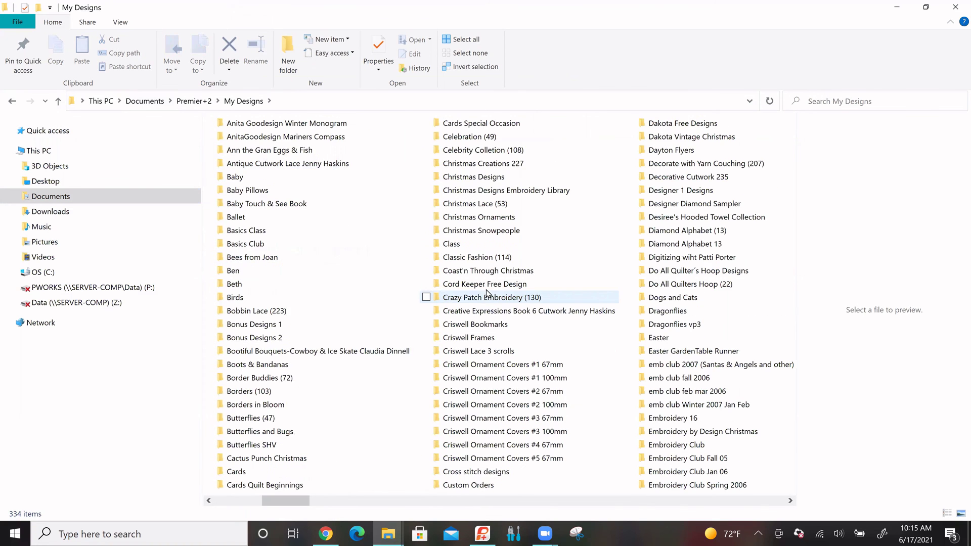
scroll(486, 294, down, 10)
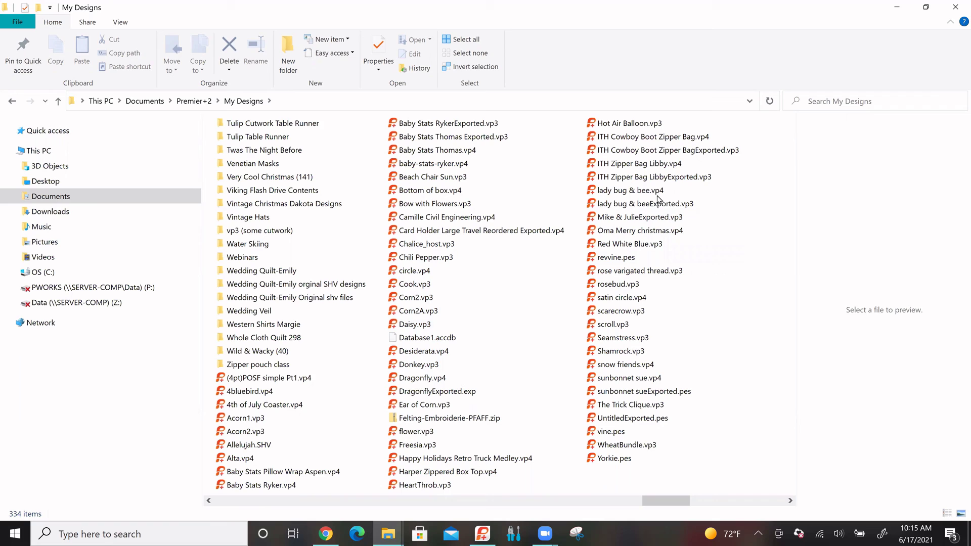
- Switch the folder to Large icons and scroll down to the two lady bug & bee files
mouse_move(659, 207)
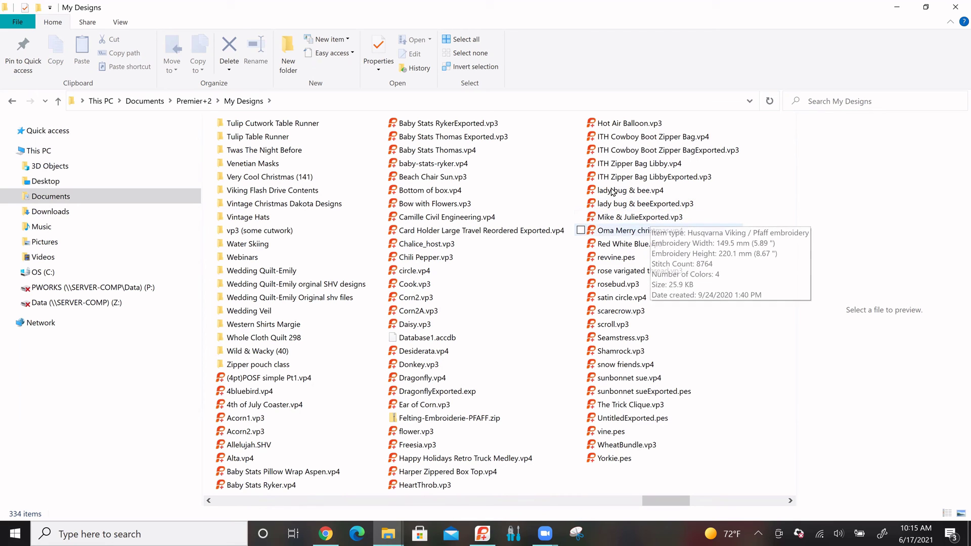
mouse_move(650, 394)
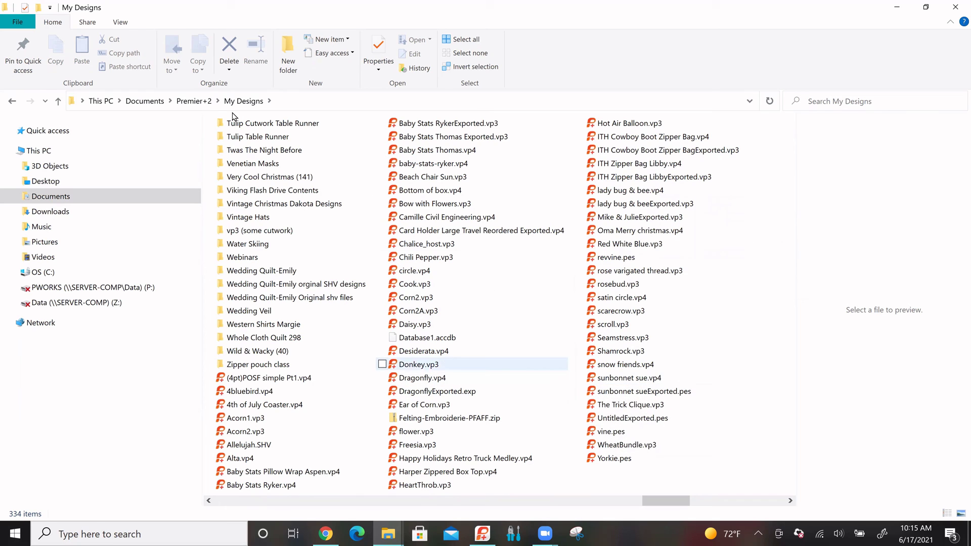
click(121, 23)
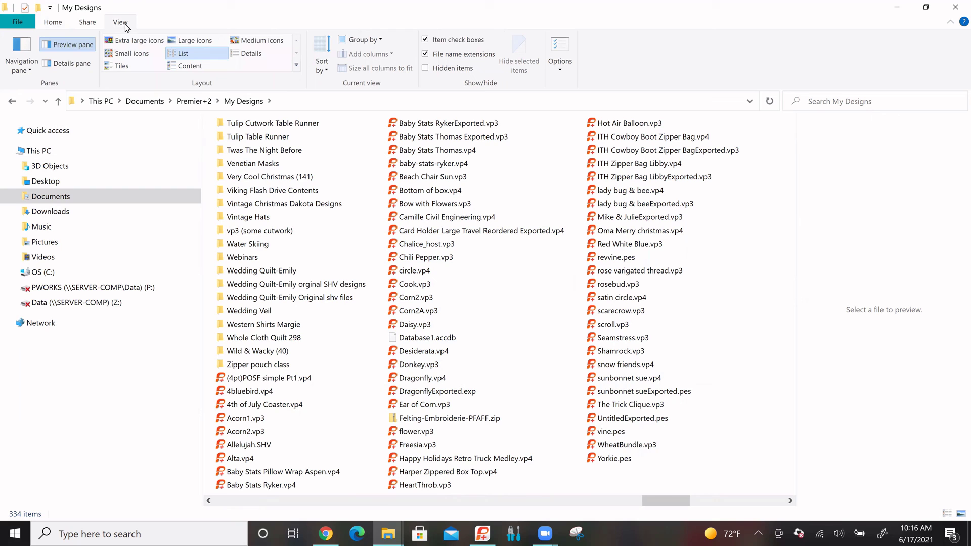
click(177, 43)
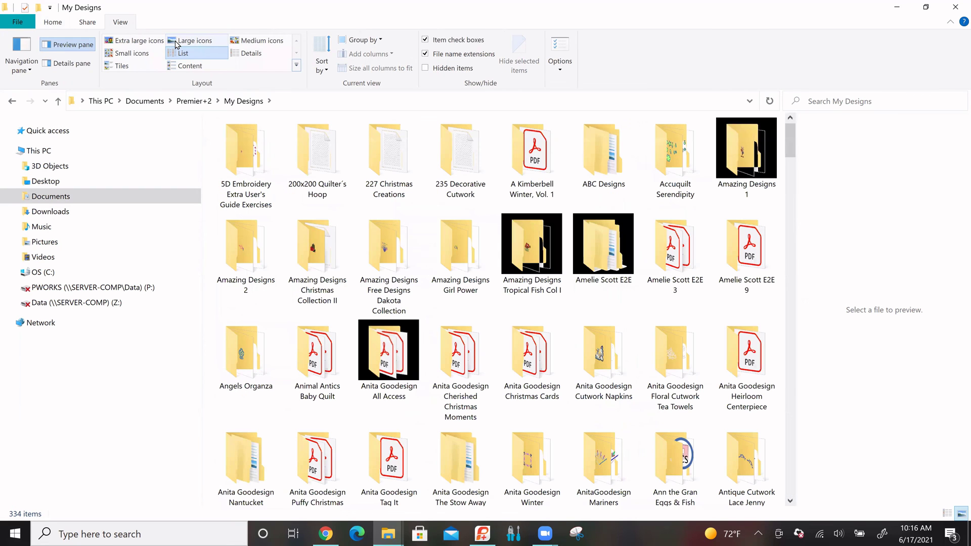
drag(790, 147, 790, 259)
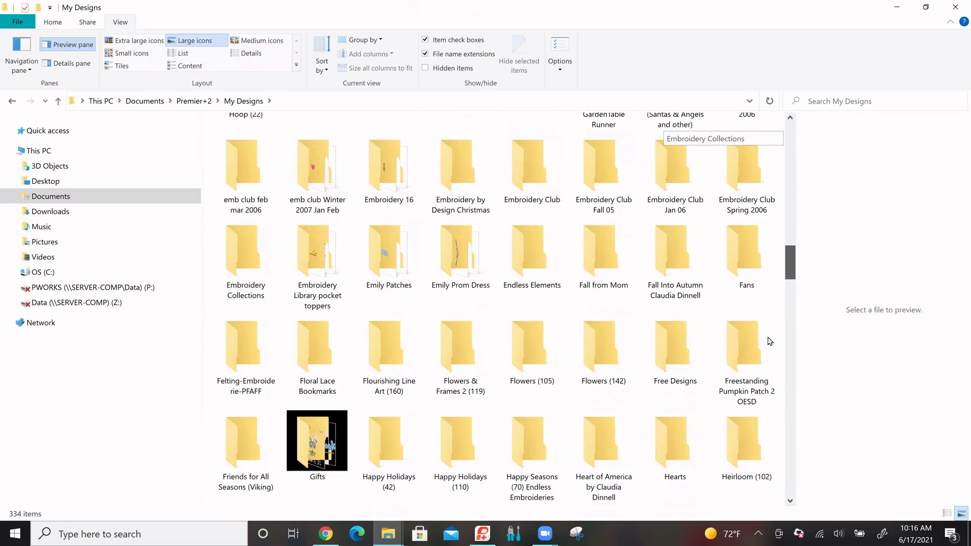
scroll(770, 342, down, 20)
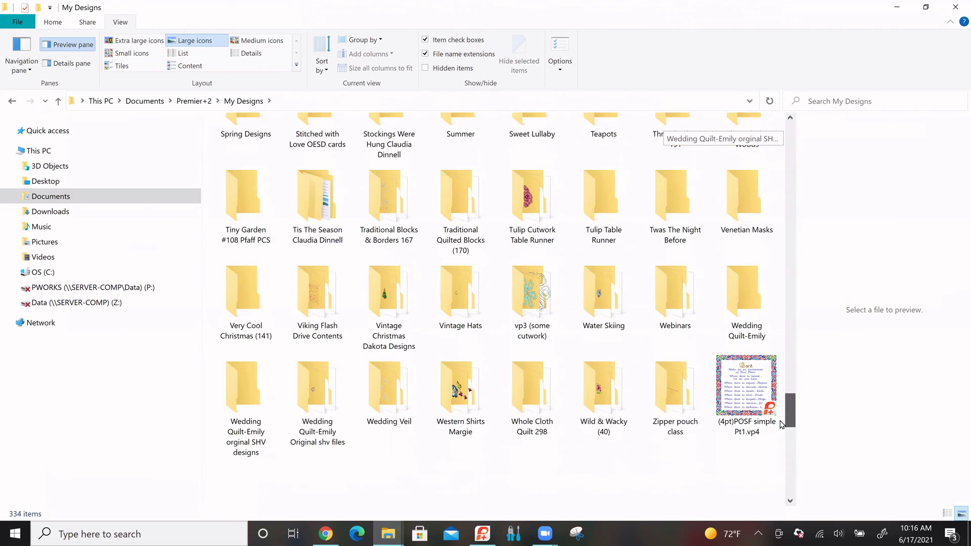
scroll(781, 422, down, 5)
drag(782, 445, 781, 468)
scroll(782, 468, down, 3)
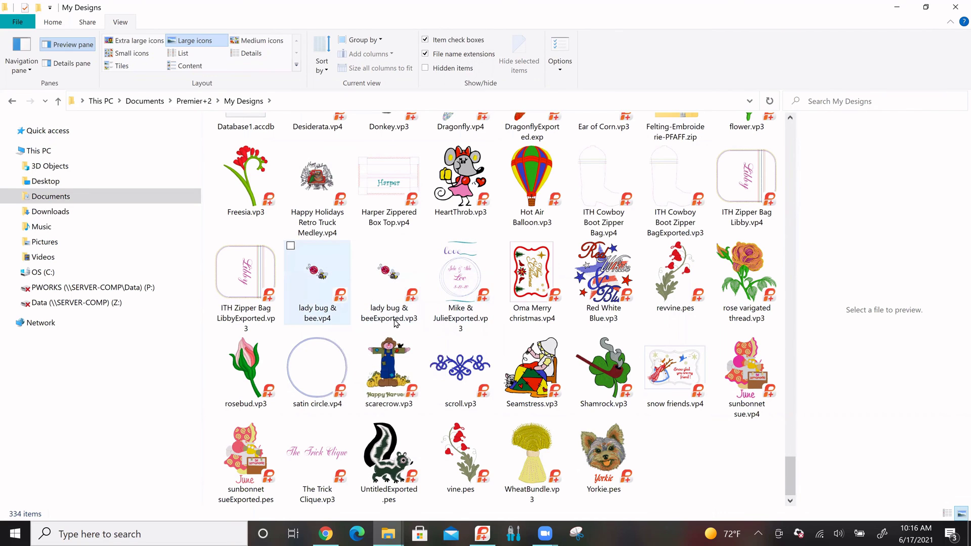
mouse_move(416, 328)
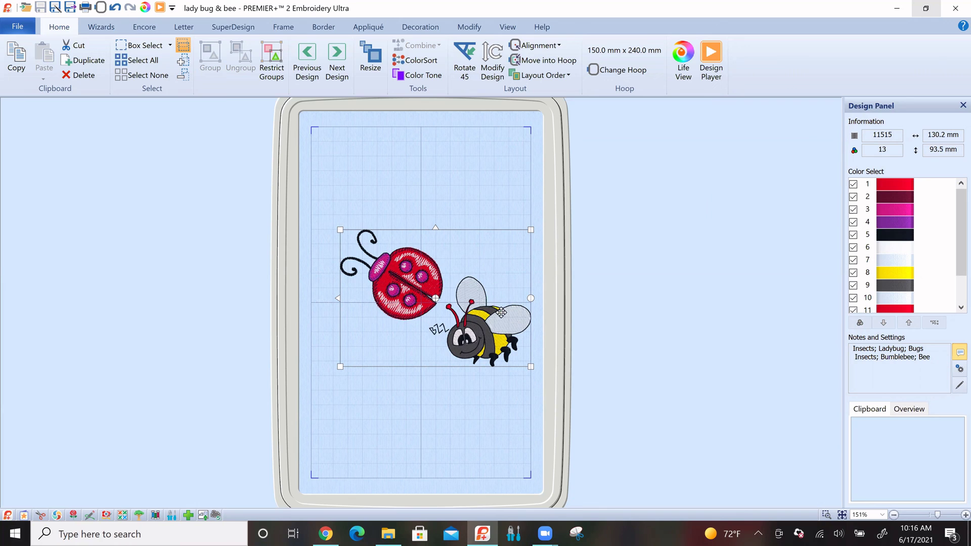
- Move the ladybug and bee higher in the hoop and start a new empty 260 × 200 mm design window
drag(484, 250, 476, 216)
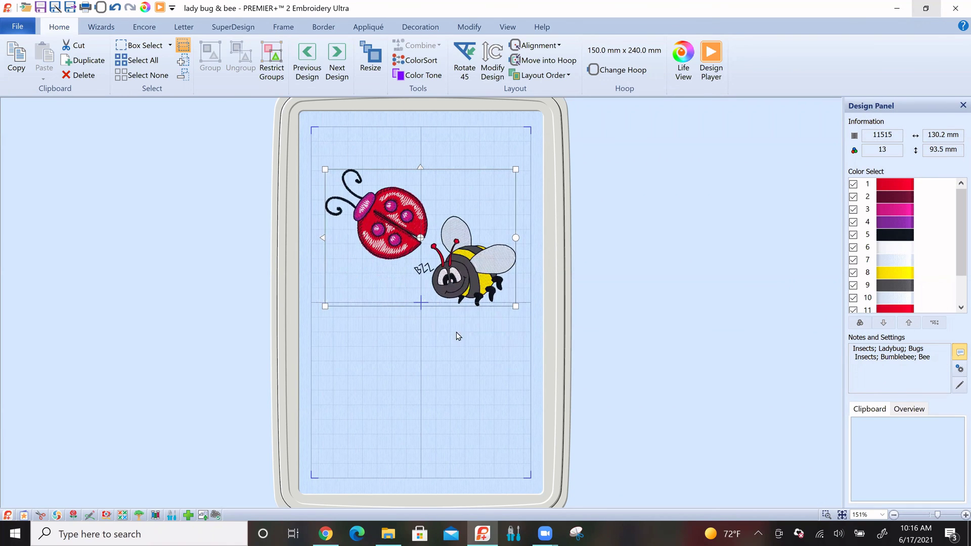
click(21, 26)
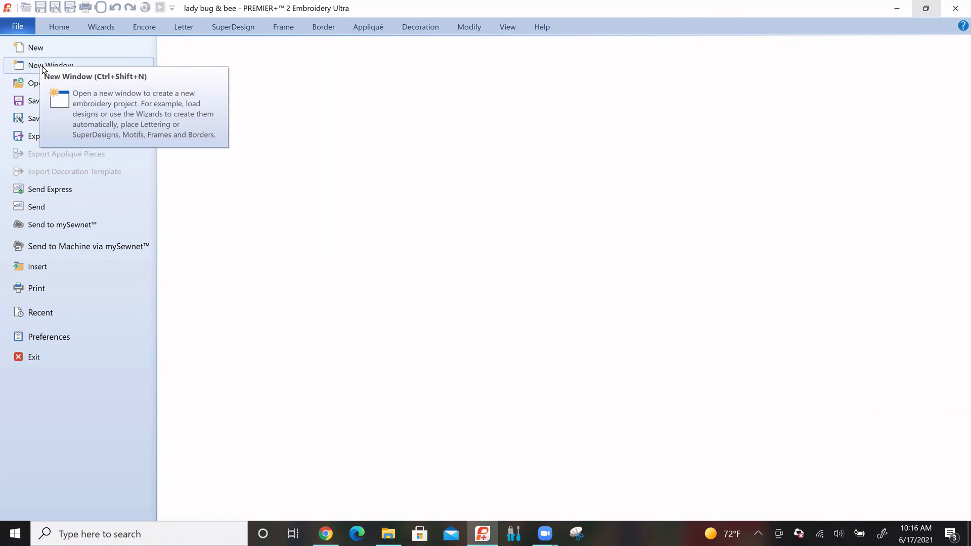
click(42, 69)
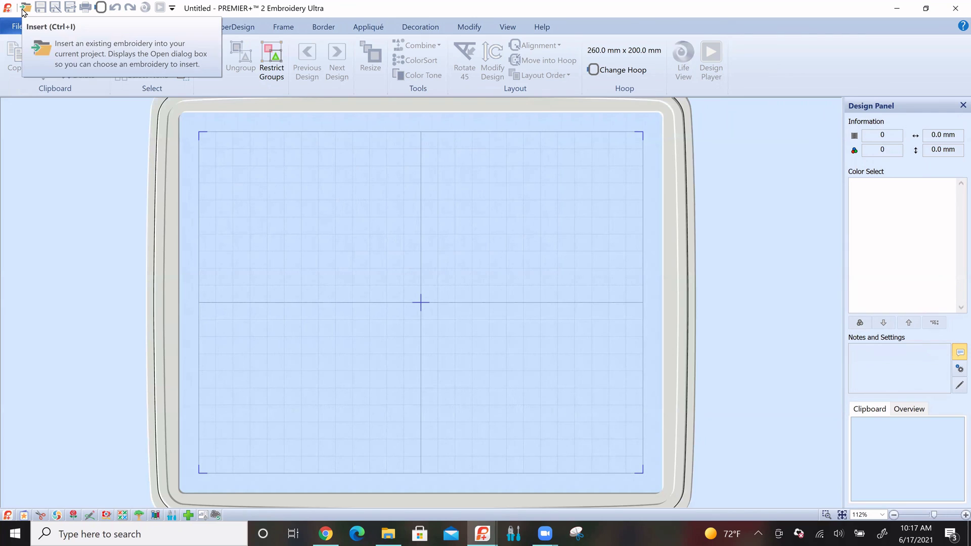
- Apply the tabby cat head SuperDesign, move it upper left and shrink it to 54.8 × 53.1 mm
click(245, 30)
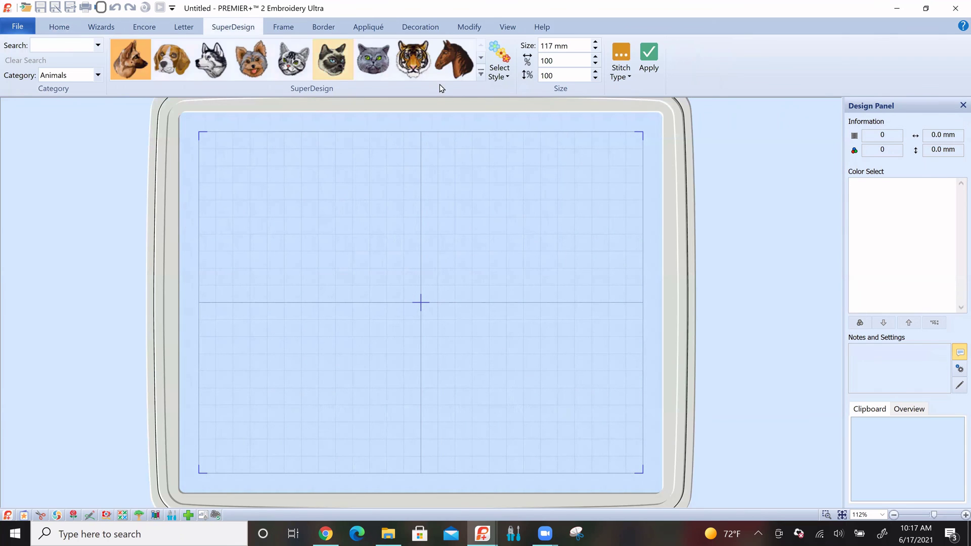
click(294, 69)
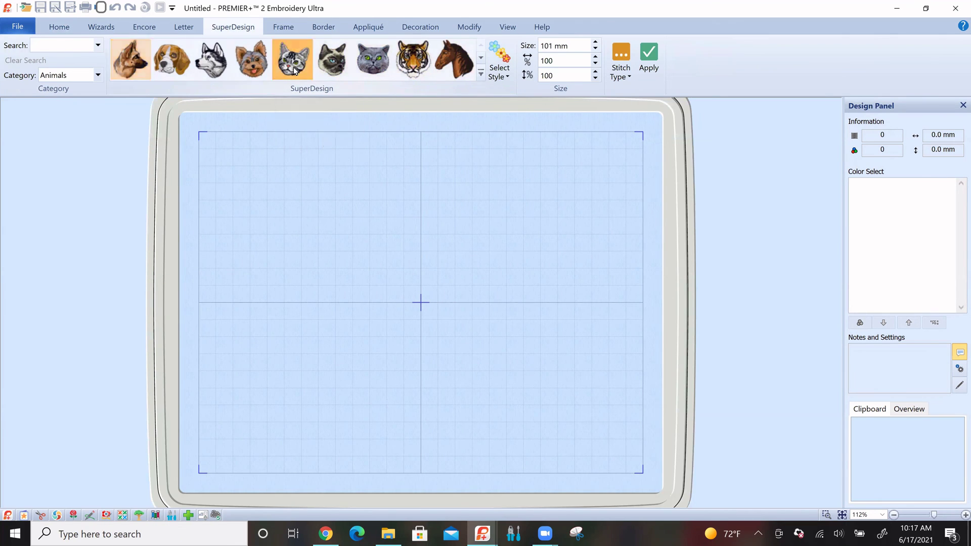
click(650, 55)
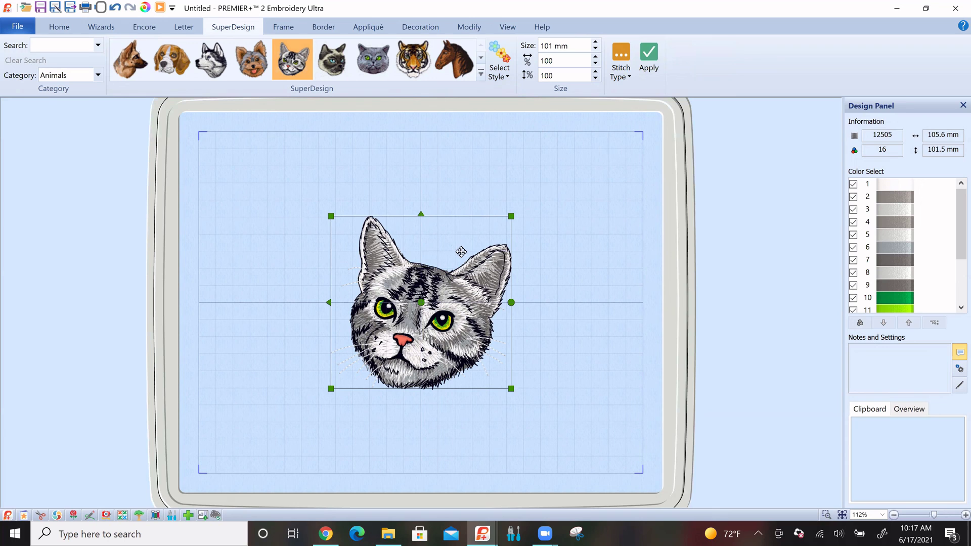
drag(443, 228, 339, 167)
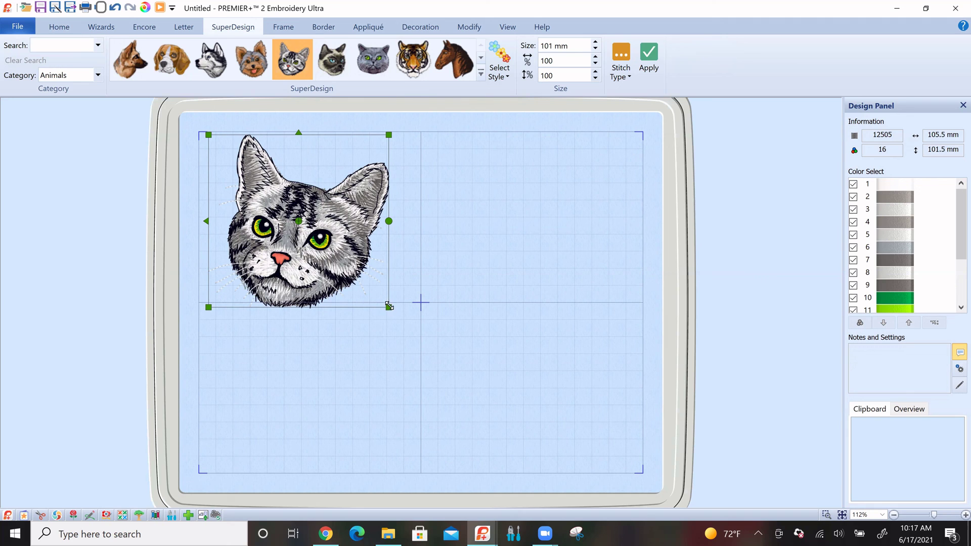
drag(390, 303, 303, 224)
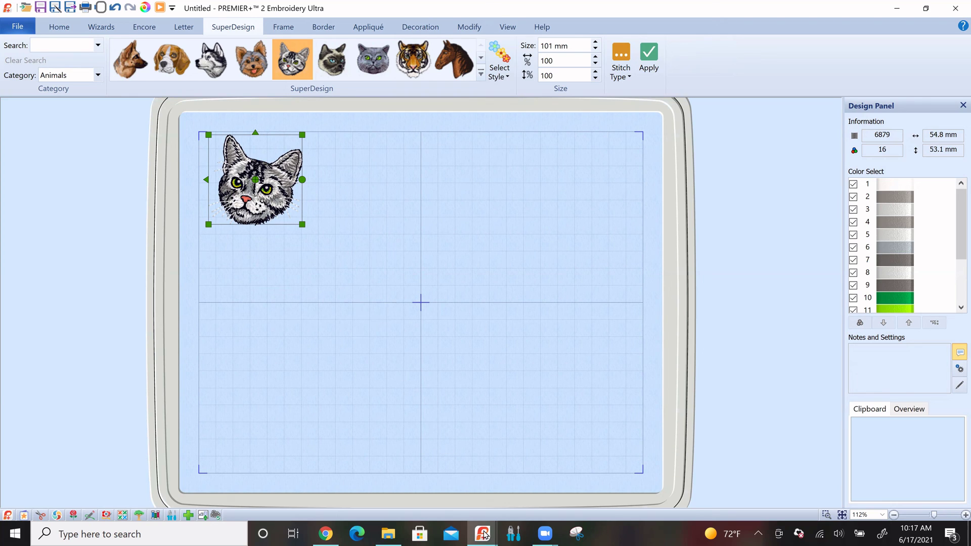
mouse_move(484, 535)
- Copy the cat head, paste it into the lady bug & bee design and drag it lower left
click(59, 28)
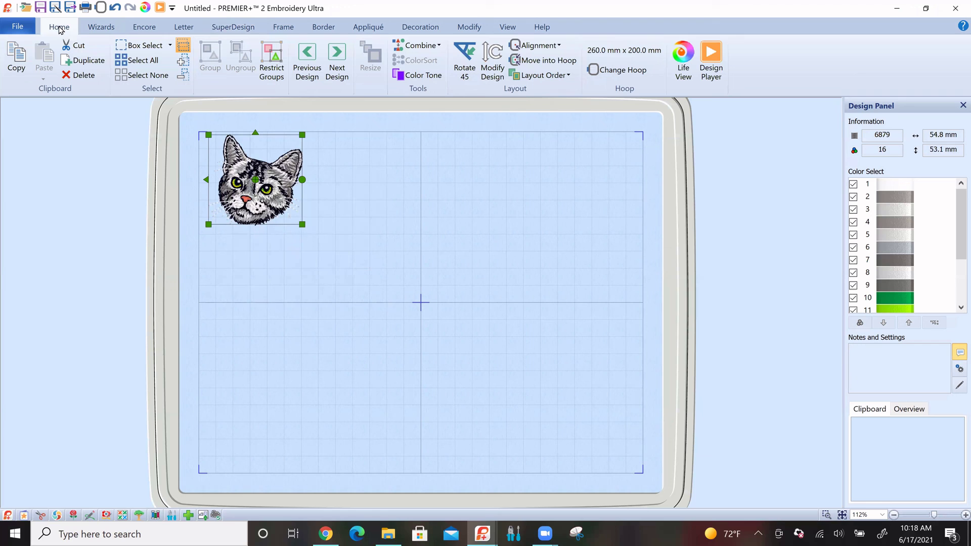
click(16, 59)
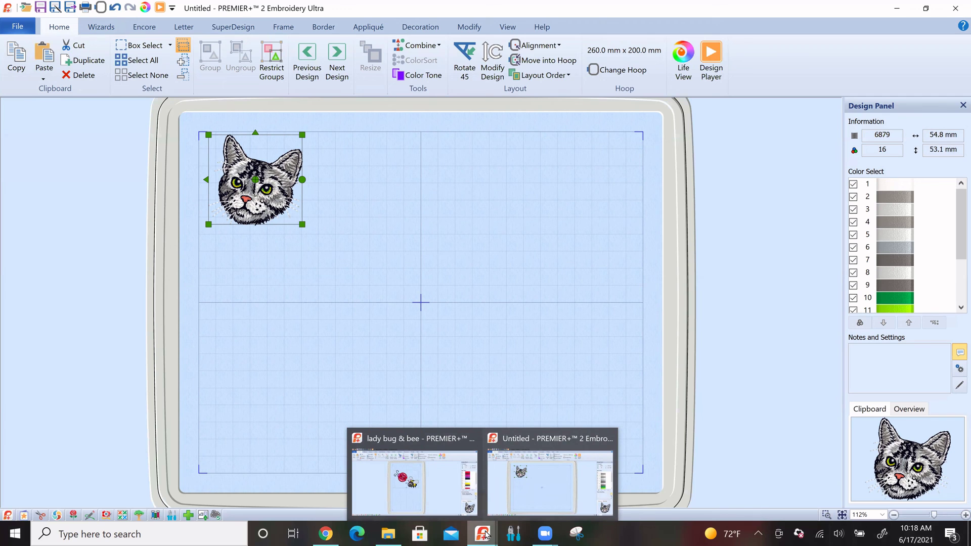
click(446, 496)
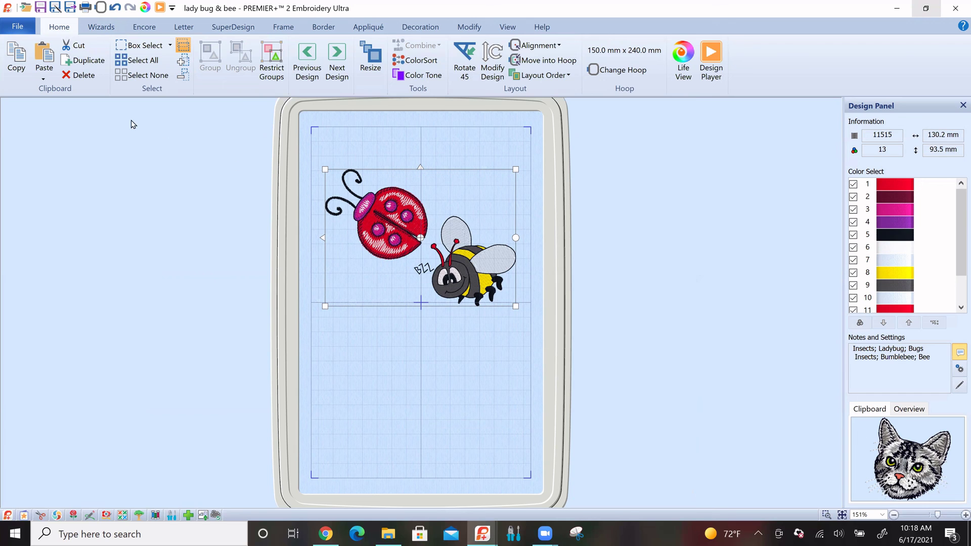
click(44, 60)
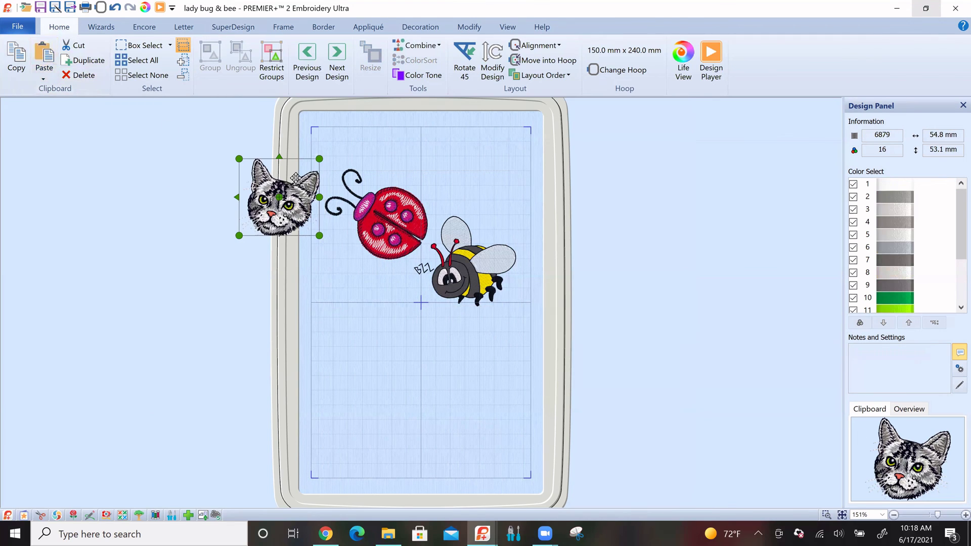
drag(292, 190, 380, 345)
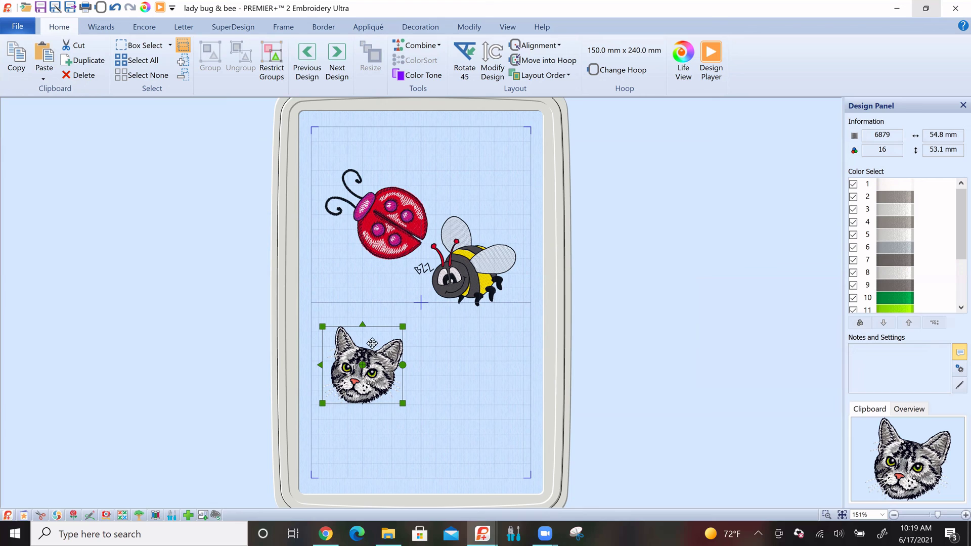
- Shift the cat head up, then nudge the ladybug and bee group slightly higher
click(405, 217)
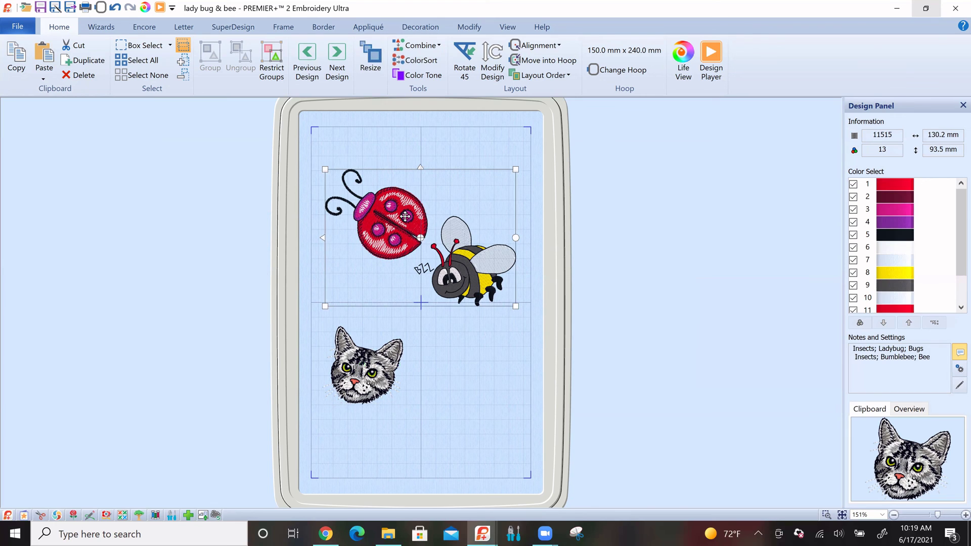
click(385, 359)
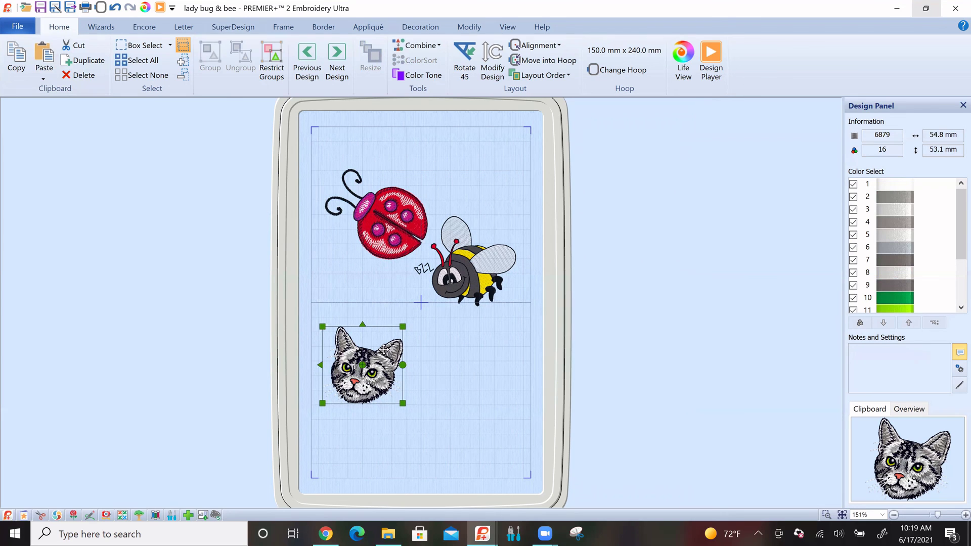
drag(391, 338, 398, 265)
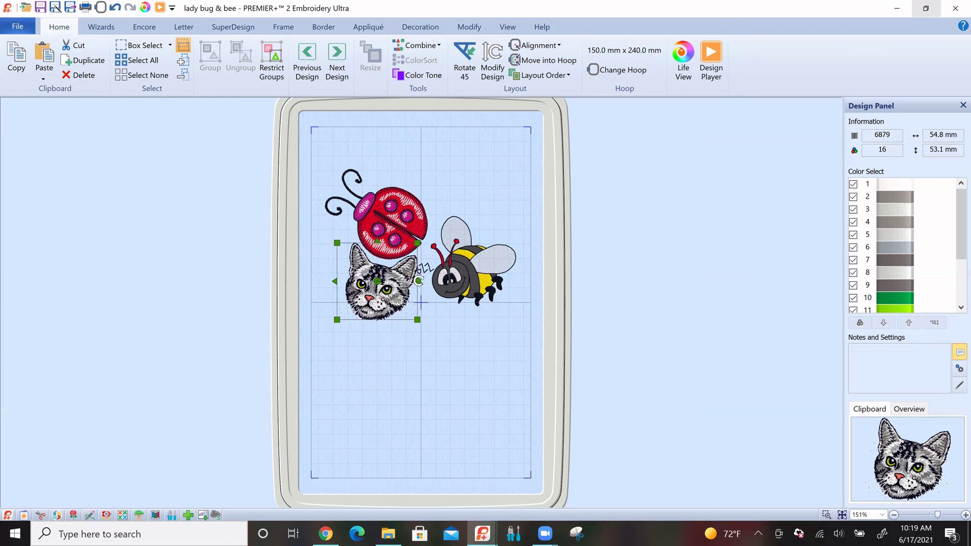
click(465, 274)
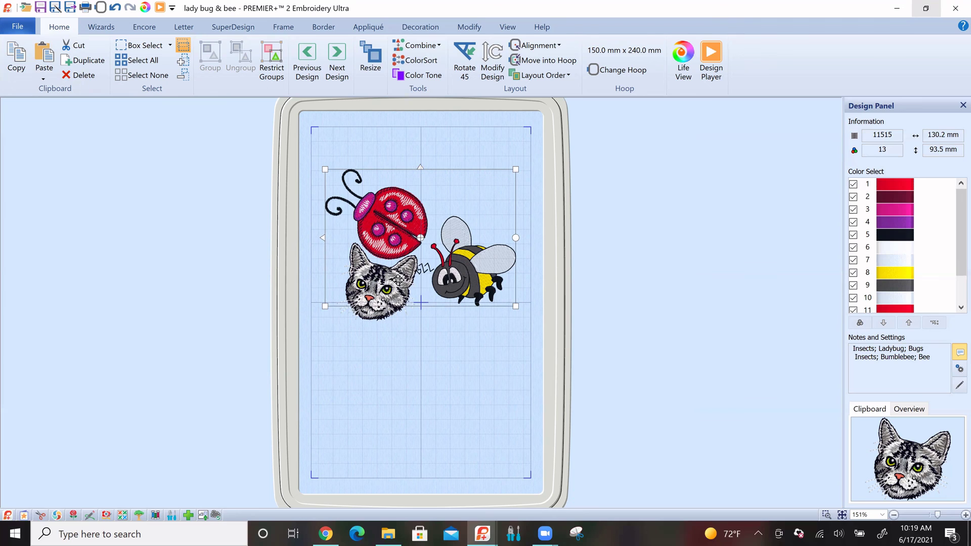
key(Up)
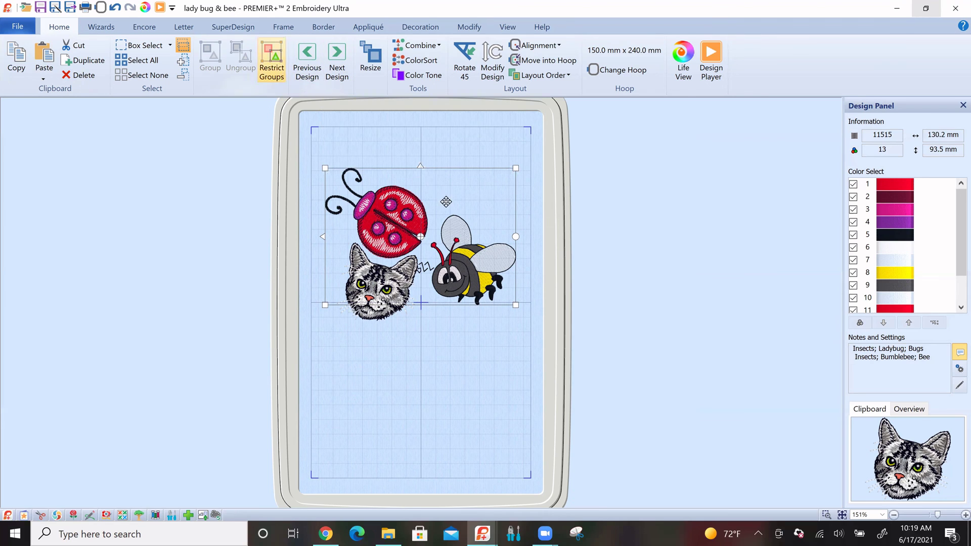
drag(451, 210, 464, 190)
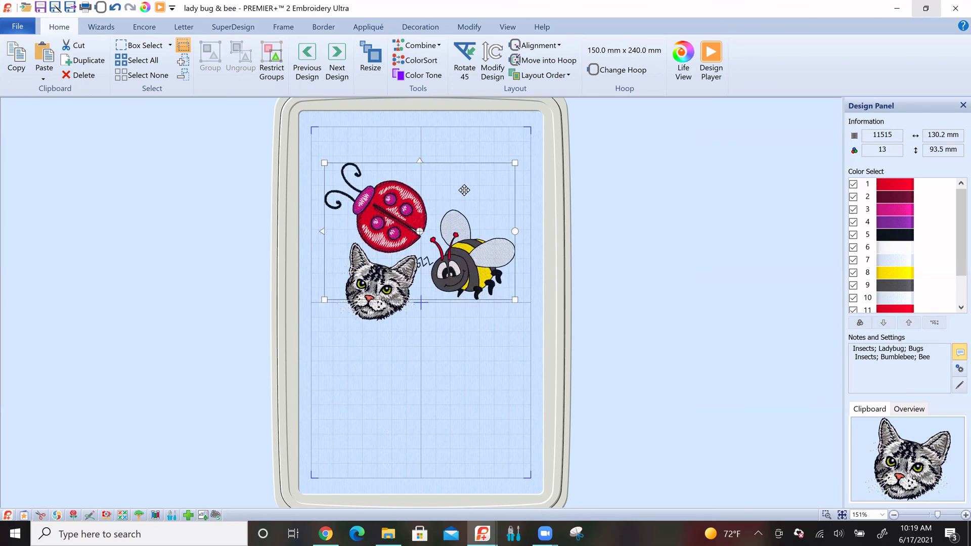
- Select the cat head with Next Design and settle it in the hoop's lower left
click(337, 55)
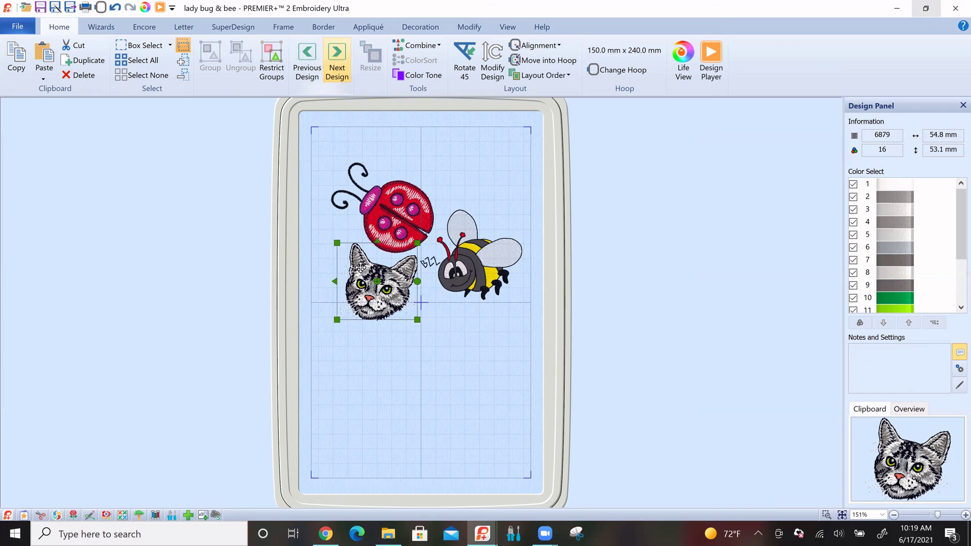
drag(395, 306, 397, 314)
drag(378, 401, 384, 403)
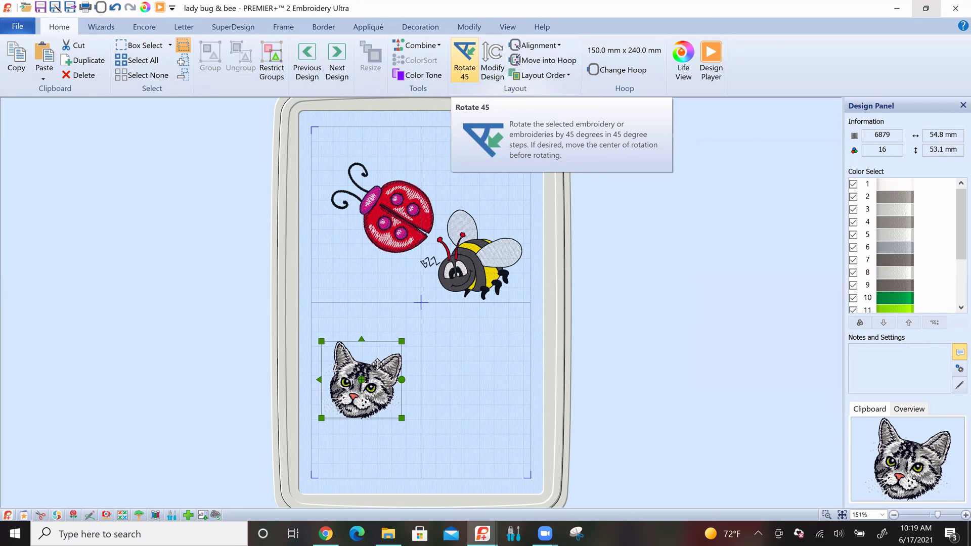
- Rotate the cat head eight times by 45° back to upright and open its Modify Design options
click(472, 58)
click(471, 58)
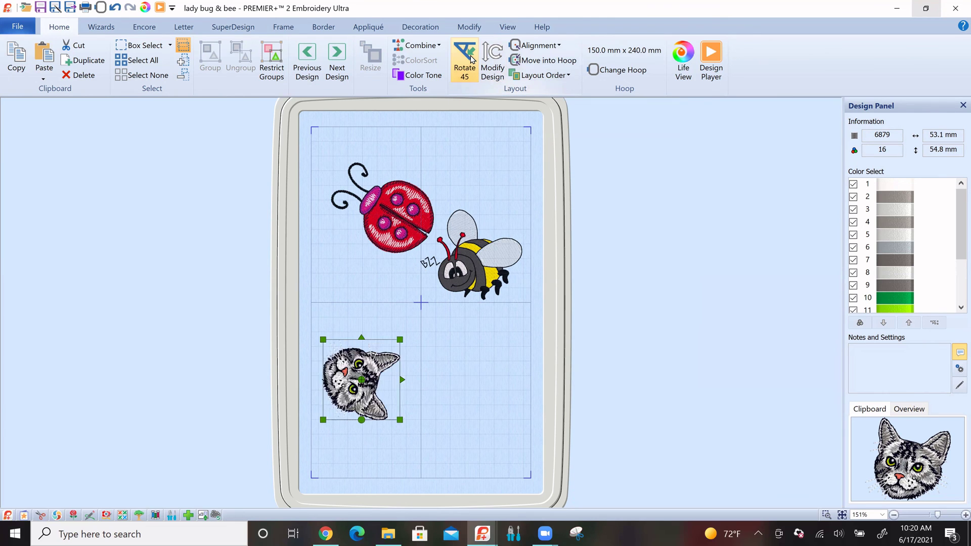
click(472, 58)
click(472, 58)
click(471, 57)
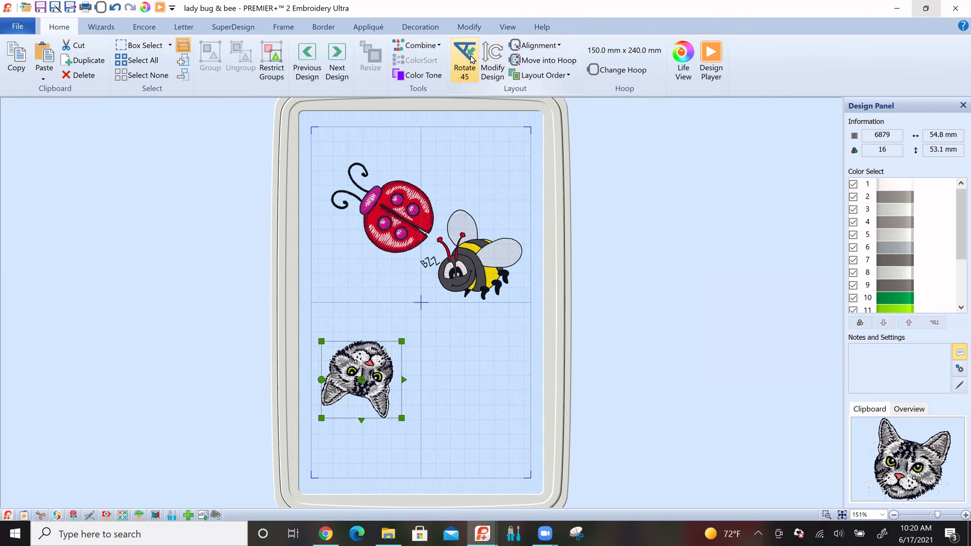
click(471, 58)
click(472, 58)
click(472, 58)
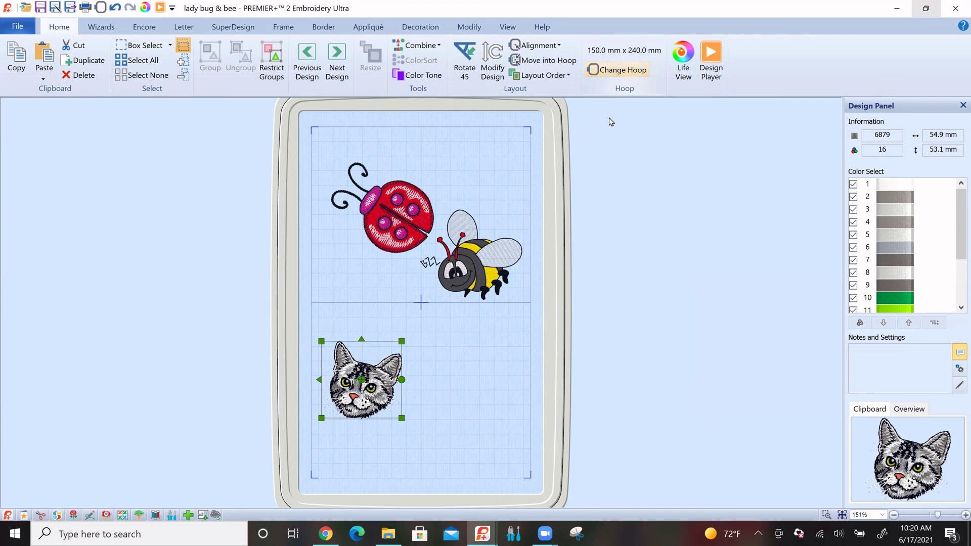
click(493, 70)
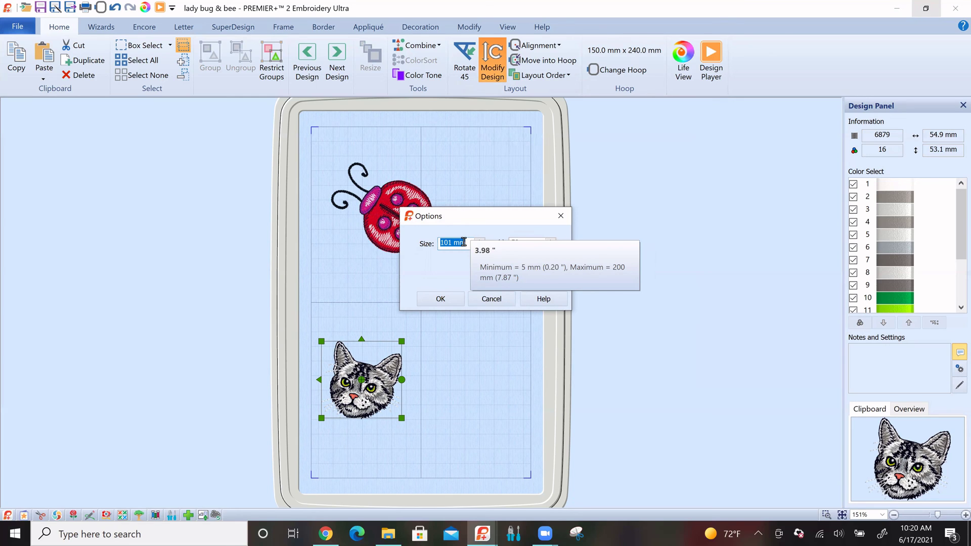
- Set the cat head's size to 3", shrinking it to 41.4 × 39.5 mm
click(464, 242)
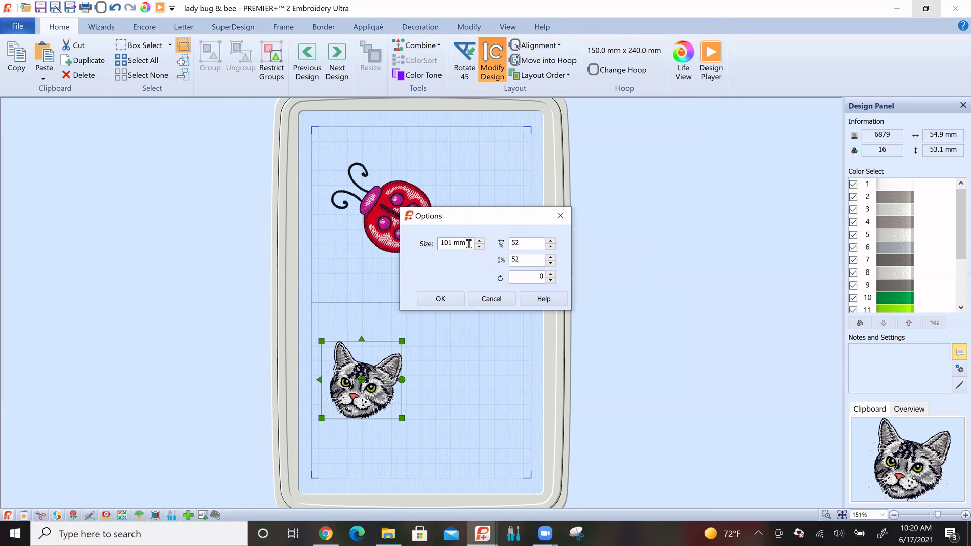
drag(466, 242, 439, 243)
text(3)
text(")
key(Tab)
click(440, 299)
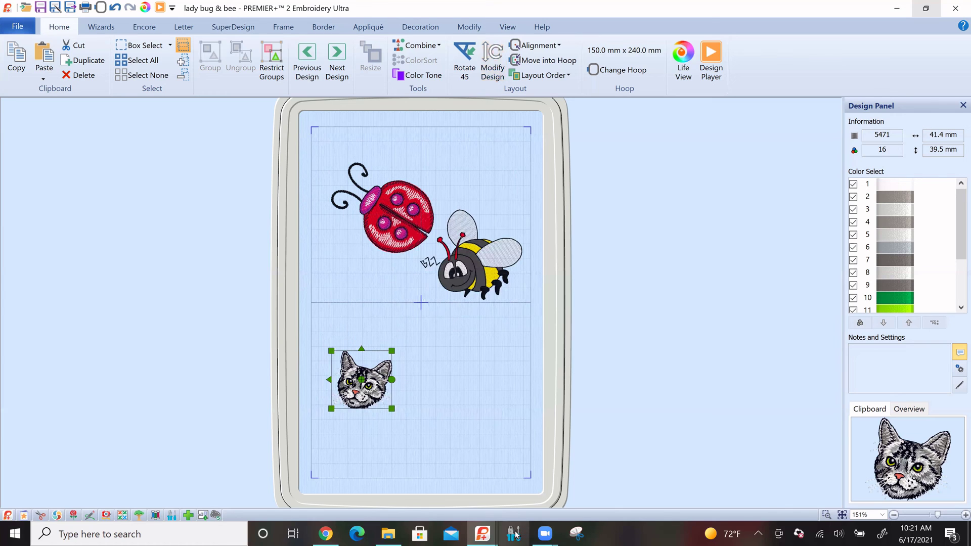